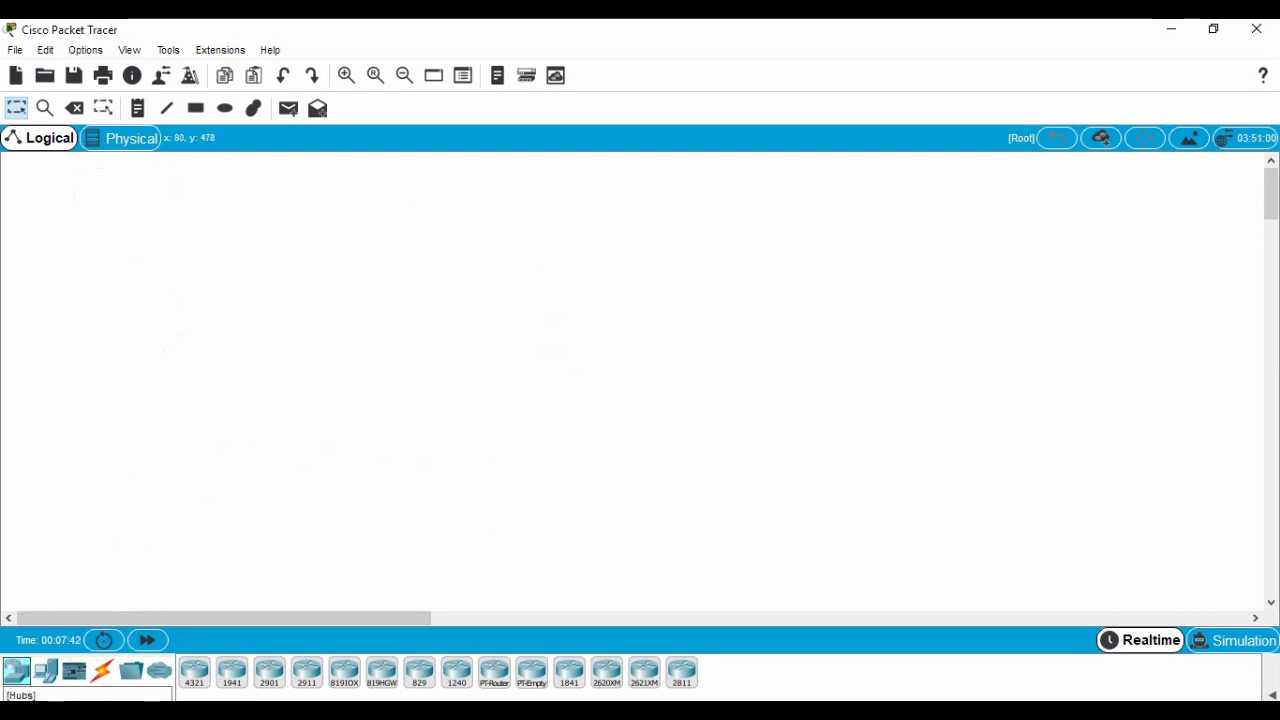
# Ready a 2950T-24 switch from the Switches category for placement
pyautogui.click(45, 671)
pyautogui.click(493, 672)
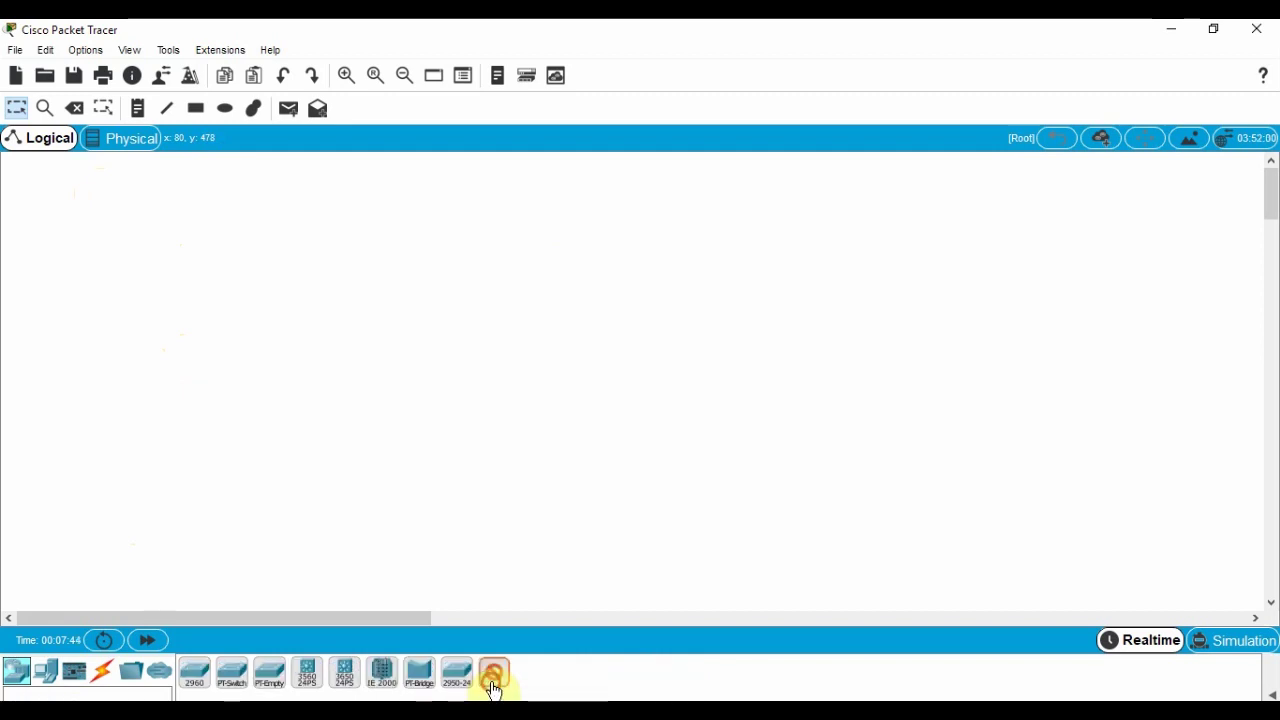
# Place Switch0 and three laptops, Laptop0, Laptop1 and Laptop2, around it
pyautogui.click(184, 280)
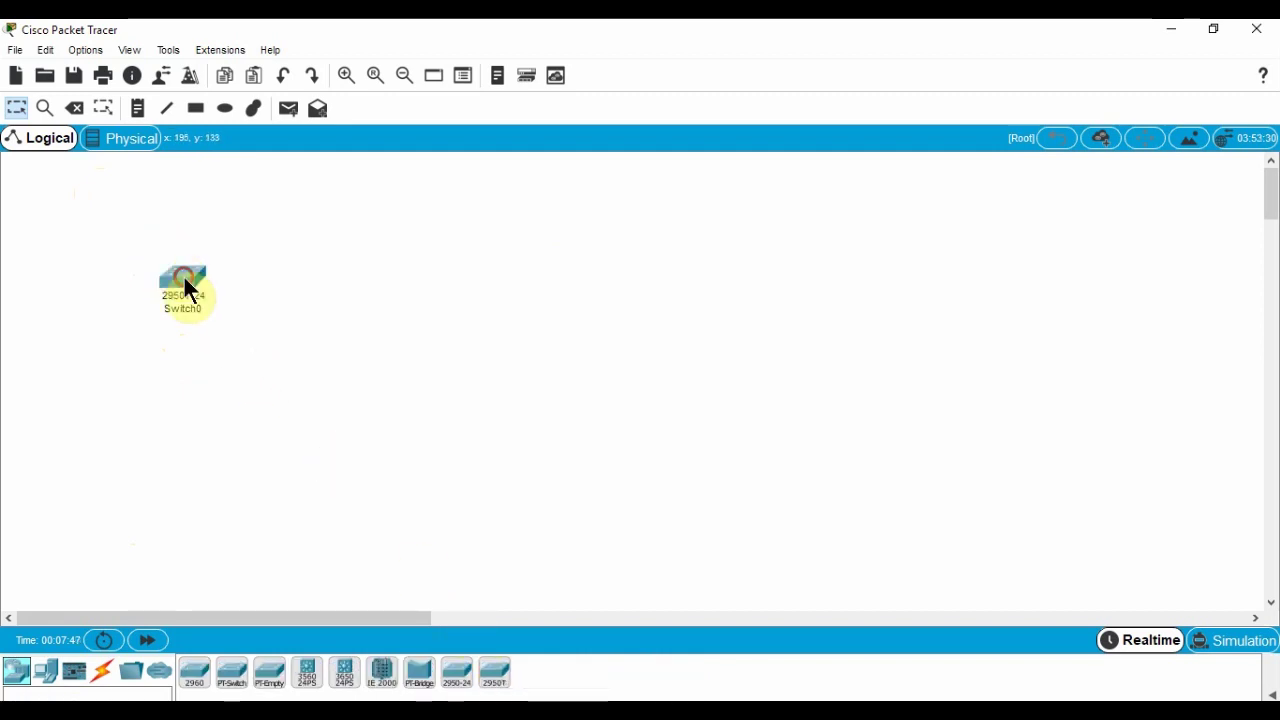
pyautogui.click(51, 679)
pyautogui.click(230, 673)
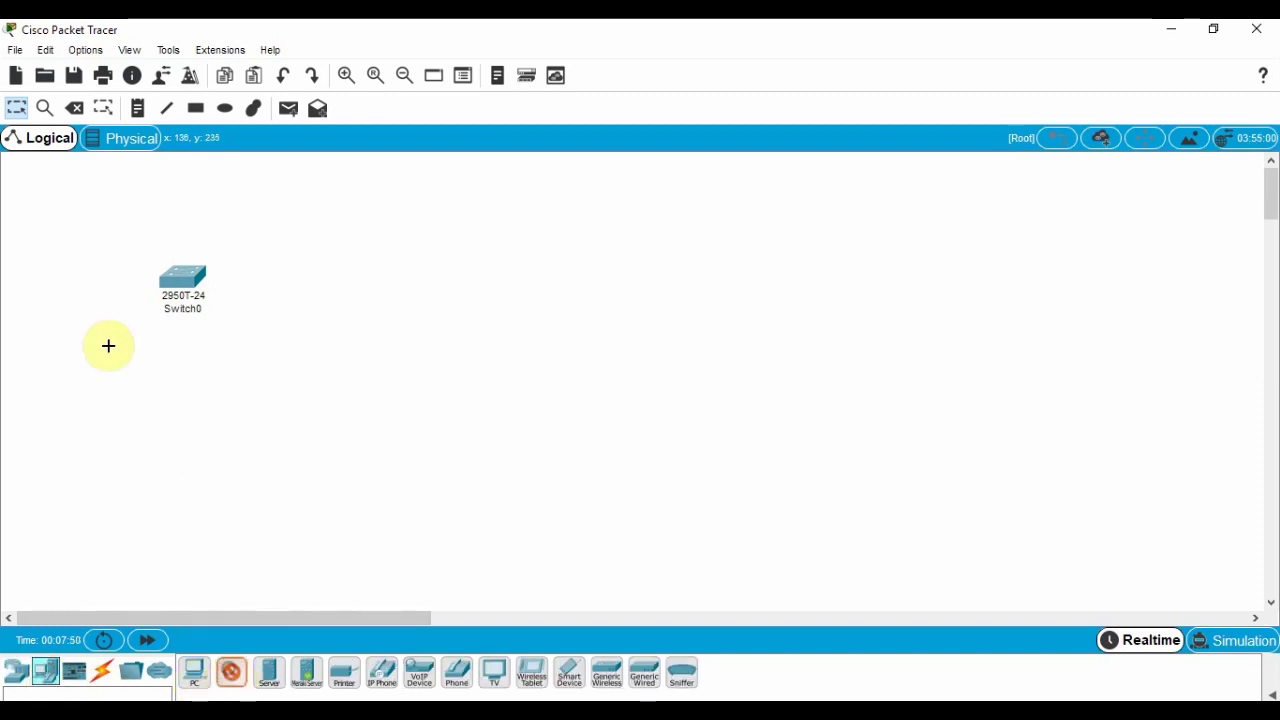
pyautogui.click(82, 213)
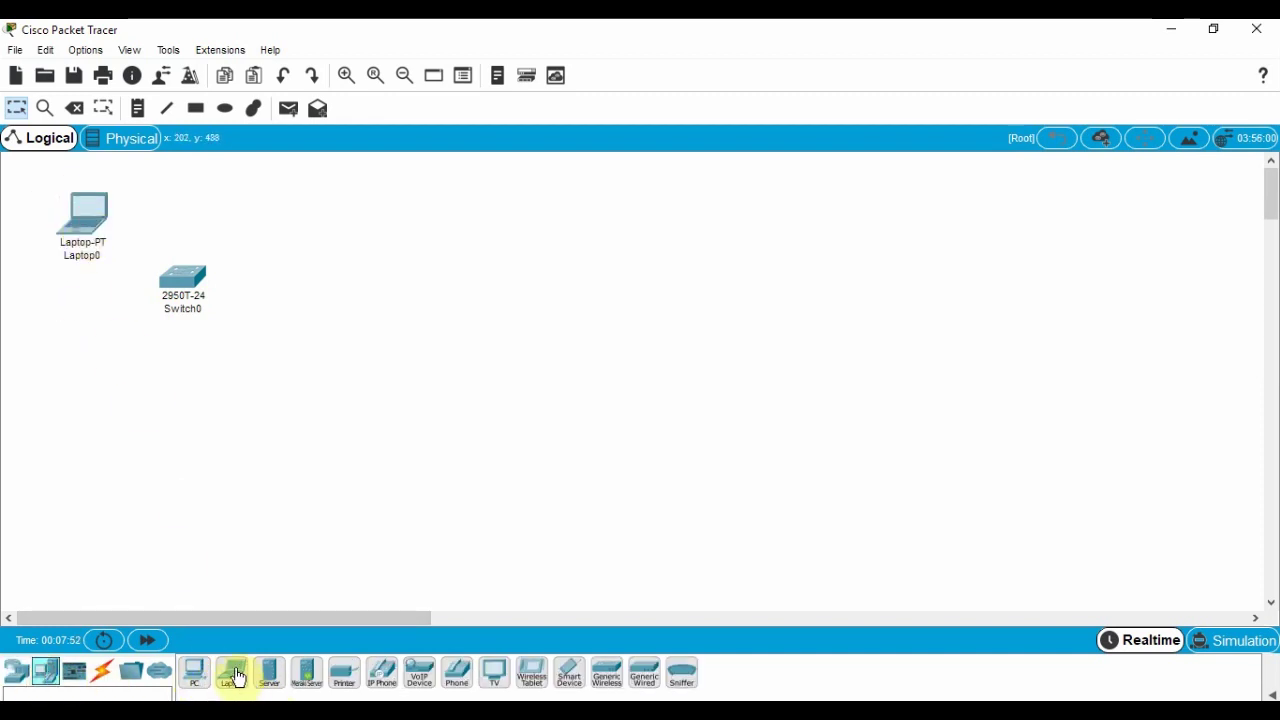
pyautogui.click(233, 676)
pyautogui.click(78, 310)
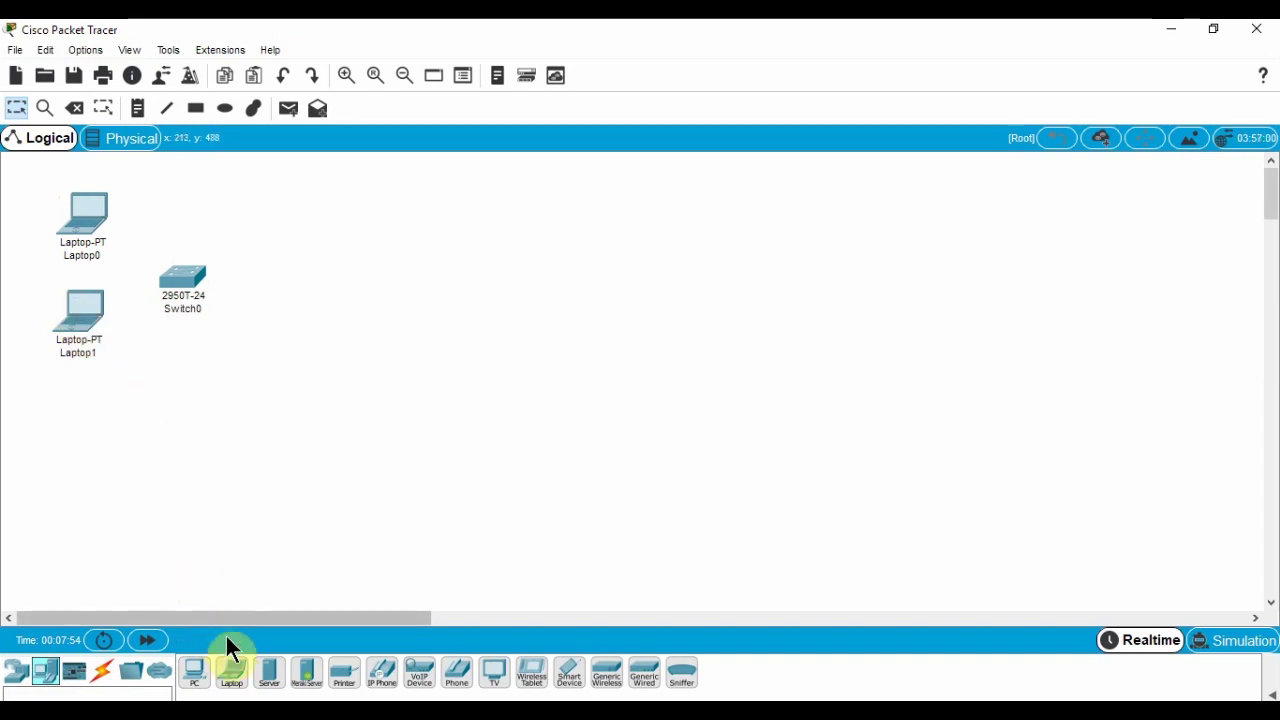
pyautogui.click(232, 670)
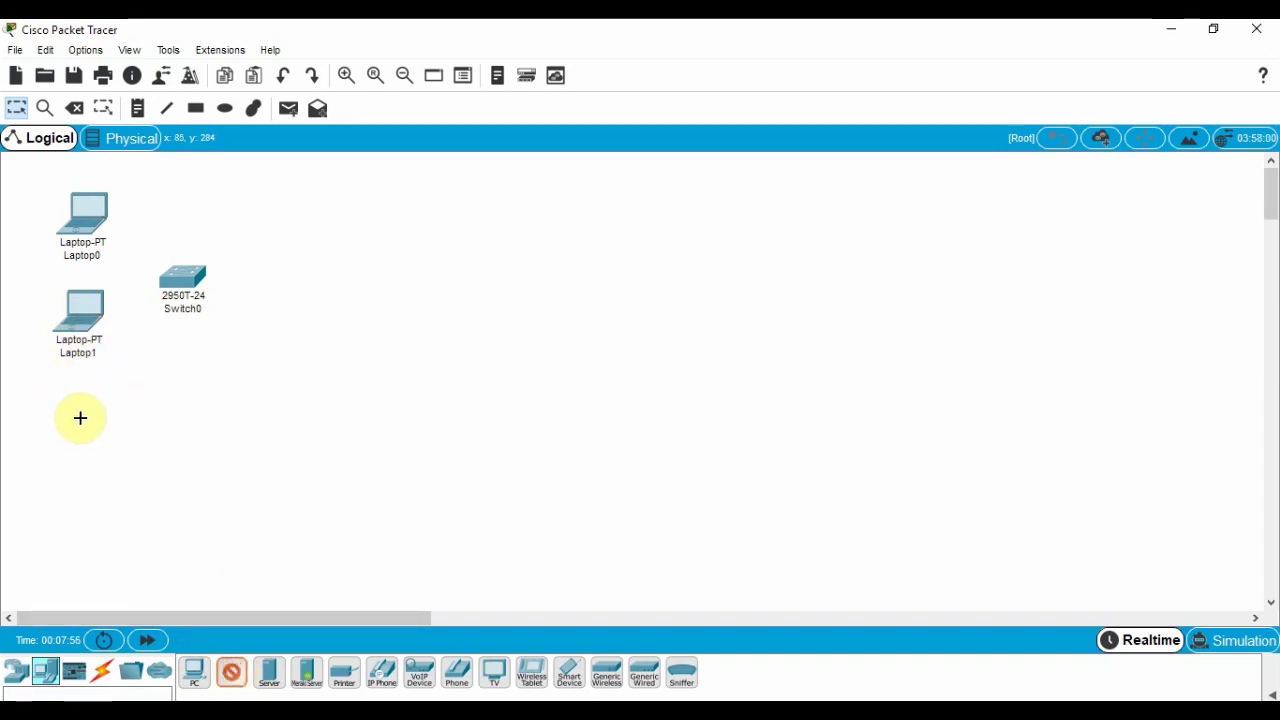
pyautogui.click(79, 417)
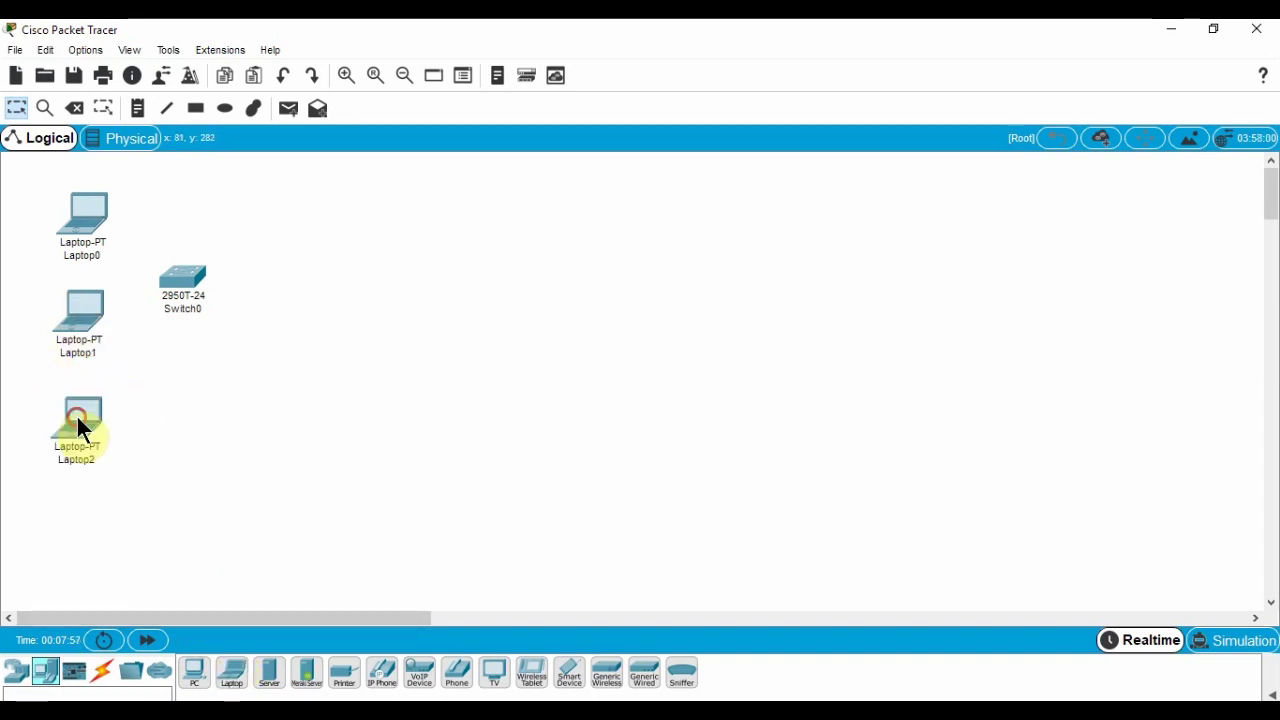
# Cable Laptop0 and Laptop1 to Switch0 Fa0/1 and Fa0/2 with automatic cables, starting Laptop2's cable
pyautogui.click(101, 671)
pyautogui.click(192, 676)
pyautogui.click(86, 220)
pyautogui.click(182, 280)
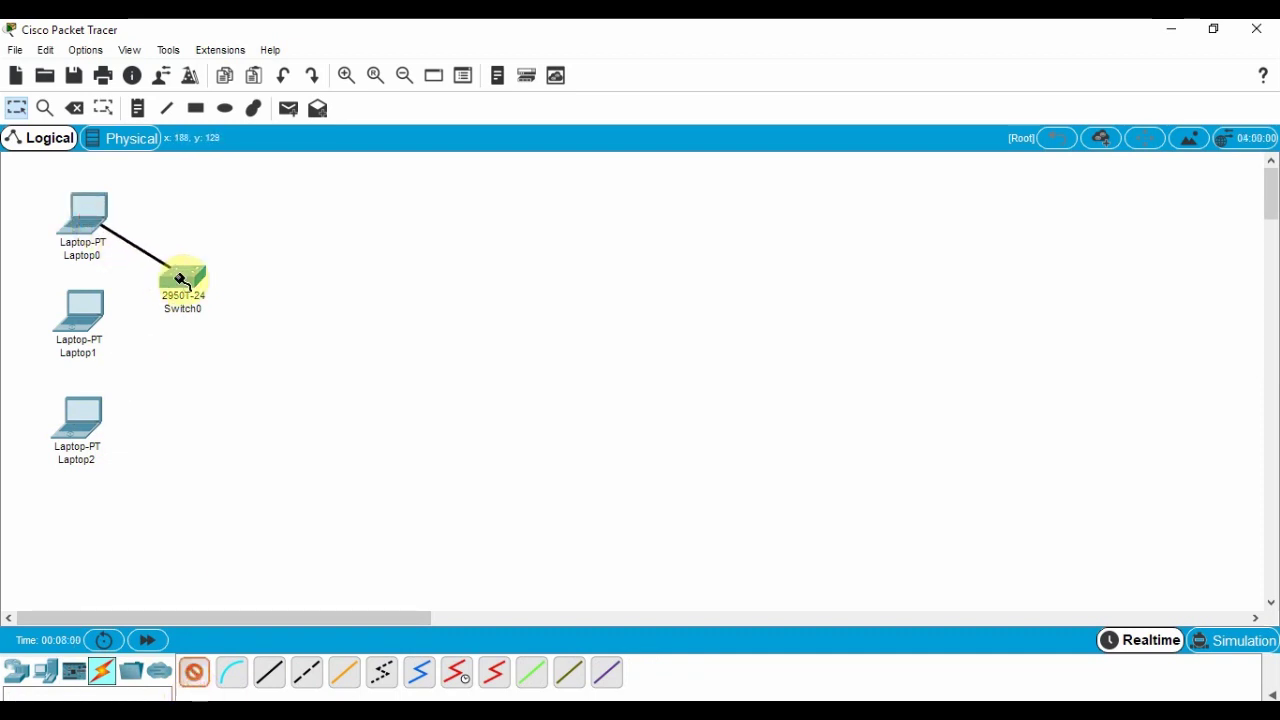
pyautogui.click(192, 674)
pyautogui.click(78, 318)
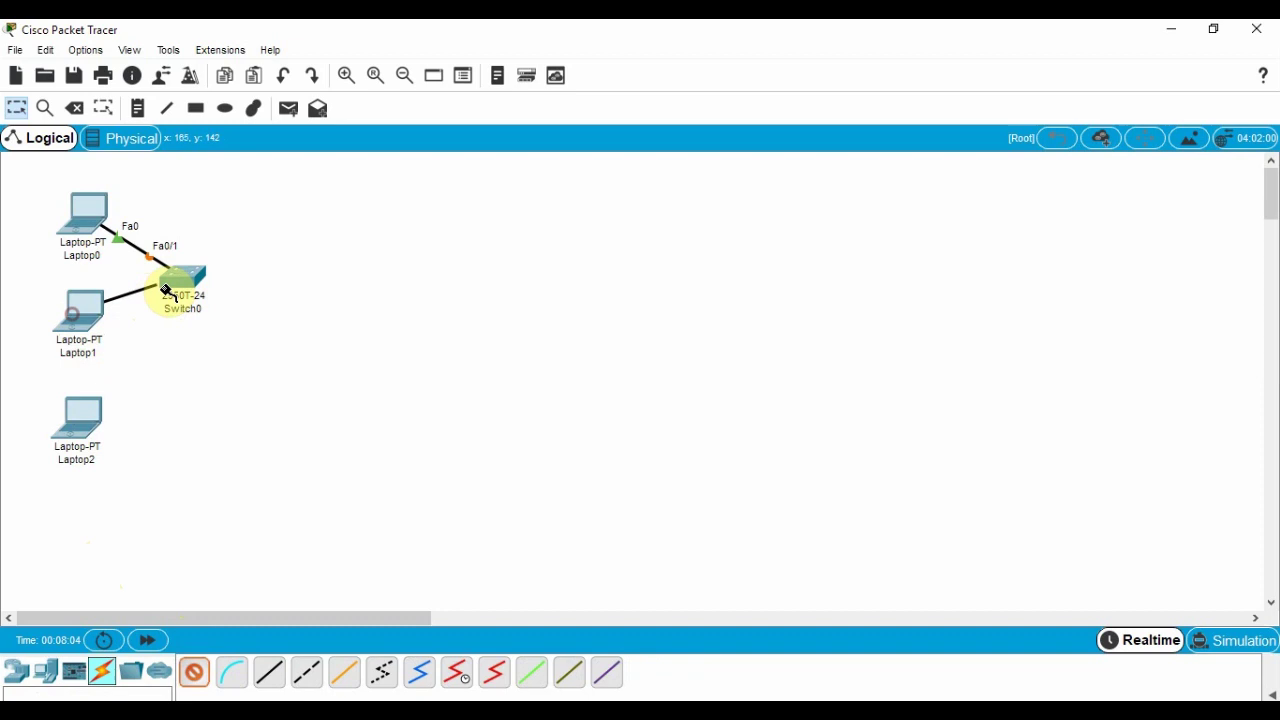
pyautogui.click(175, 281)
pyautogui.click(194, 672)
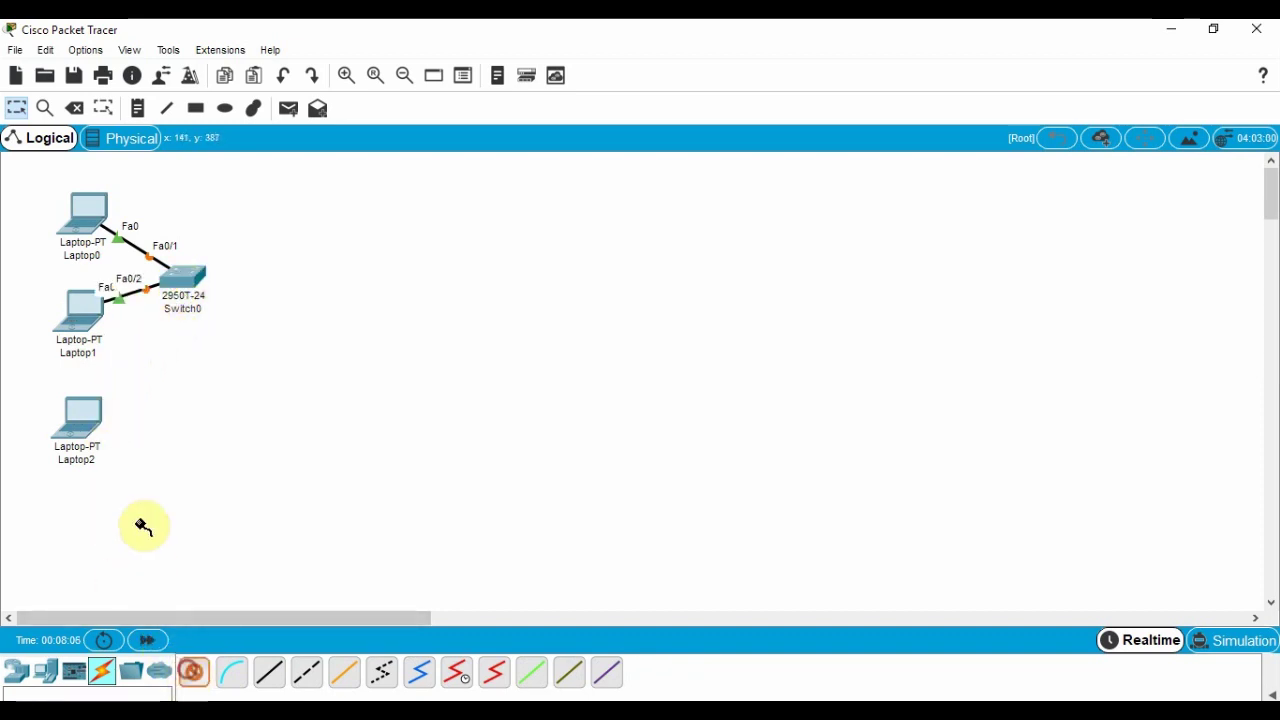
pyautogui.click(92, 422)
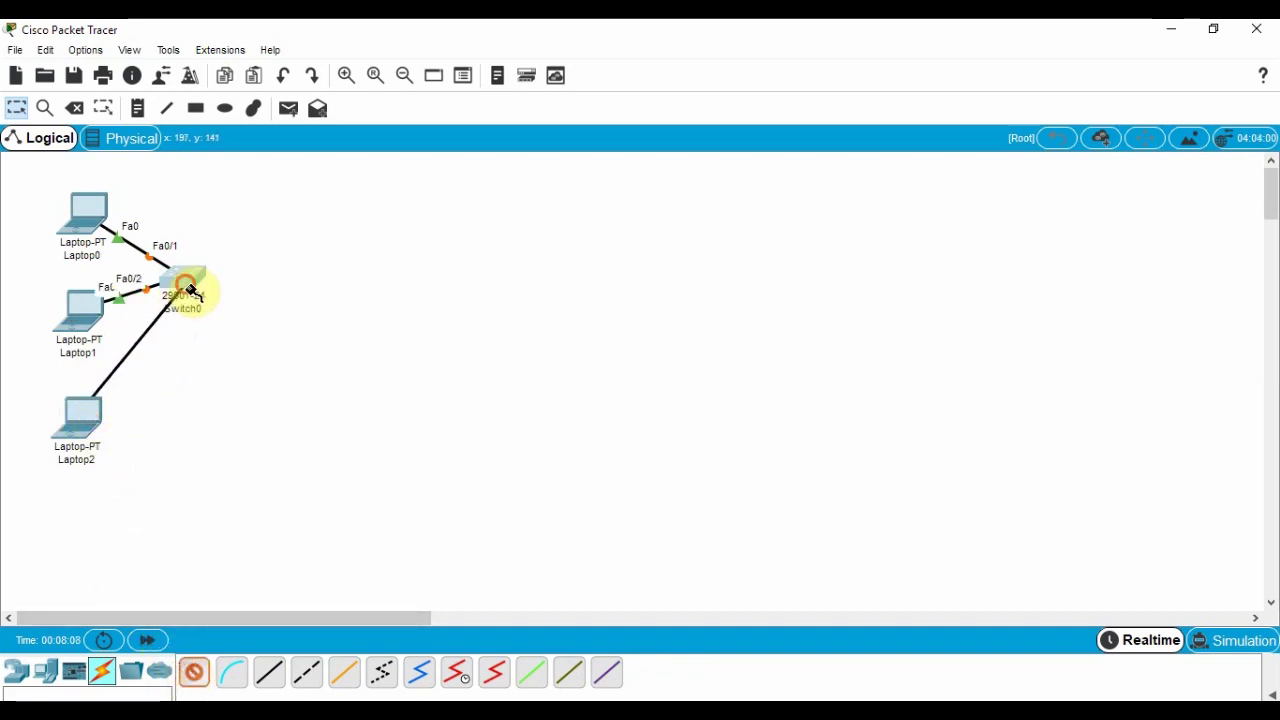
# Finish cabling Laptop2 to Fa0/3 and give Laptop0 IP 192.168.0.3, mask 255.255.255.0
pyautogui.click(189, 287)
pyautogui.click(88, 218)
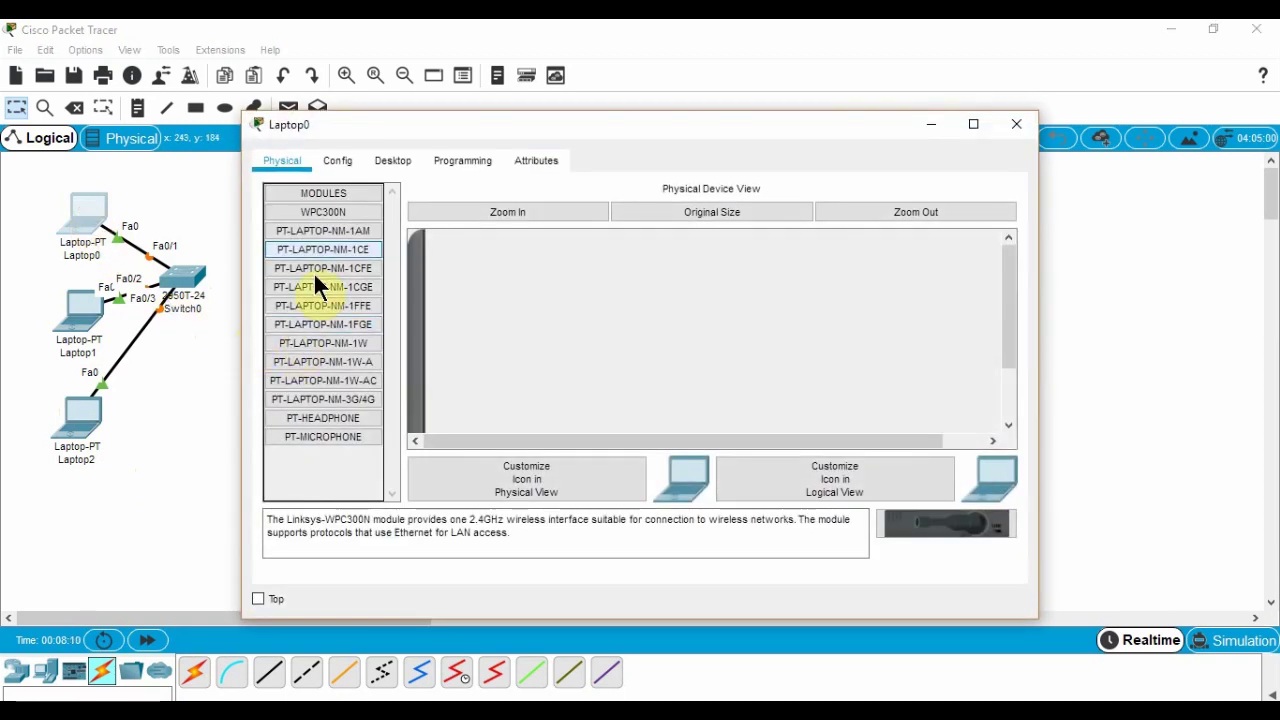
pyautogui.click(344, 160)
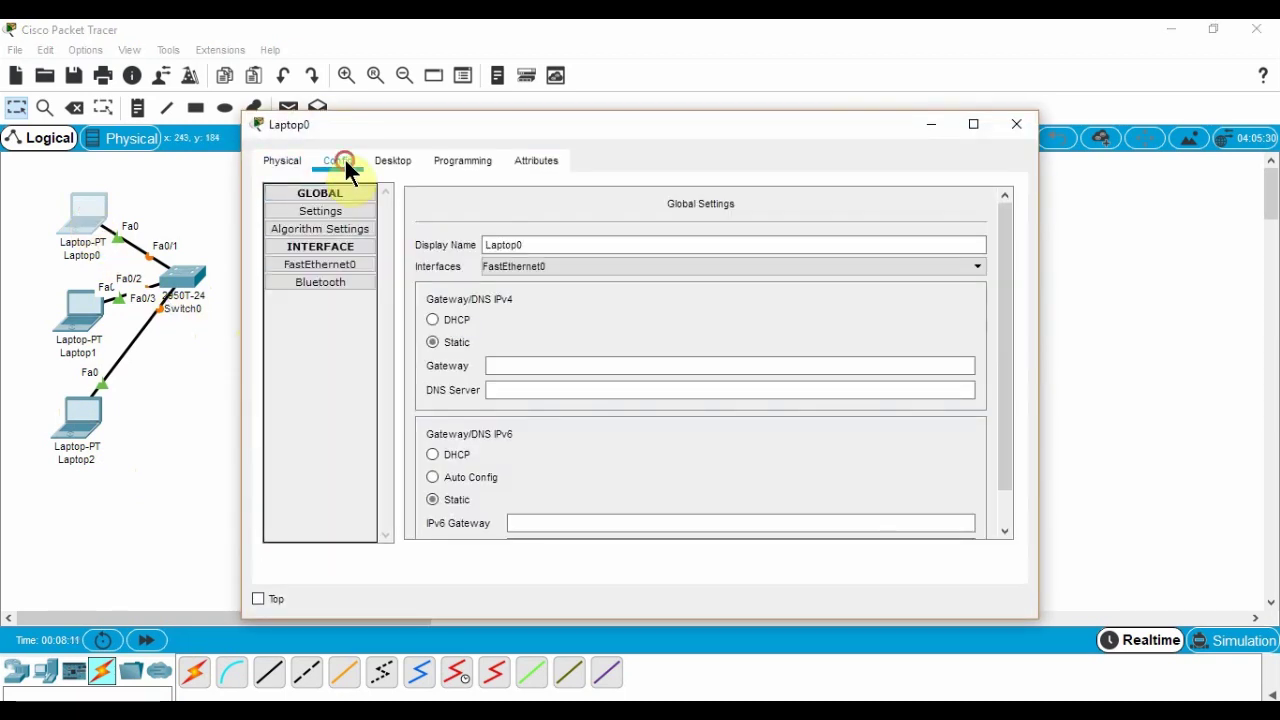
pyautogui.click(329, 265)
pyautogui.click(744, 337)
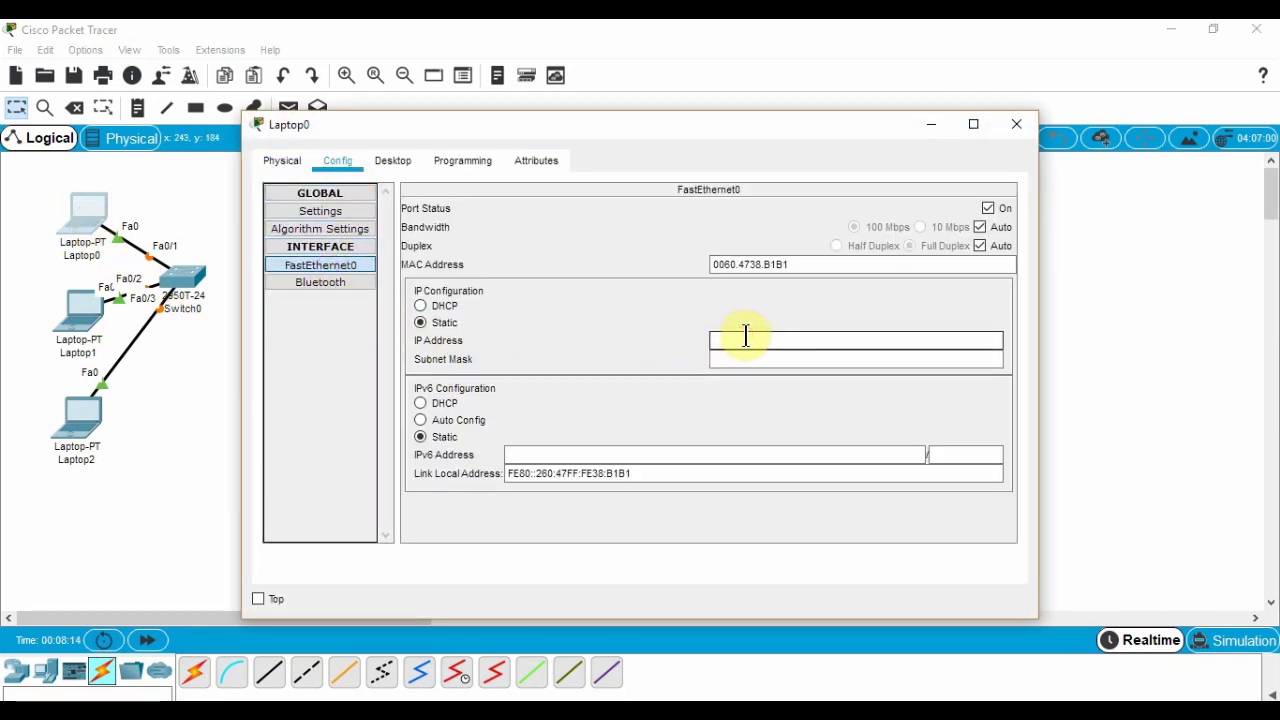
pyautogui.write('192.168.0.3')
pyautogui.press('Tab')
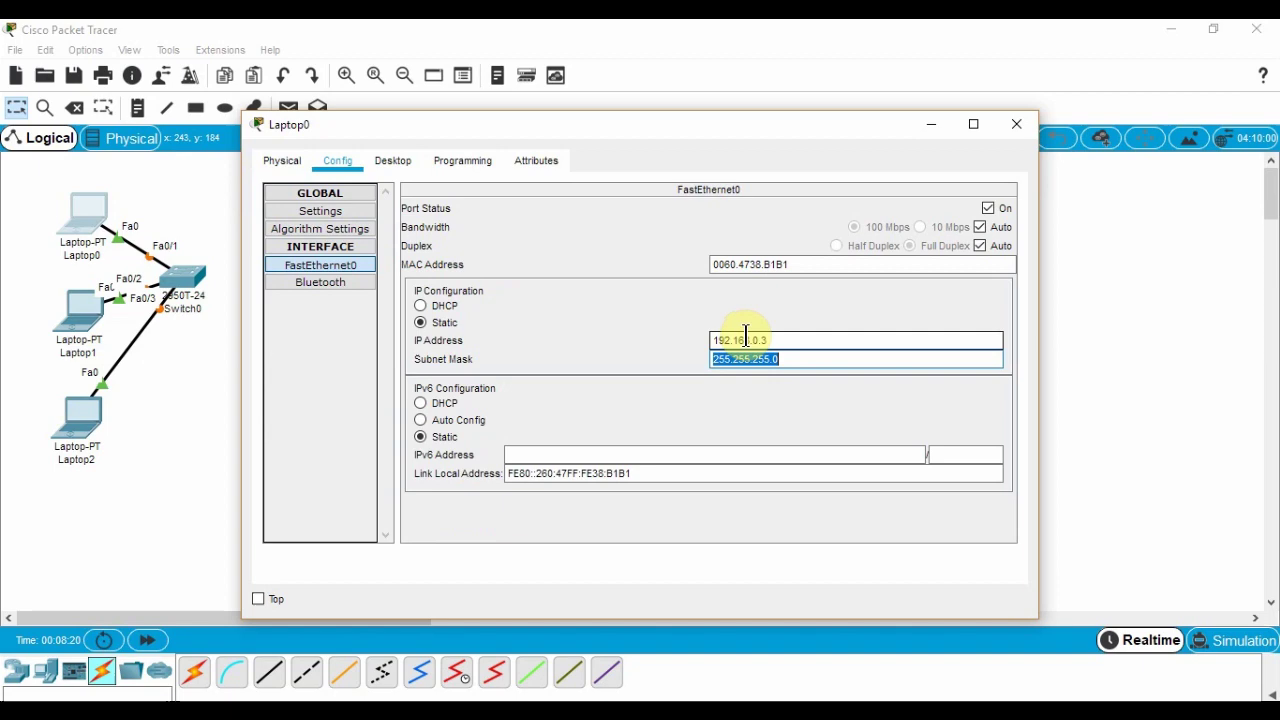
pyautogui.click(677, 388)
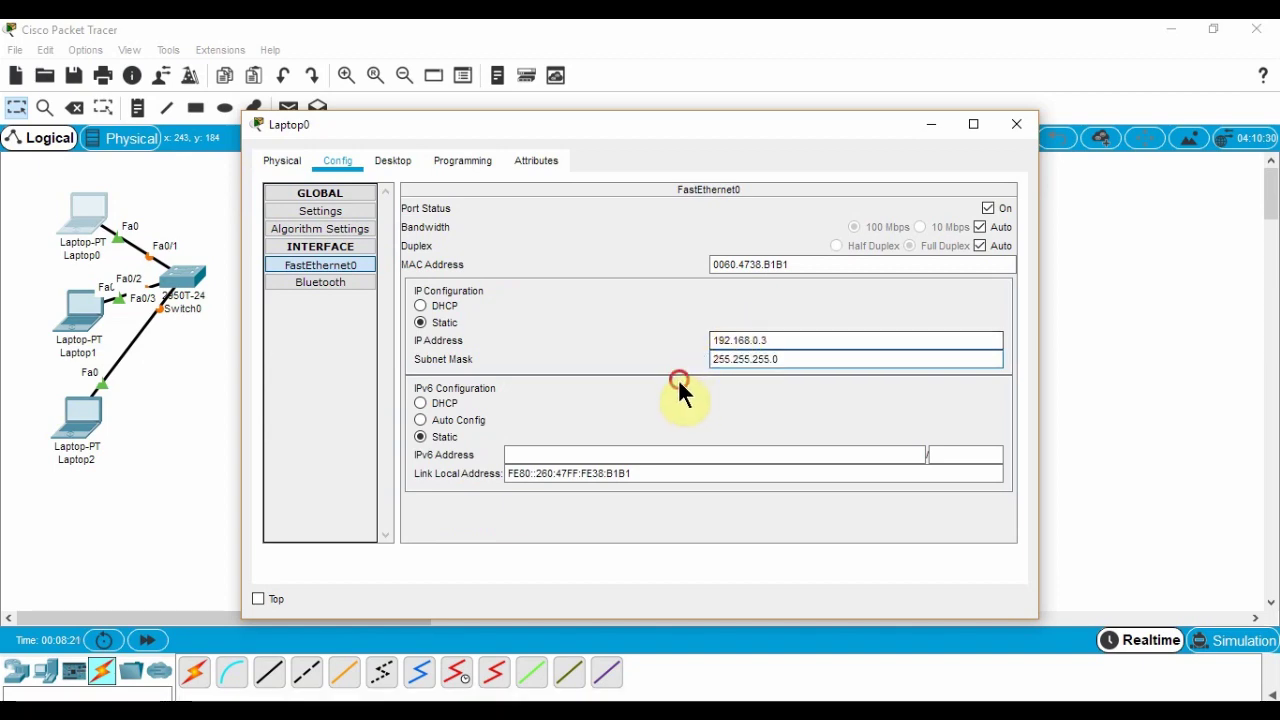
pyautogui.click(1016, 124)
# Give Laptop1 static IP 192.168.0.4 with mask 255.255.255.0
pyautogui.click(80, 312)
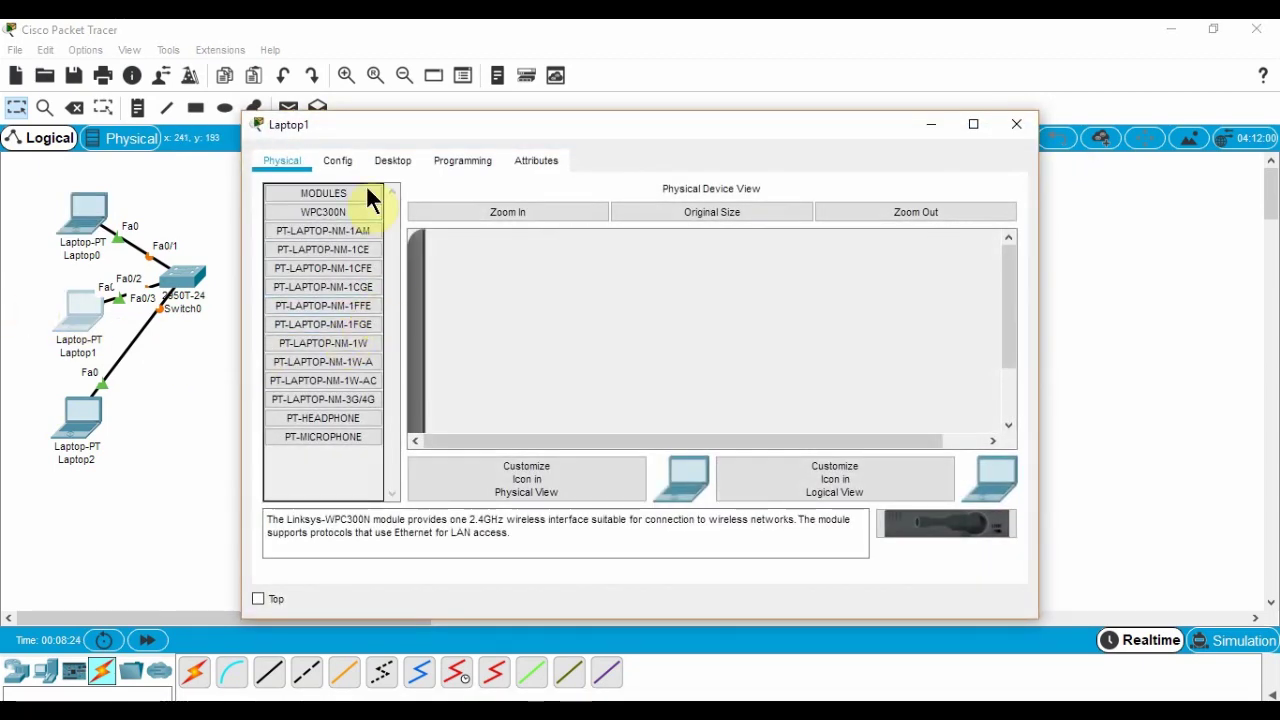
pyautogui.click(334, 160)
pyautogui.click(339, 263)
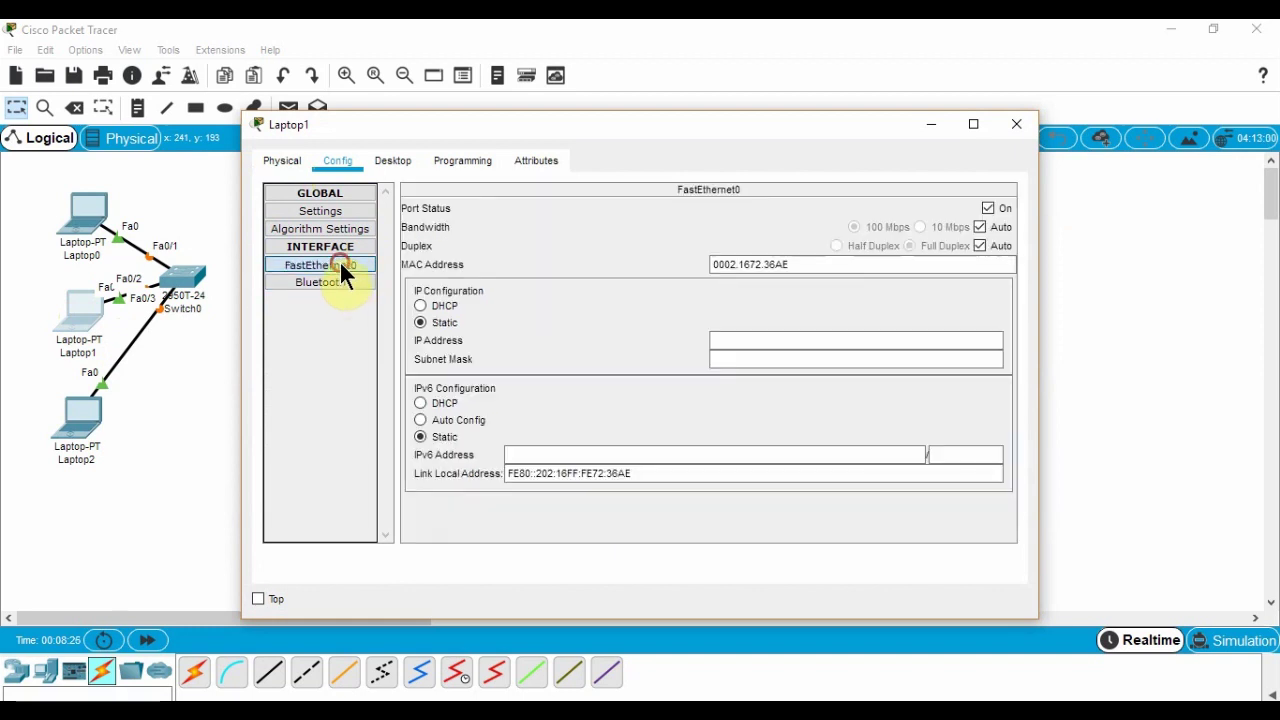
pyautogui.click(799, 341)
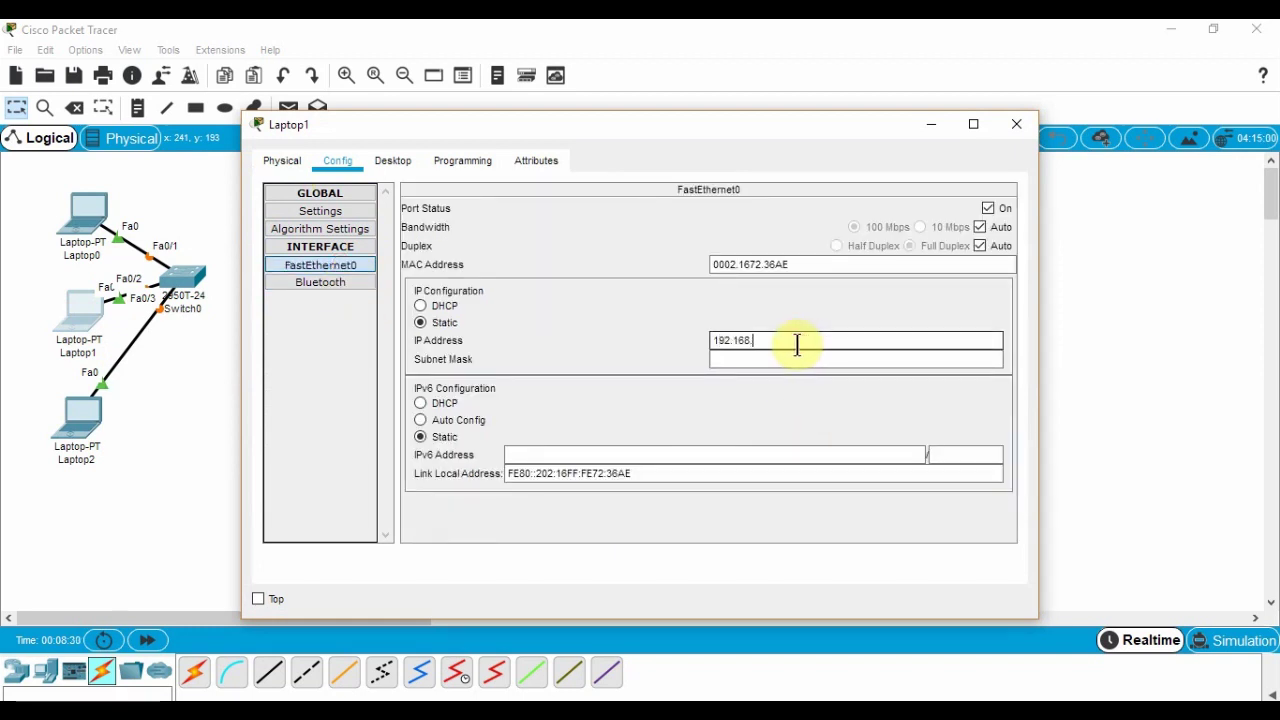
pyautogui.write('192.168.0.4')
pyautogui.click(780, 359)
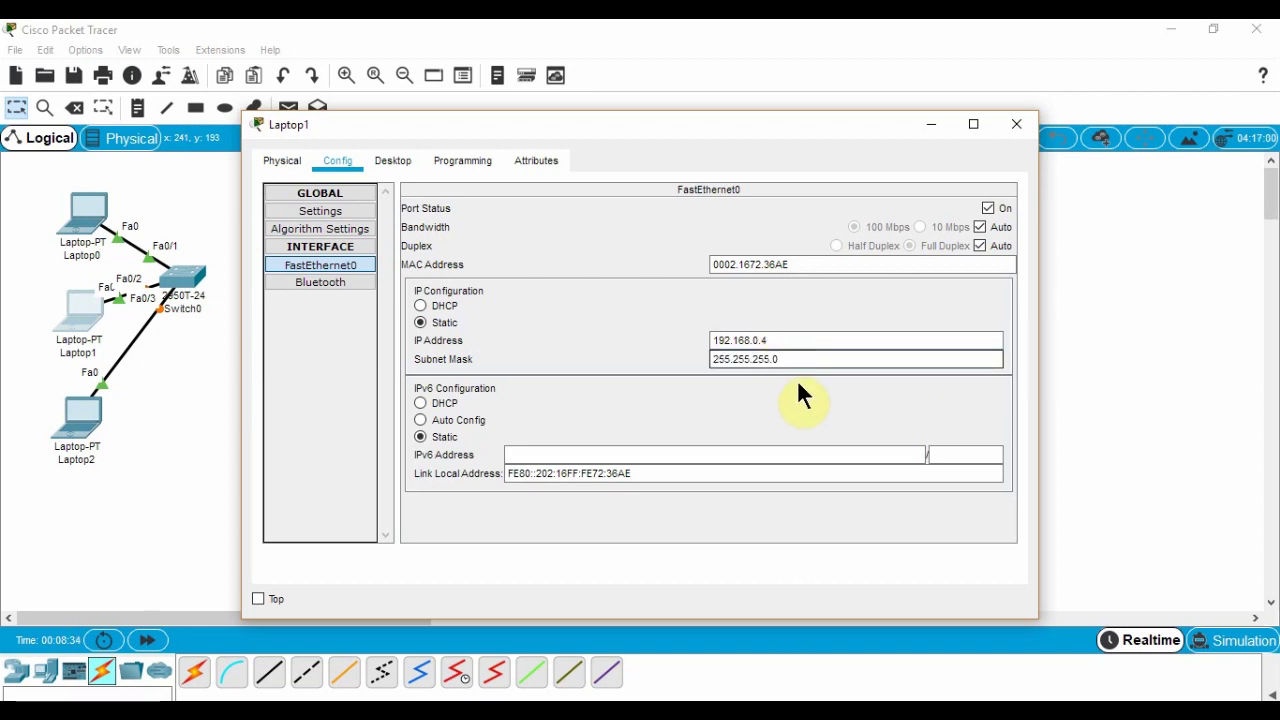
pyautogui.click(806, 391)
pyautogui.click(1017, 124)
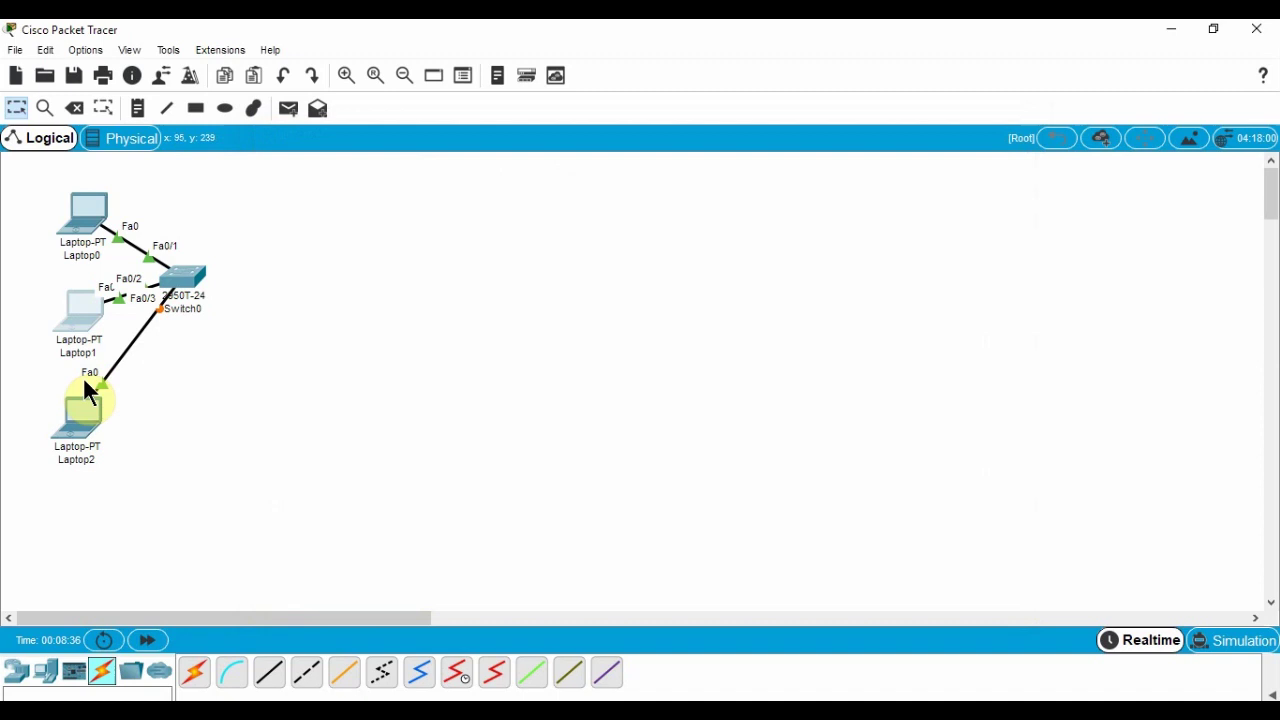
# Give Laptop2 static IP 192.168.0.5 with mask 255.255.255.0
pyautogui.click(82, 404)
pyautogui.click(326, 161)
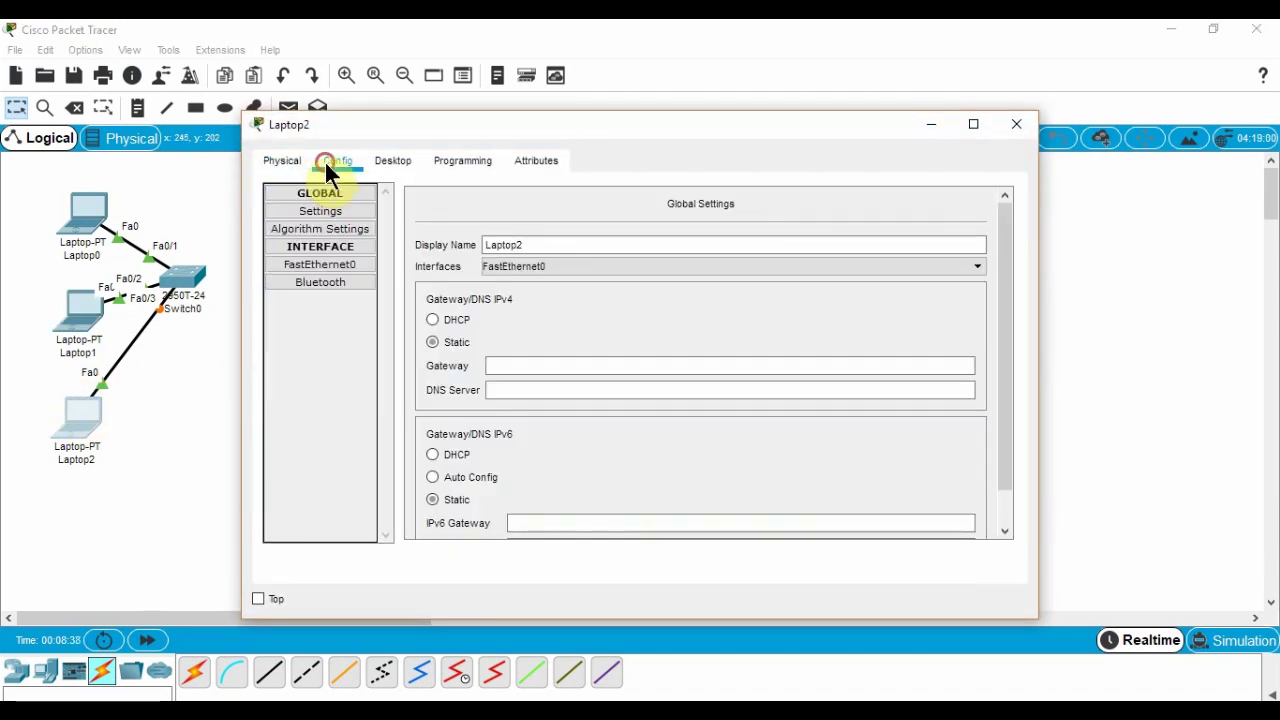
pyautogui.click(322, 264)
pyautogui.click(722, 341)
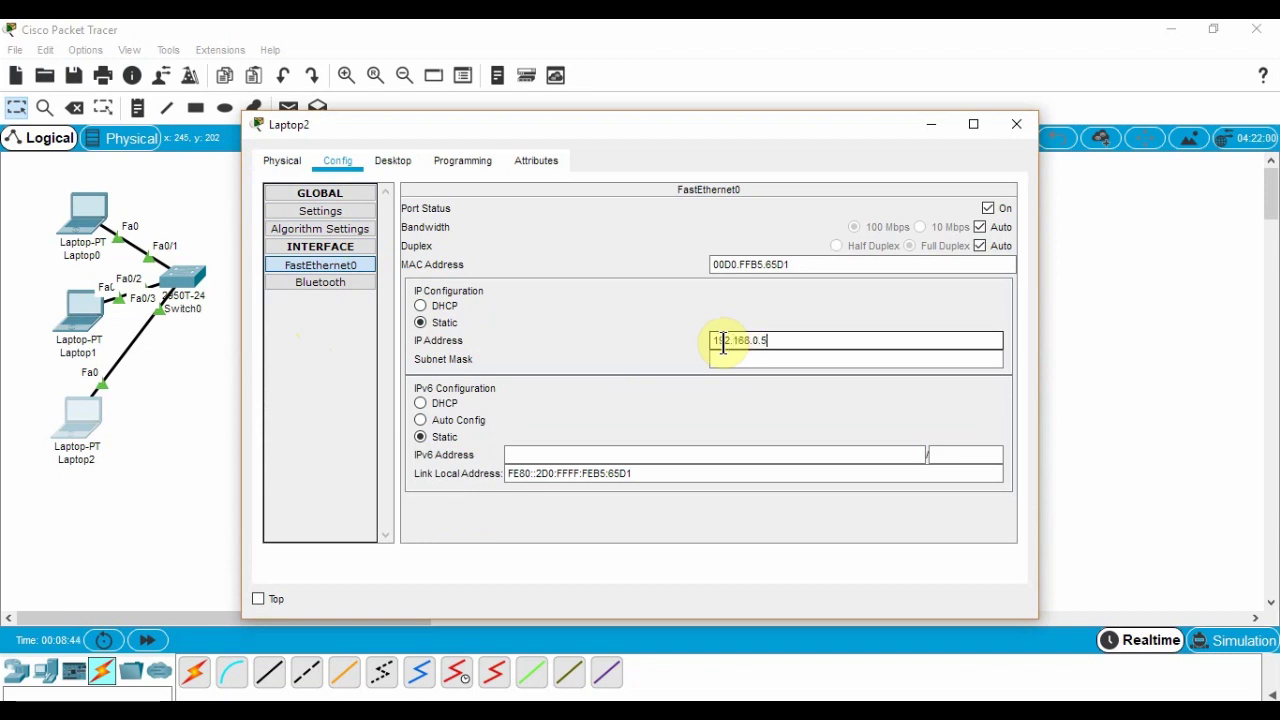
pyautogui.write('192.168.0.5')
pyautogui.click(722, 359)
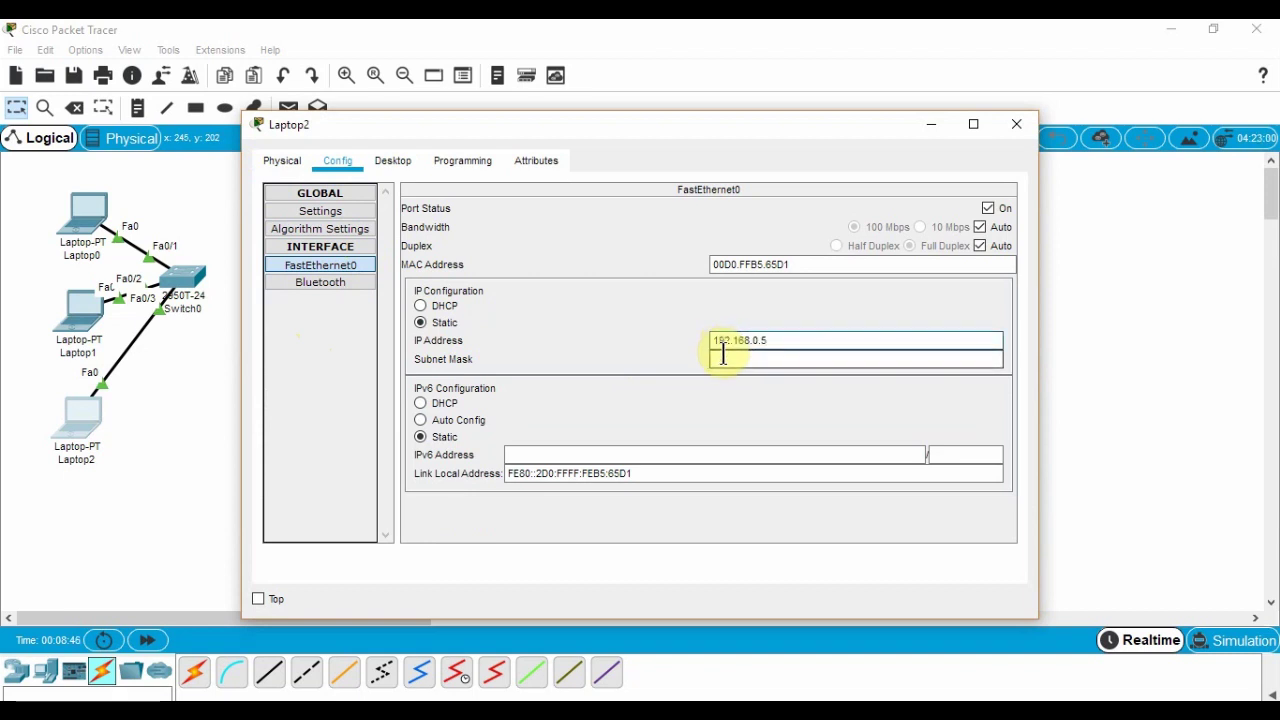
pyautogui.click(1018, 125)
pyautogui.click(385, 347)
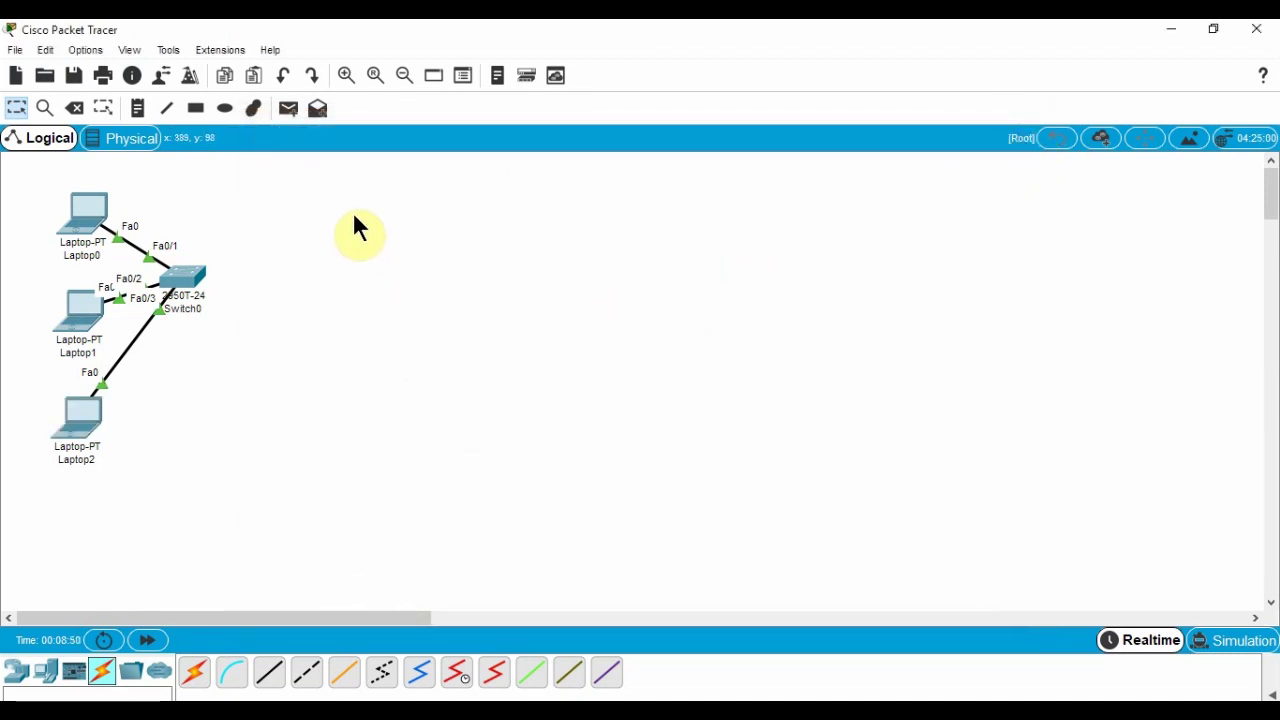
# Send a simple PDU ping from Laptop0 to Laptop2, then enter Simulation mode
pyautogui.click(1271, 694)
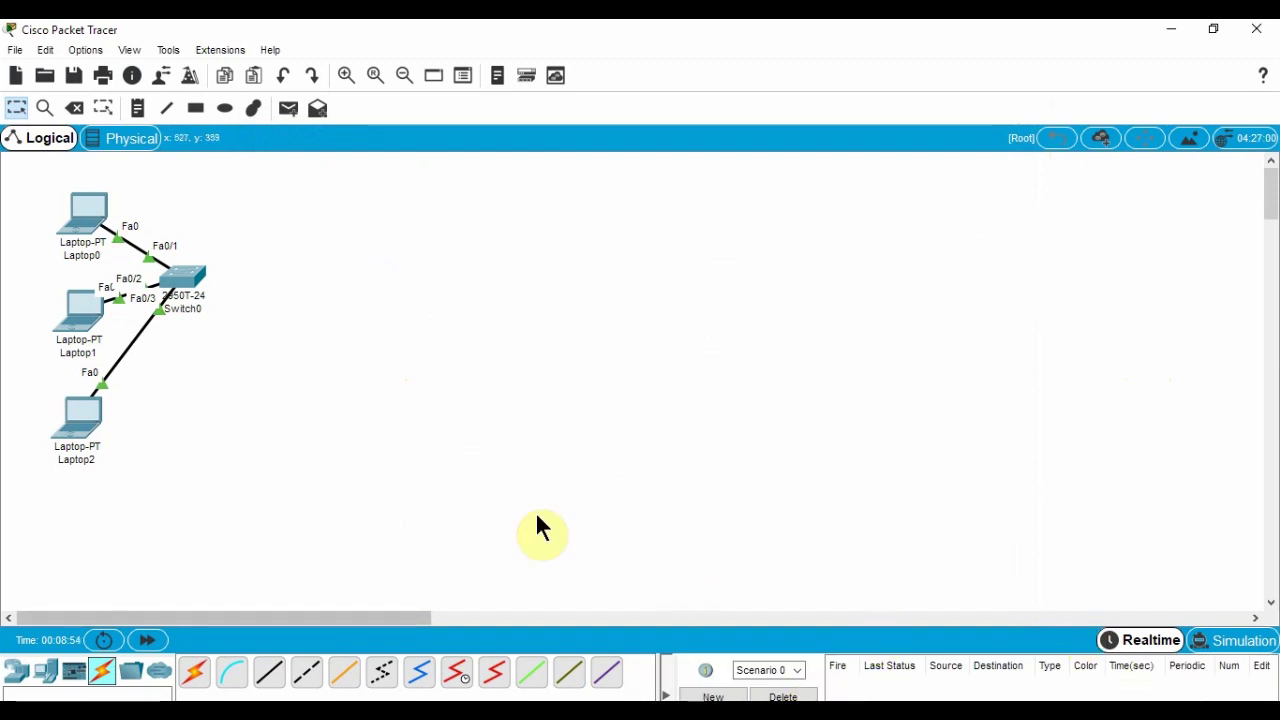
pyautogui.click(284, 113)
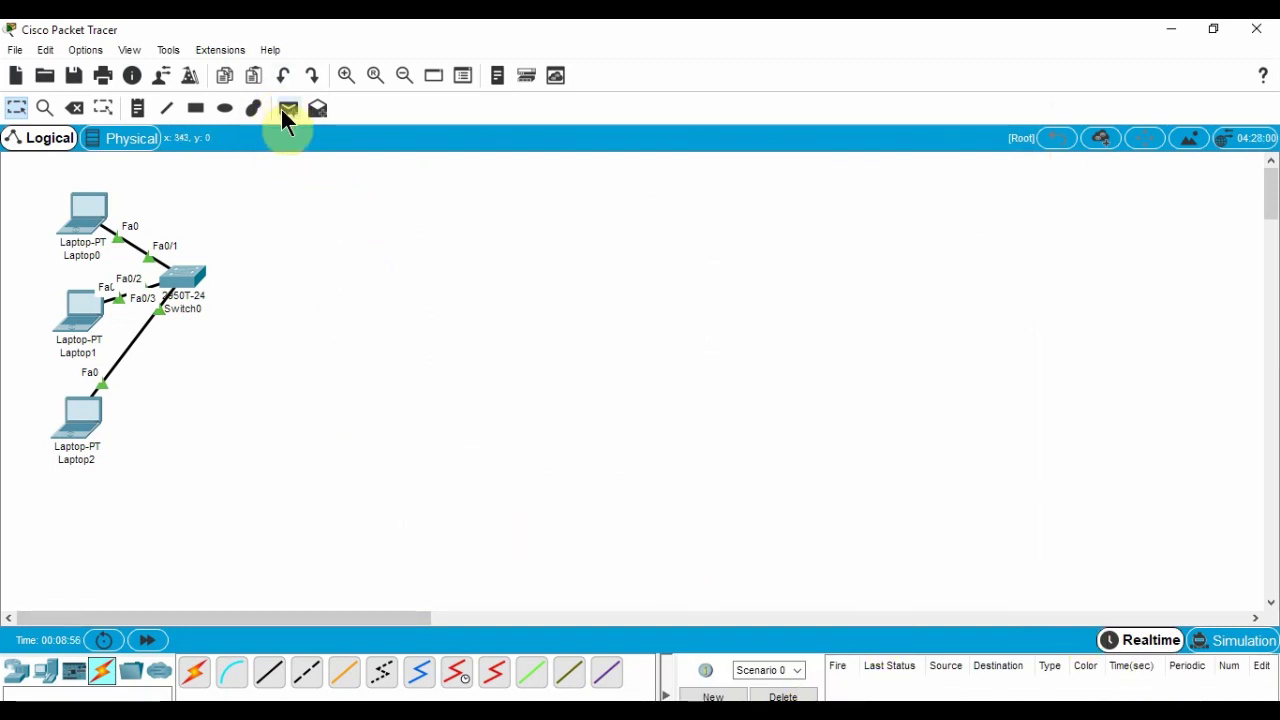
pyautogui.click(289, 113)
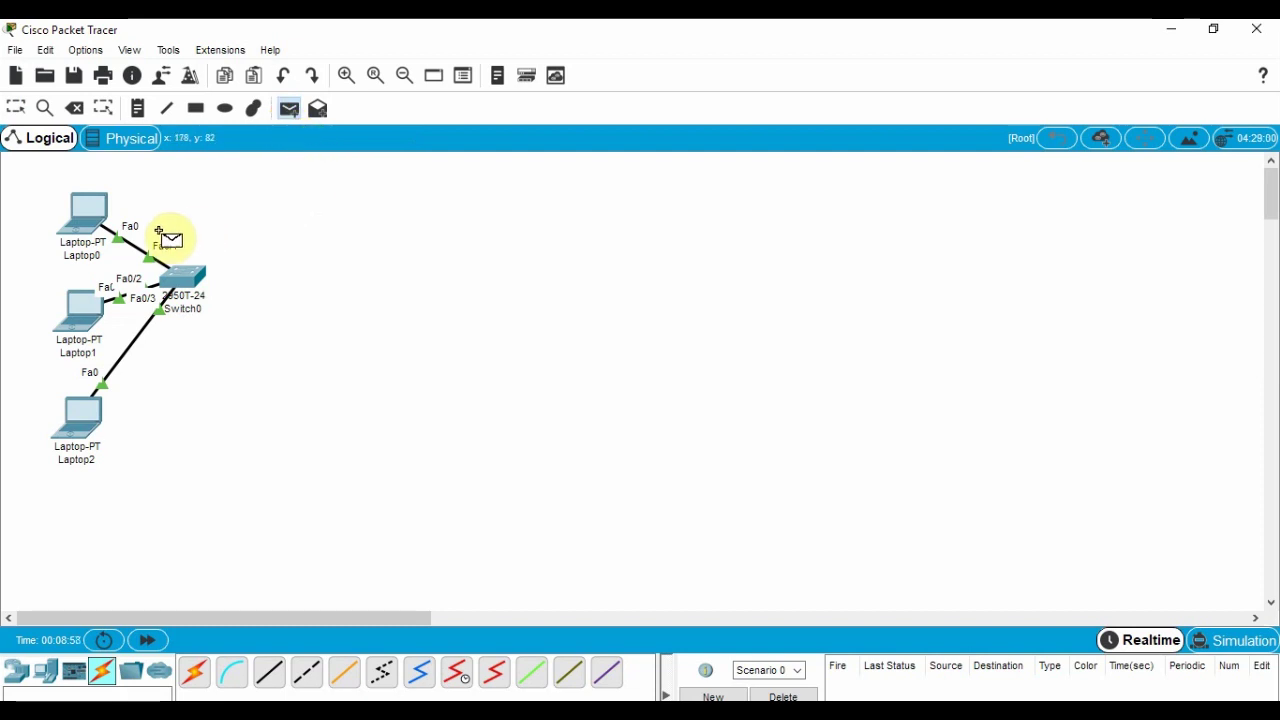
pyautogui.click(90, 218)
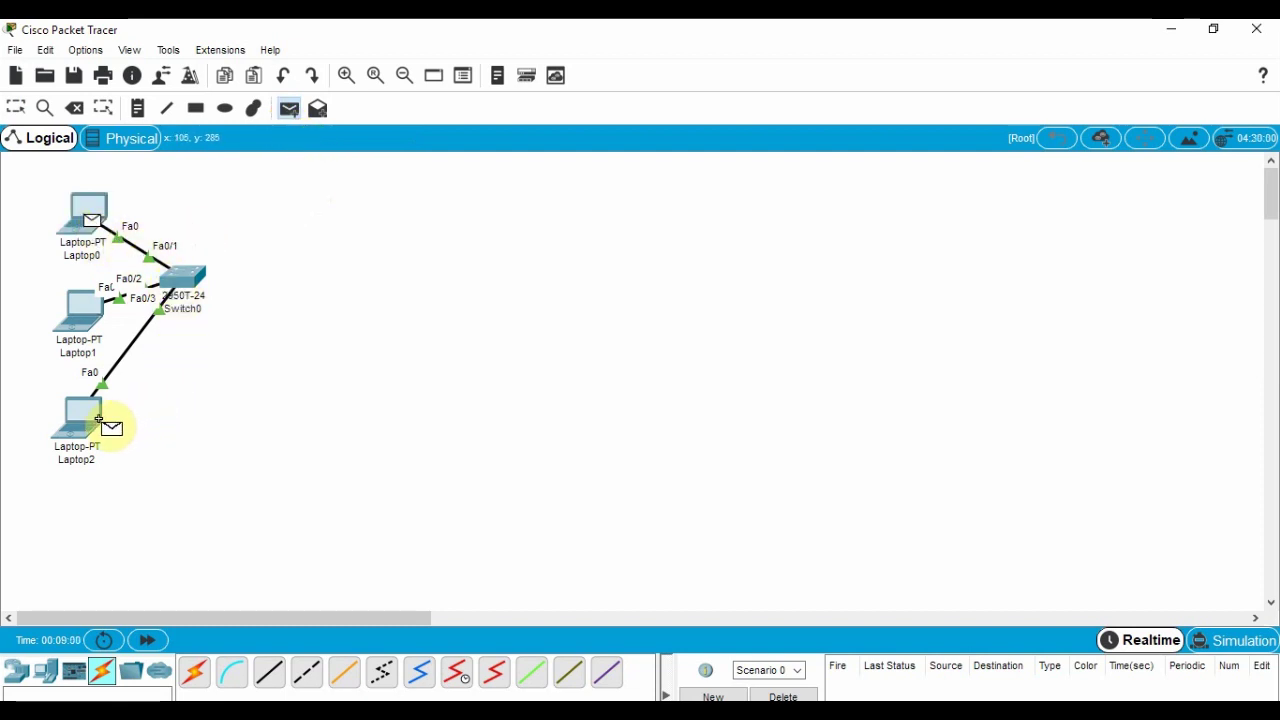
pyautogui.click(100, 422)
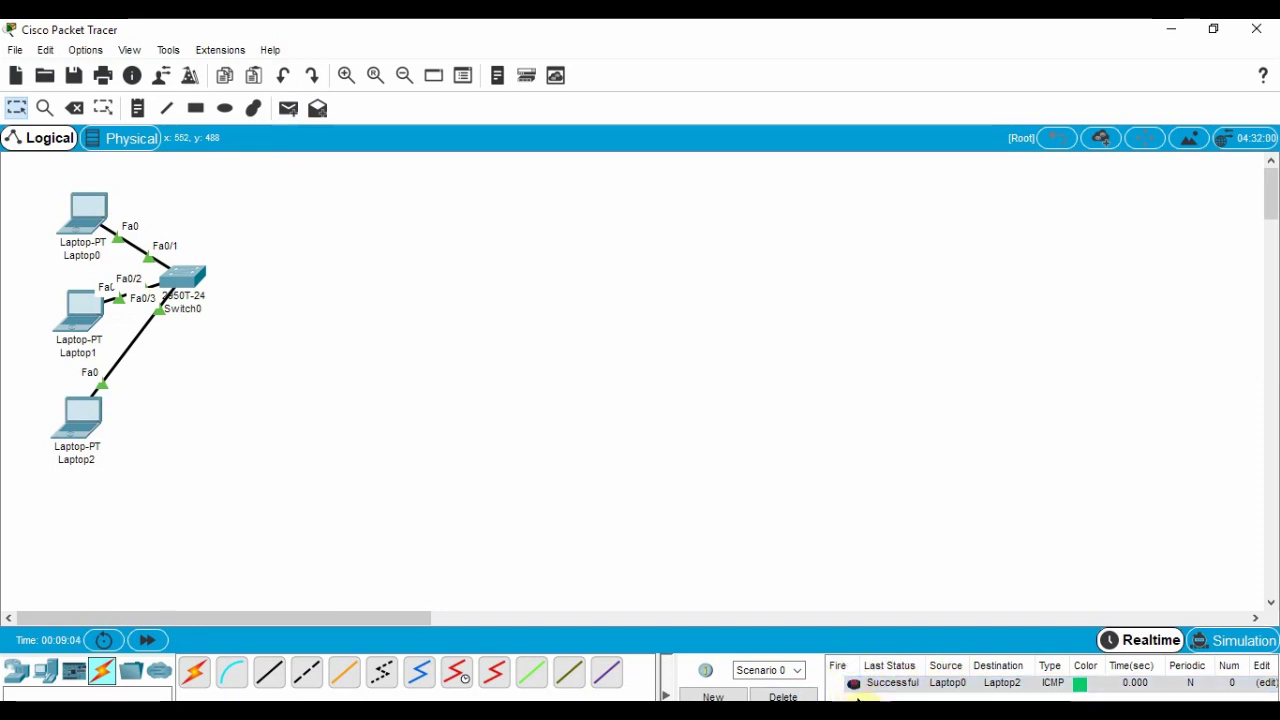
pyautogui.click(1213, 645)
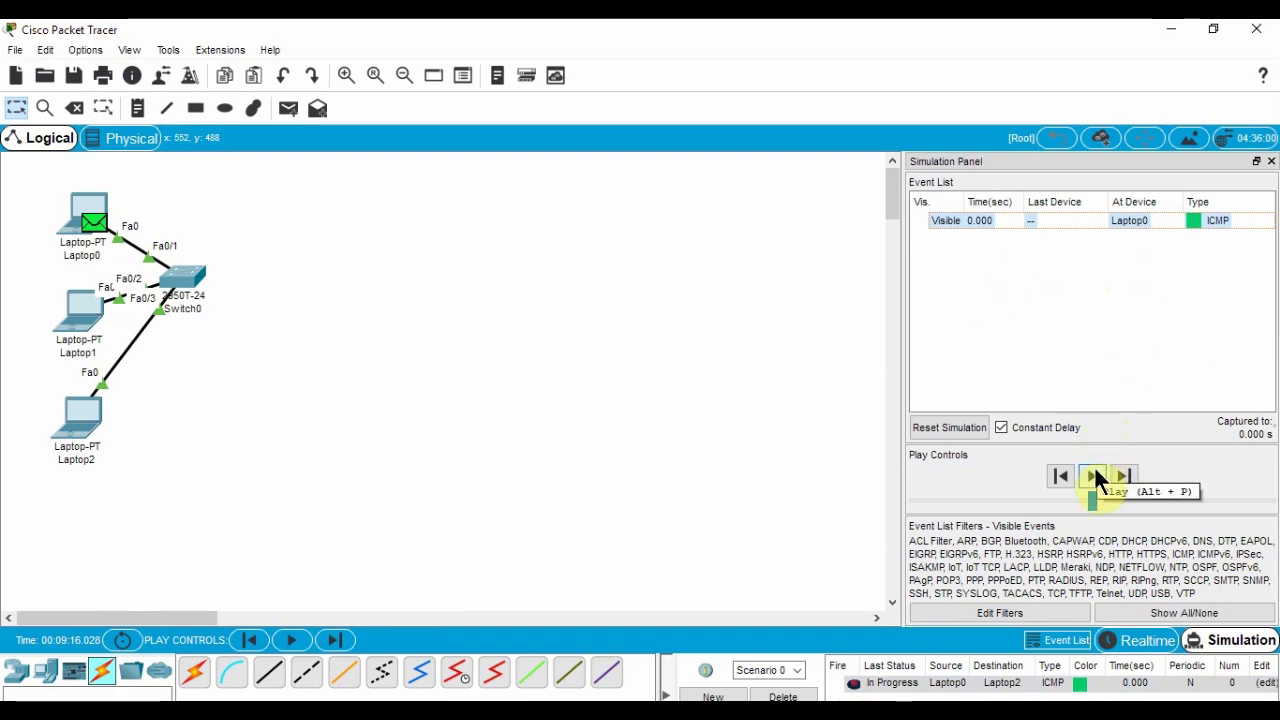
# Run the simulated Laptop0-to-Laptop2 ping until the ICMP reply returns, then pause
pyautogui.click(1094, 477)
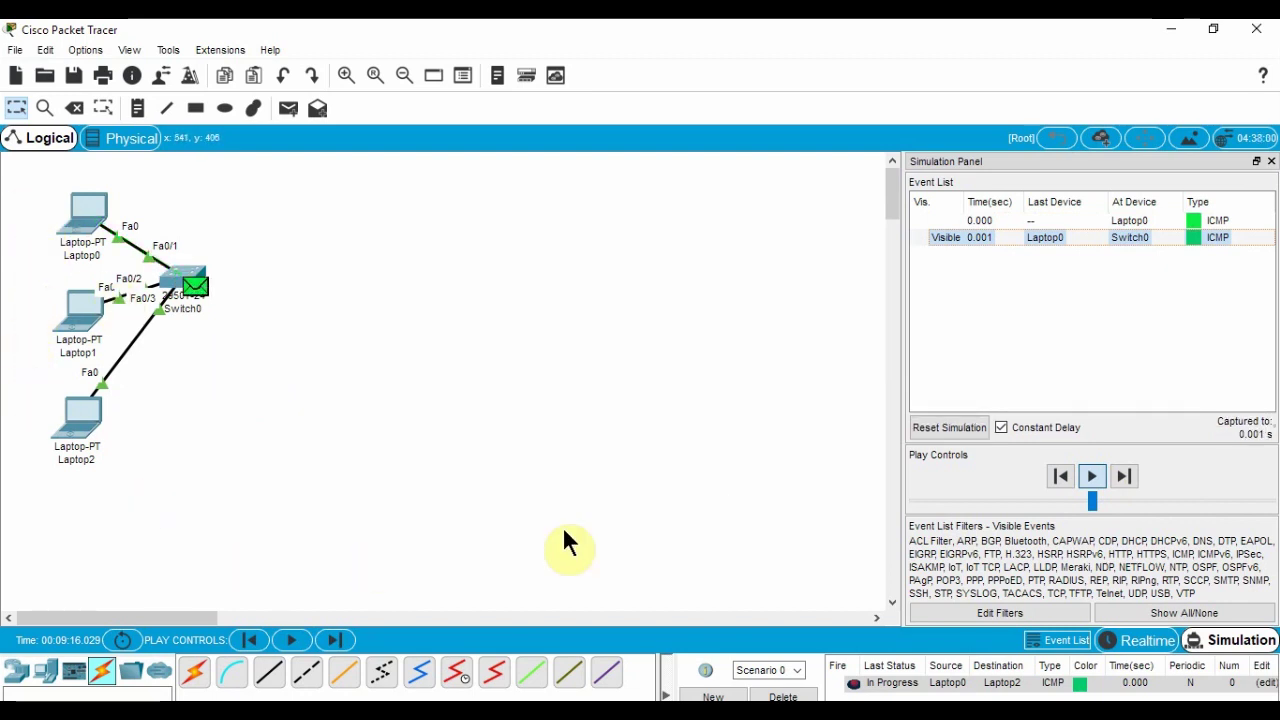
pyautogui.click(1091, 474)
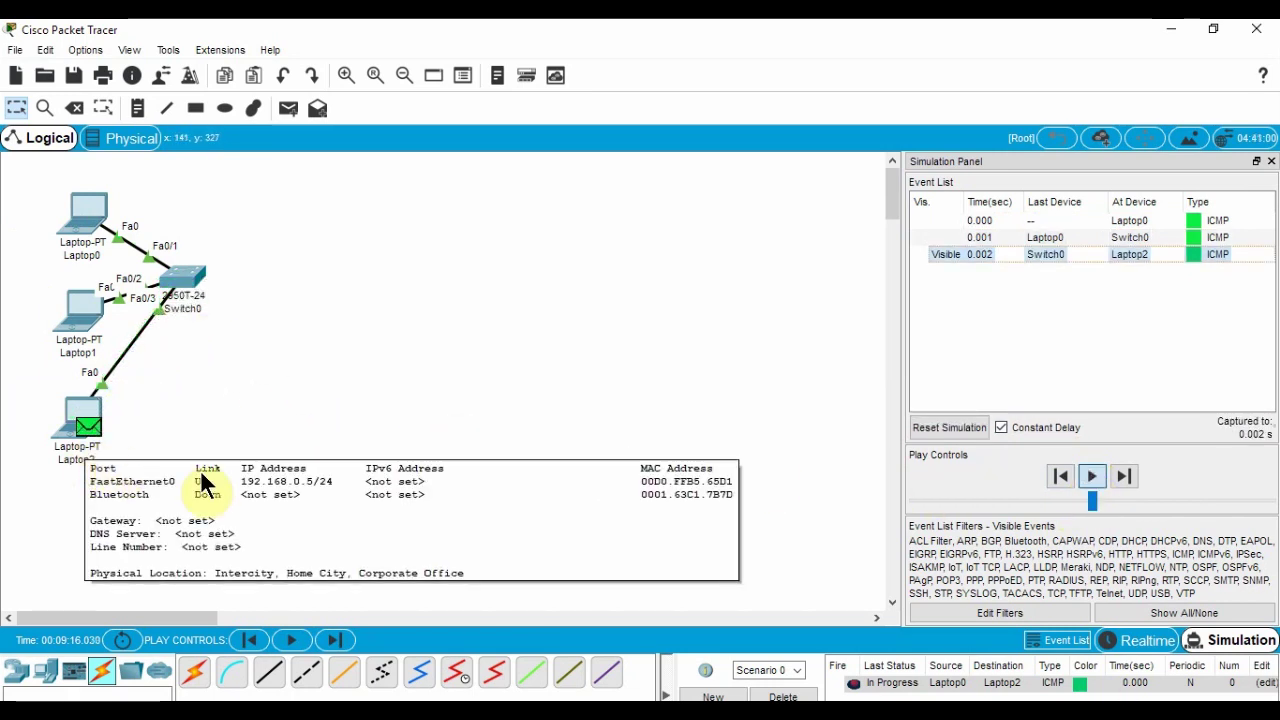
pyautogui.click(1096, 476)
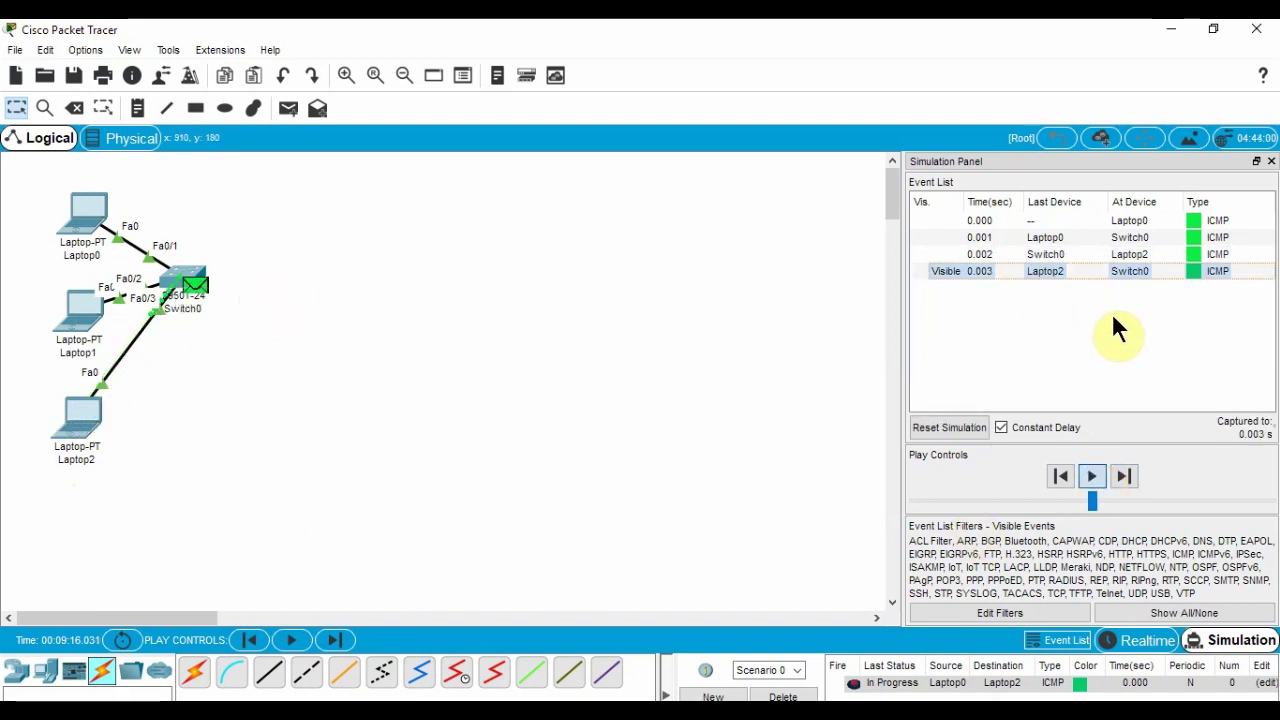
pyautogui.click(1092, 478)
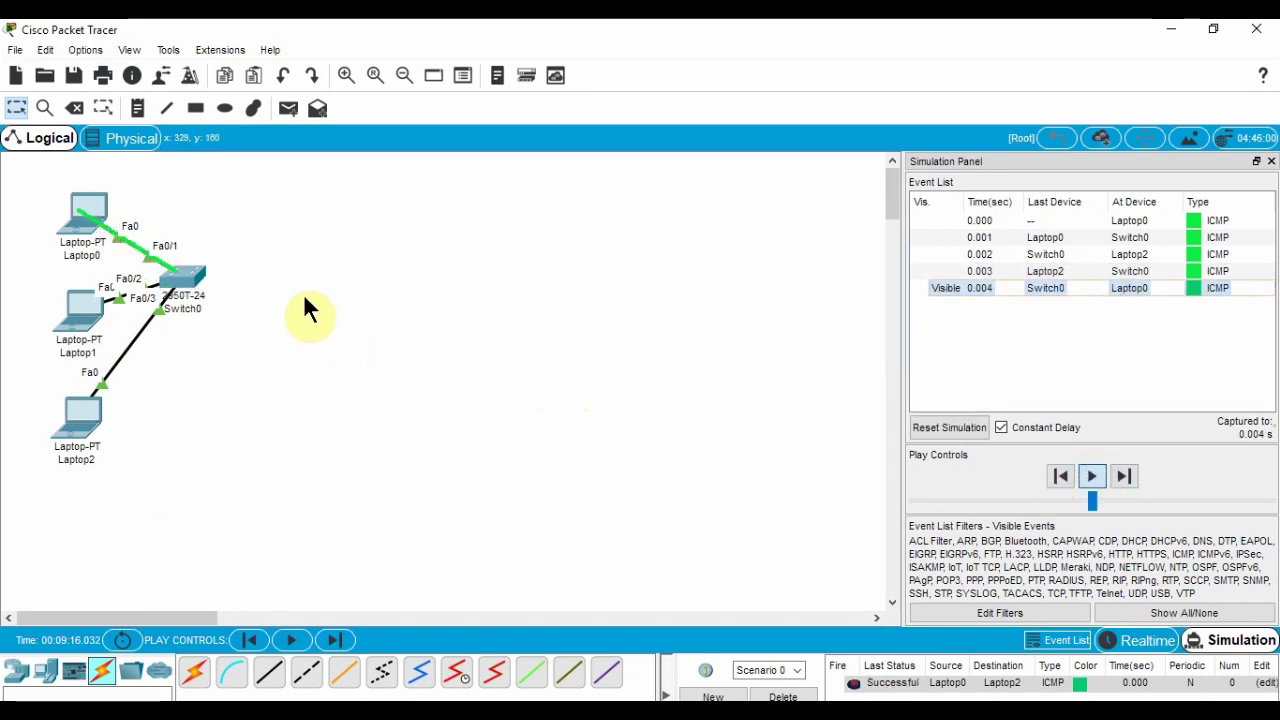
pyautogui.click(1090, 480)
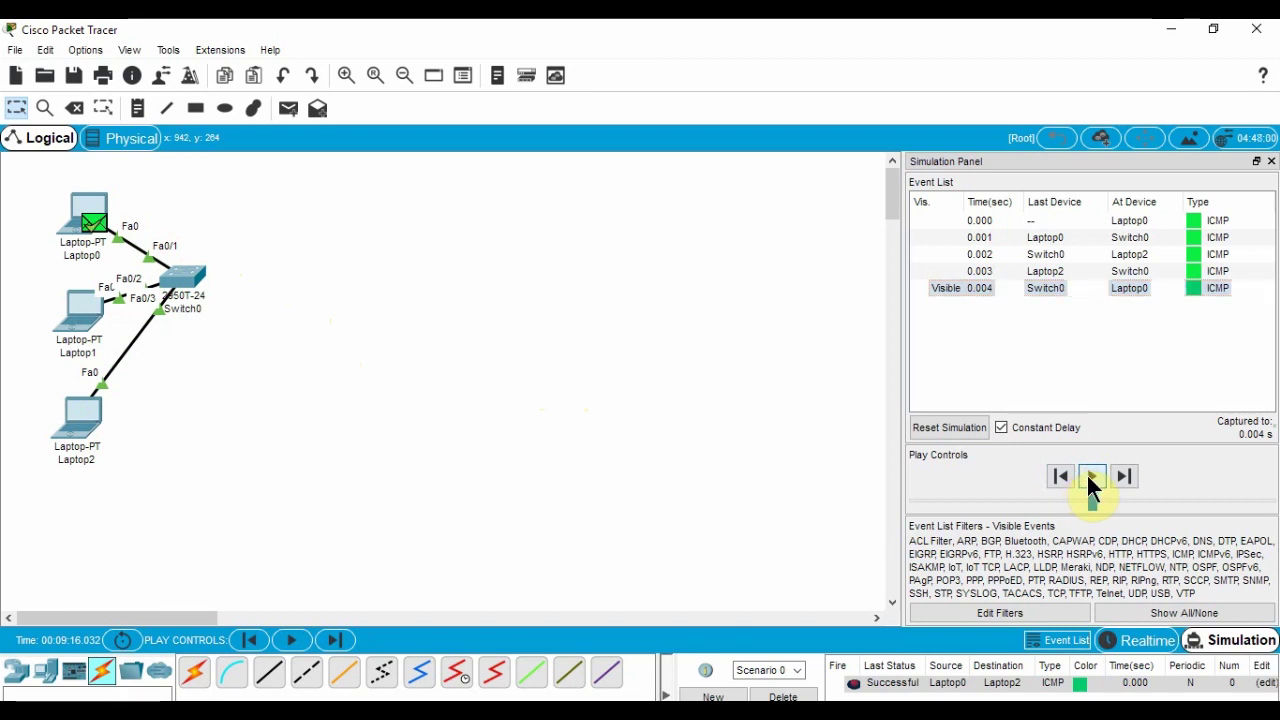
pyautogui.click(1097, 483)
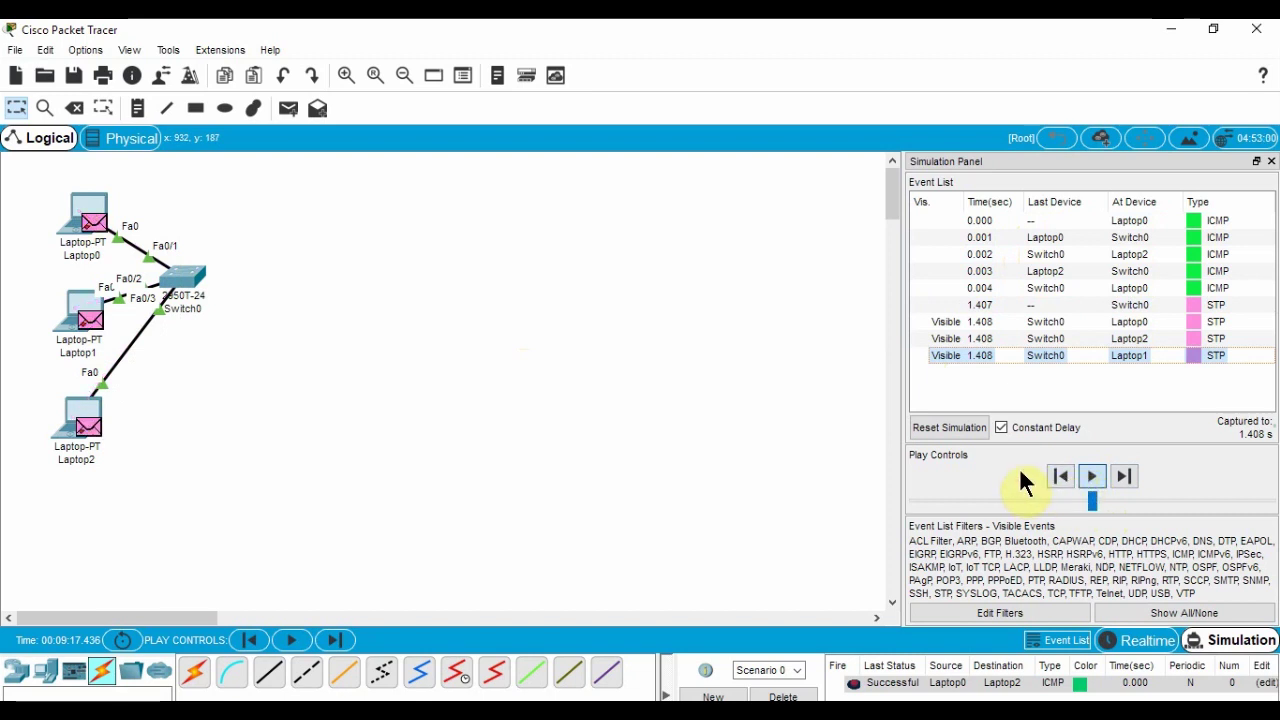
# Inspect the first ping event's PDU details at Laptop0 and close them
pyautogui.click(1151, 220)
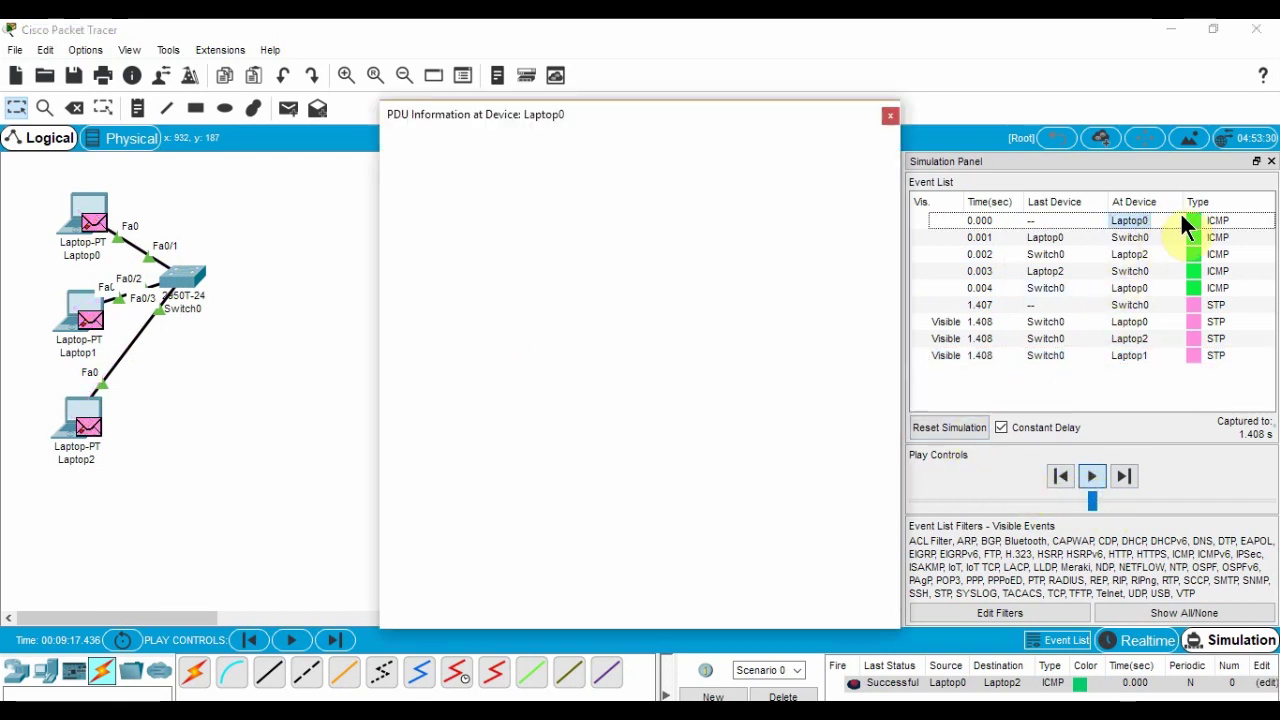
pyautogui.click(1182, 219)
pyautogui.click(1181, 220)
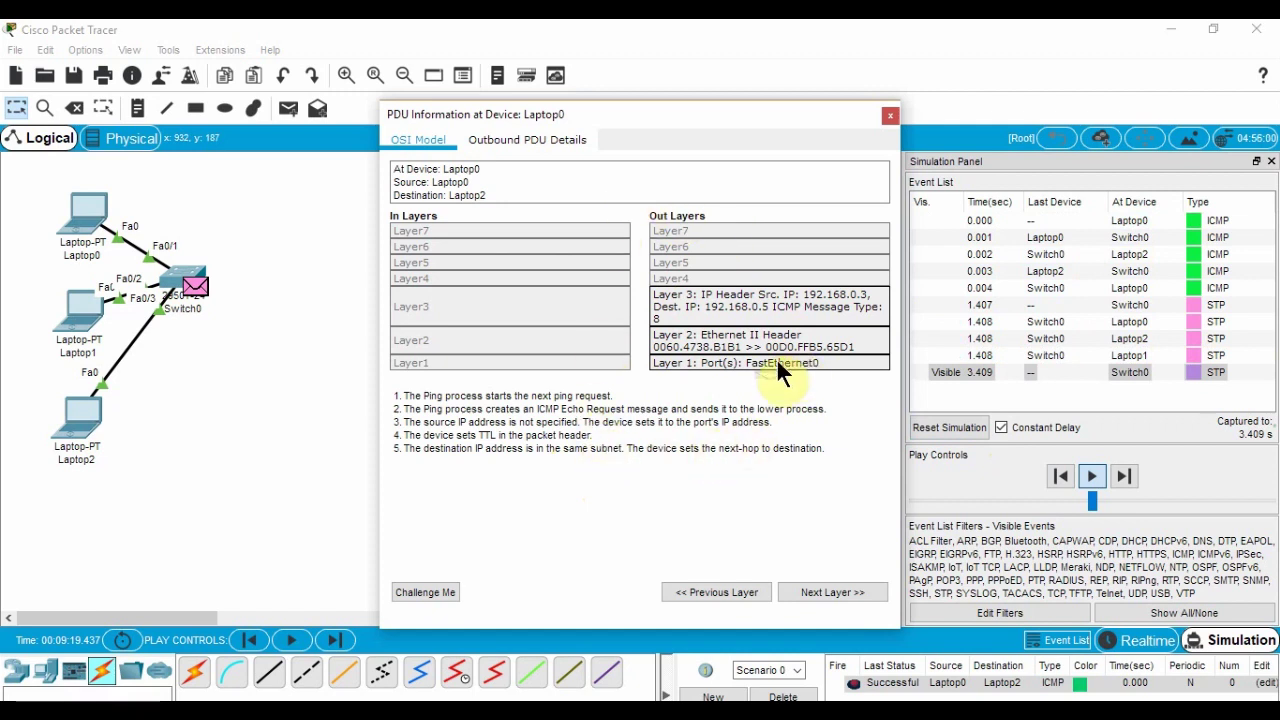
pyautogui.click(888, 116)
# Return to Realtime mode and delete the finished ping from Scenario 0
pyautogui.click(1122, 636)
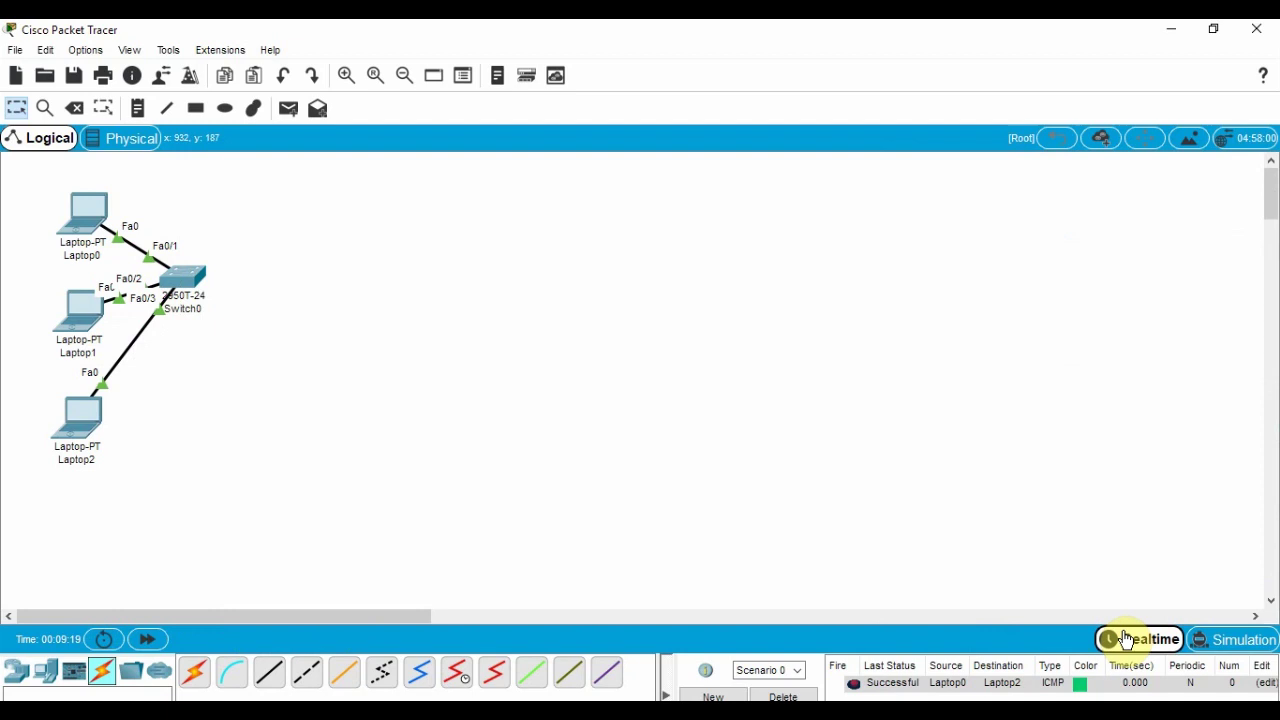
pyautogui.click(778, 693)
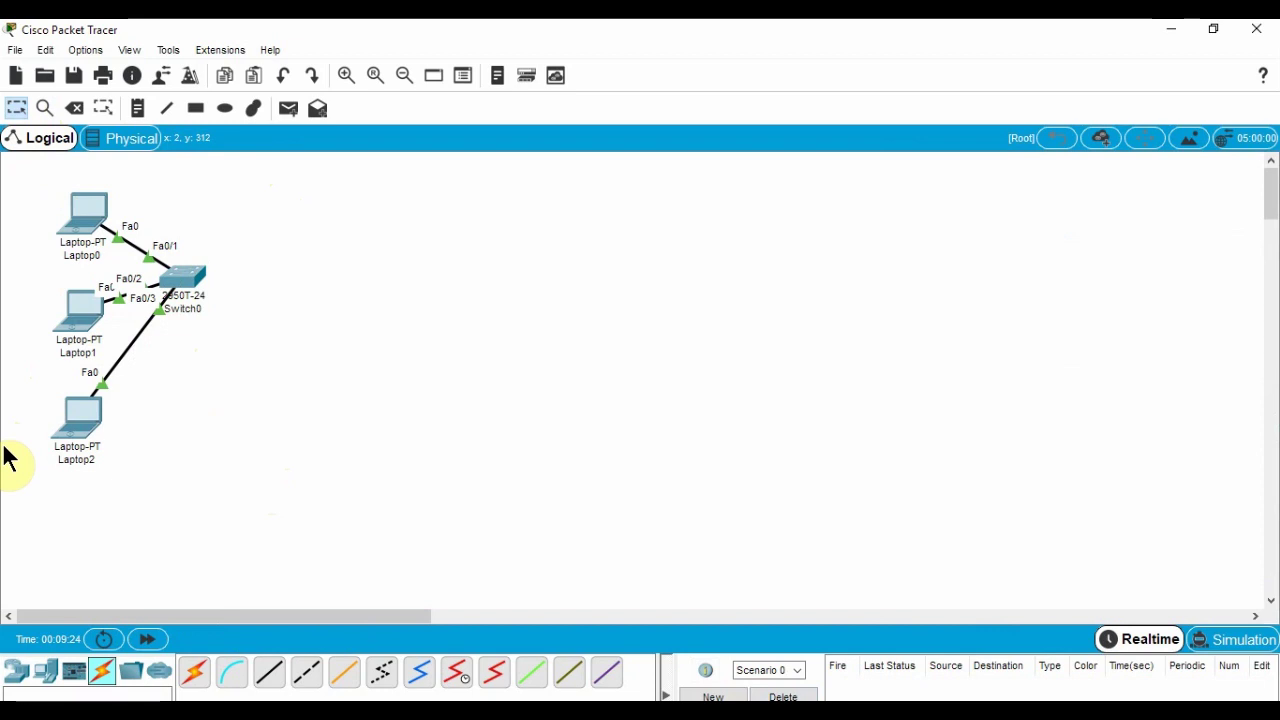
# Place Server0 beside Laptop2 and give it IP 192.168.0.2 with mask 255.255.255.0
pyautogui.click(46, 671)
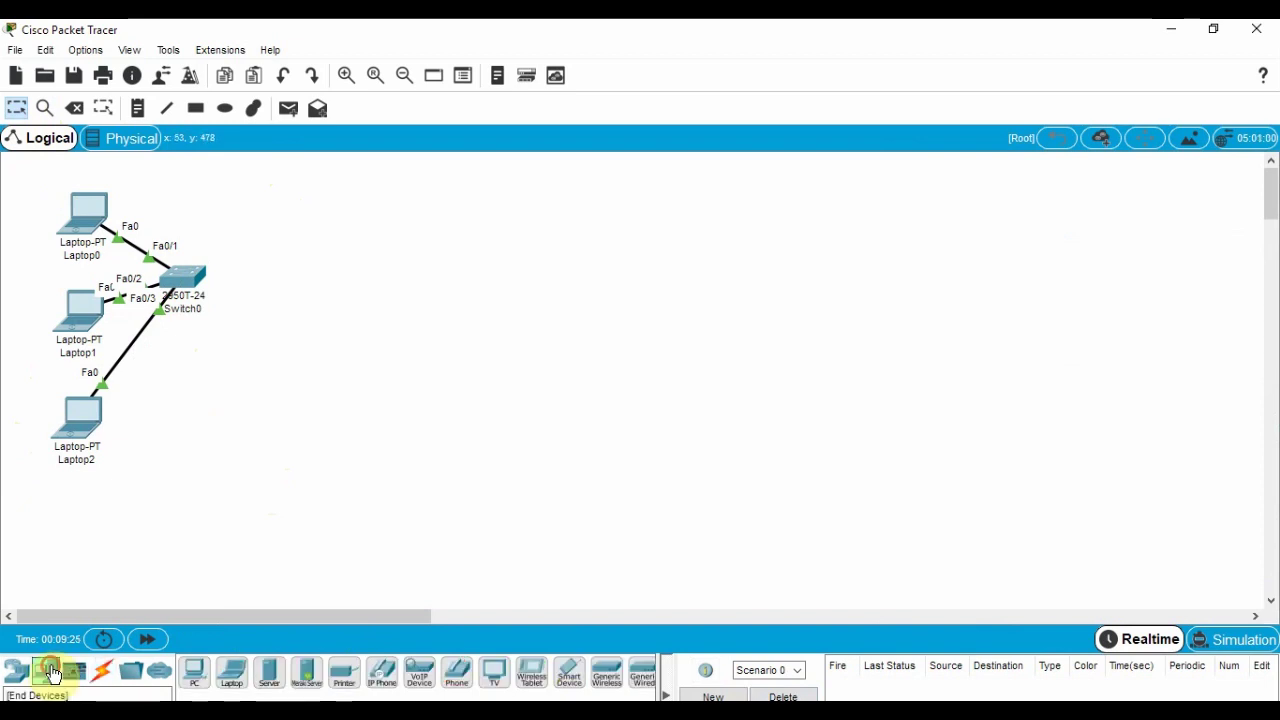
pyautogui.click(269, 680)
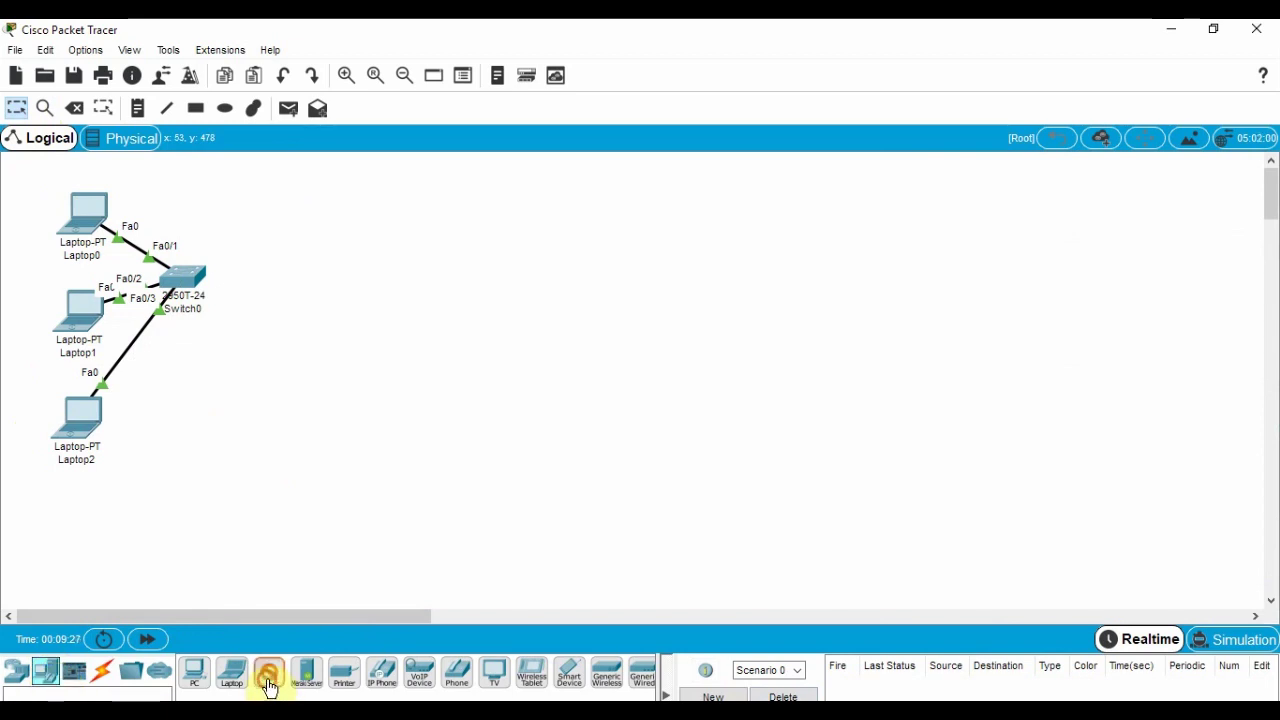
pyautogui.click(181, 426)
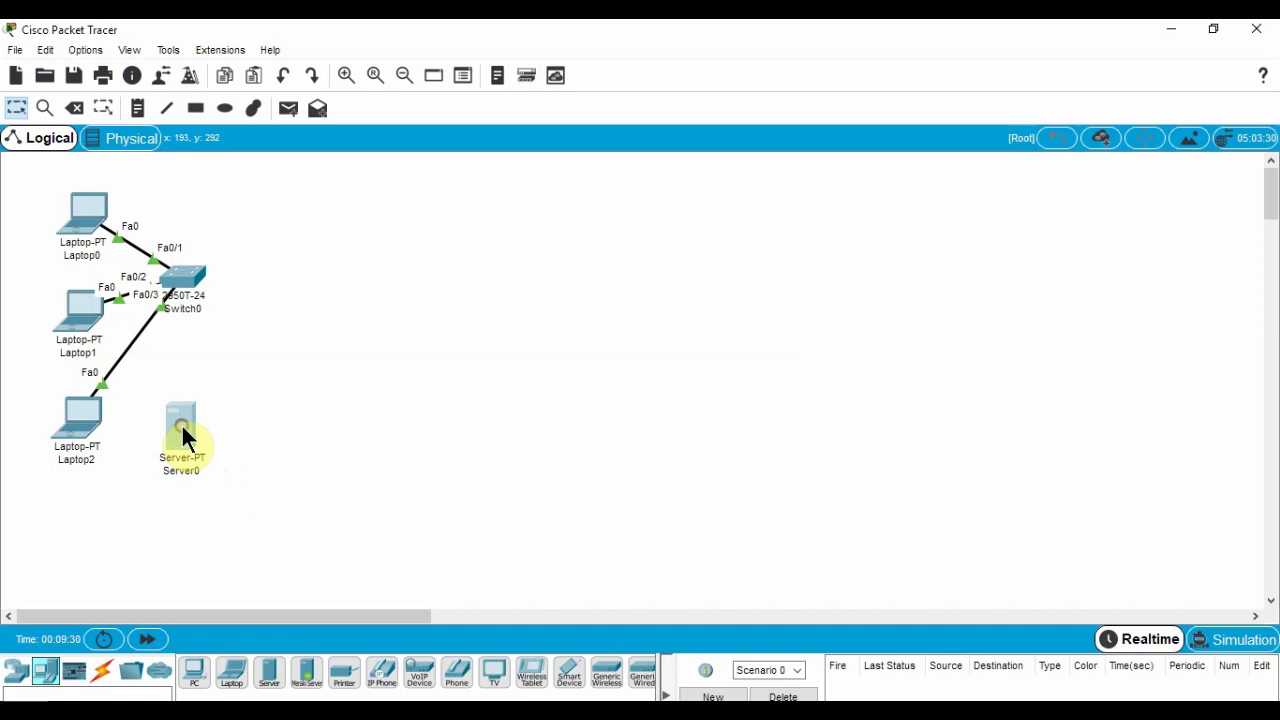
pyautogui.click(181, 424)
pyautogui.click(339, 163)
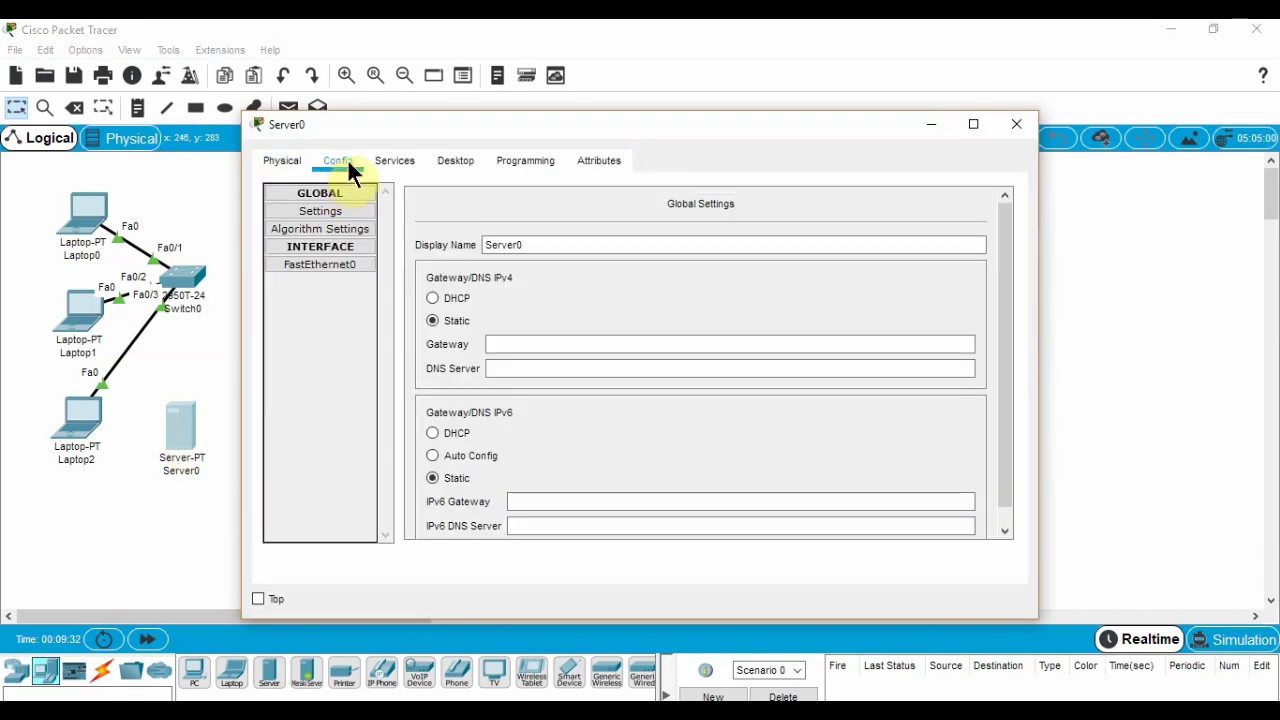
pyautogui.click(395, 164)
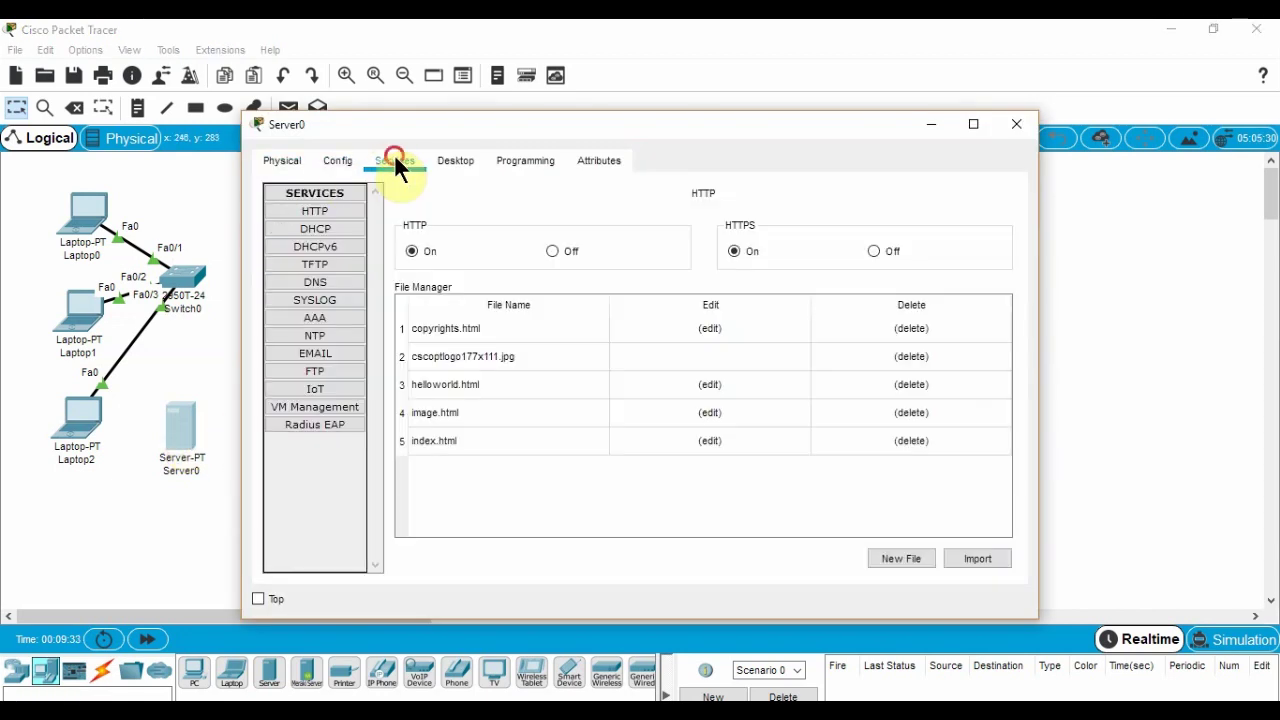
pyautogui.click(340, 163)
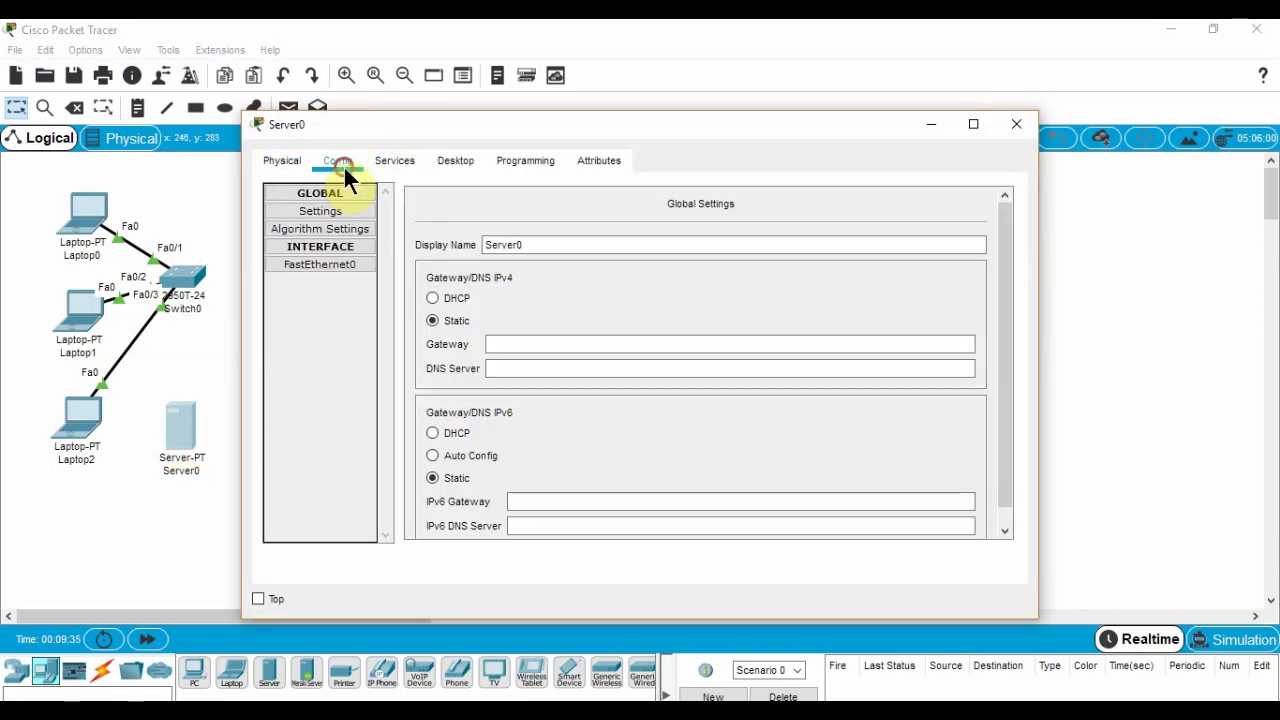
pyautogui.click(310, 265)
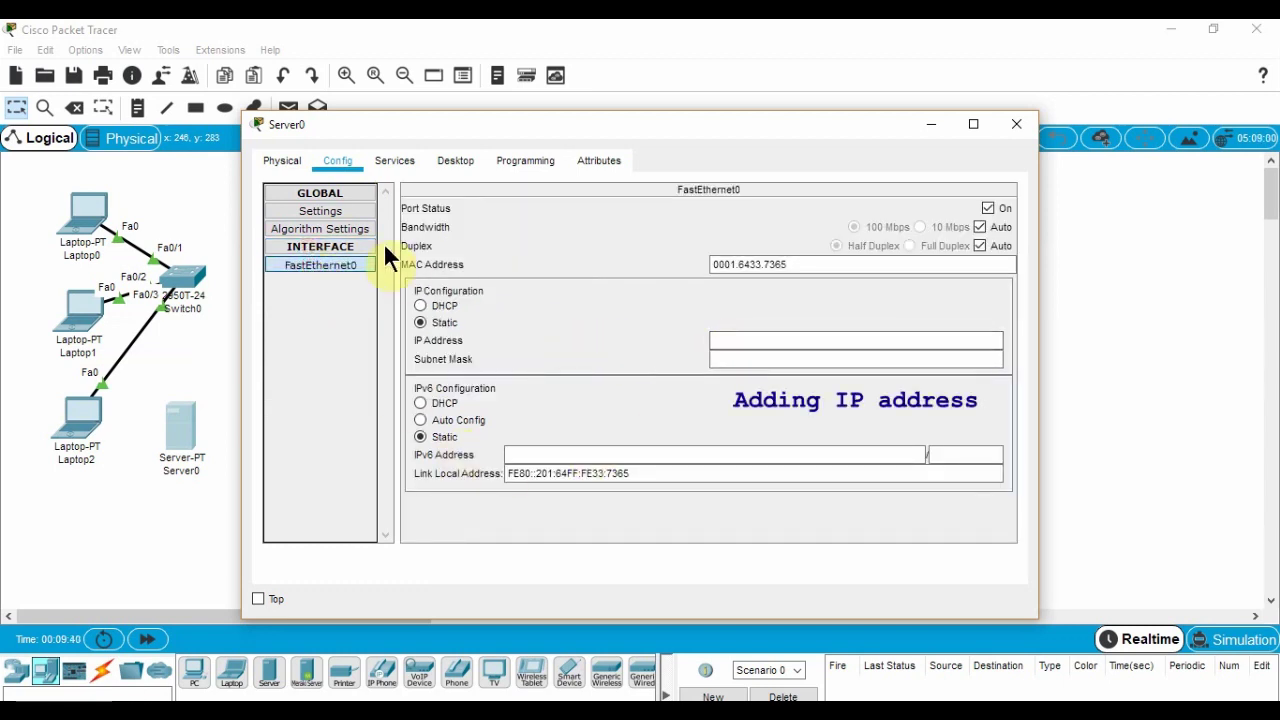
pyautogui.click(758, 343)
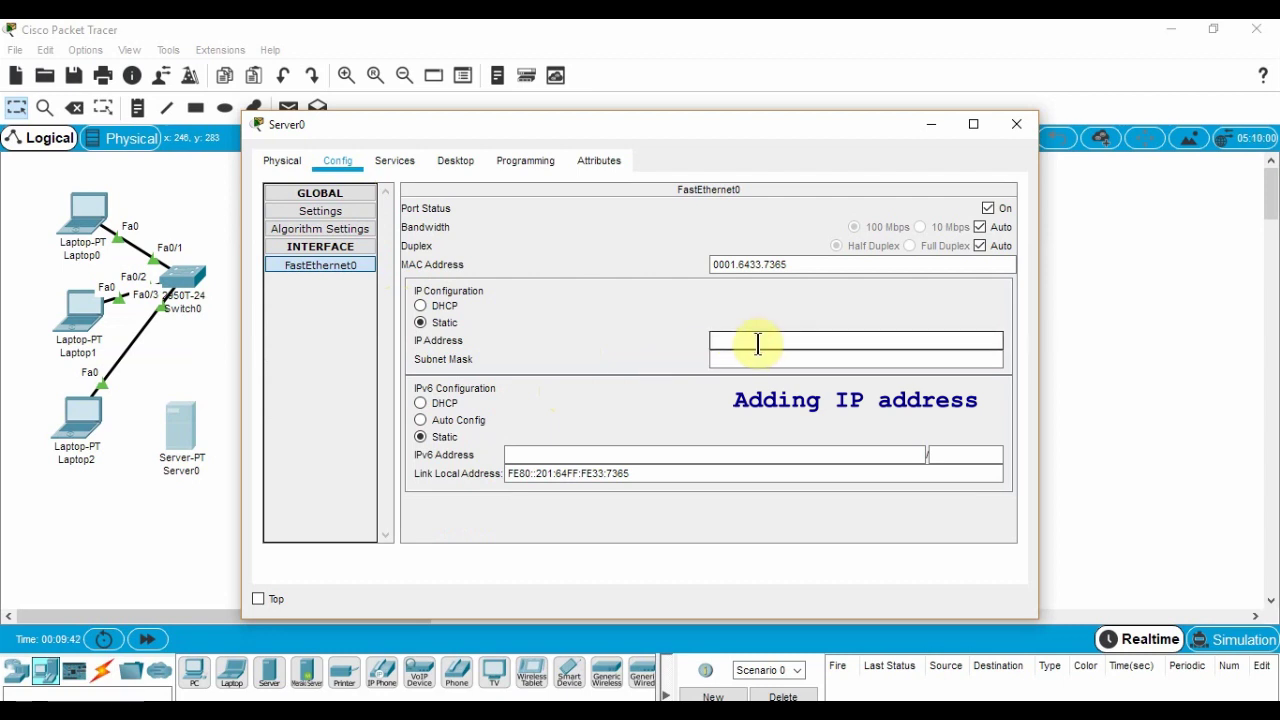
pyautogui.write('192.168.')
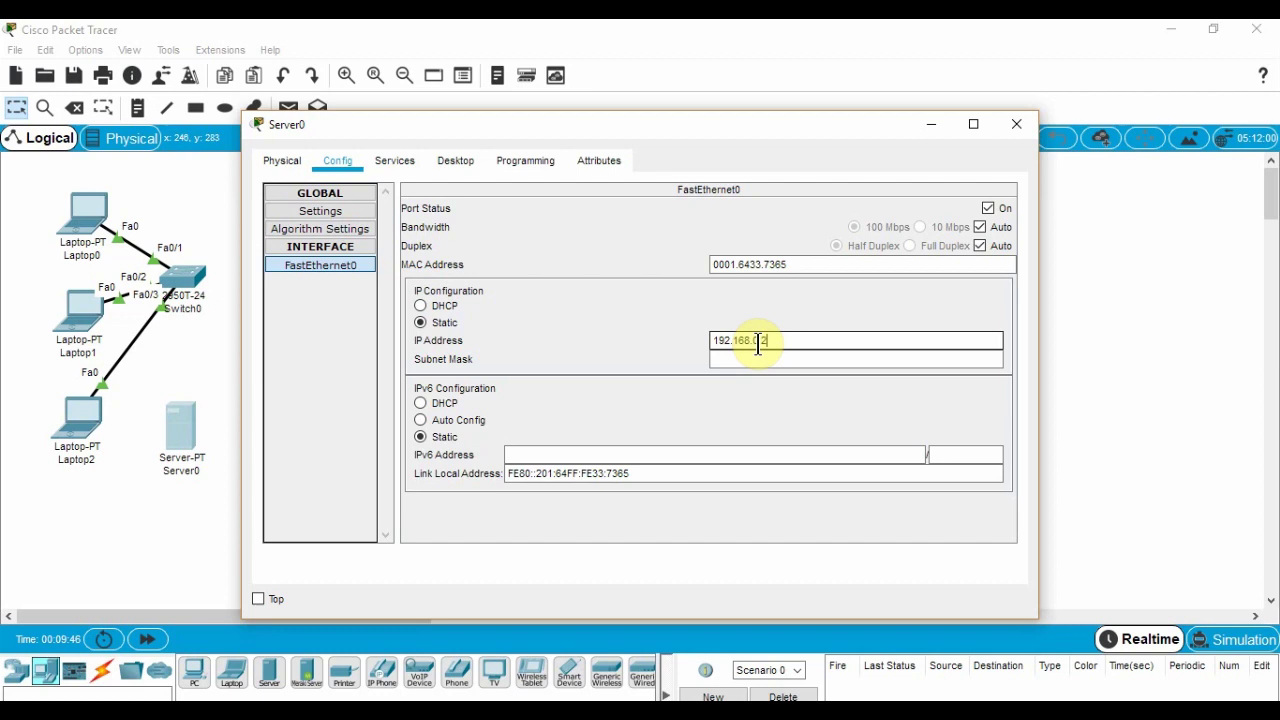
pyautogui.write('0.2')
pyautogui.click(755, 358)
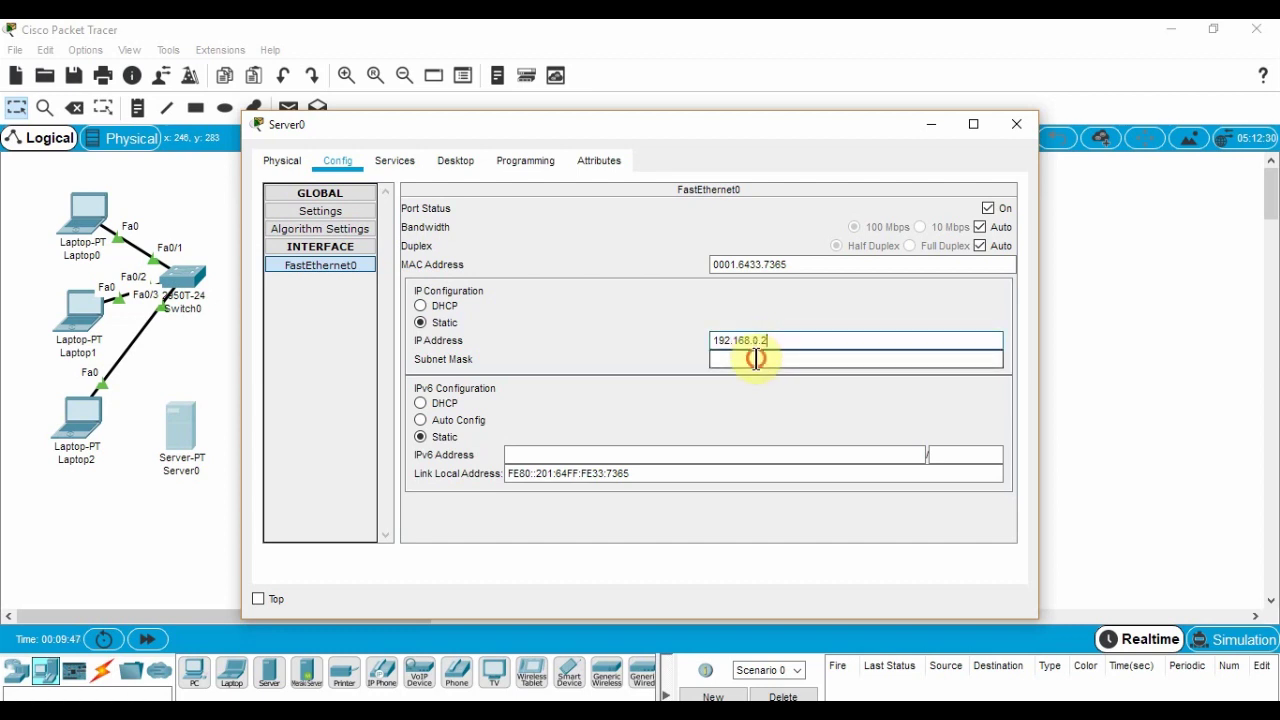
# Set Server0's default gateway to 192.168.0.1
pyautogui.click(357, 212)
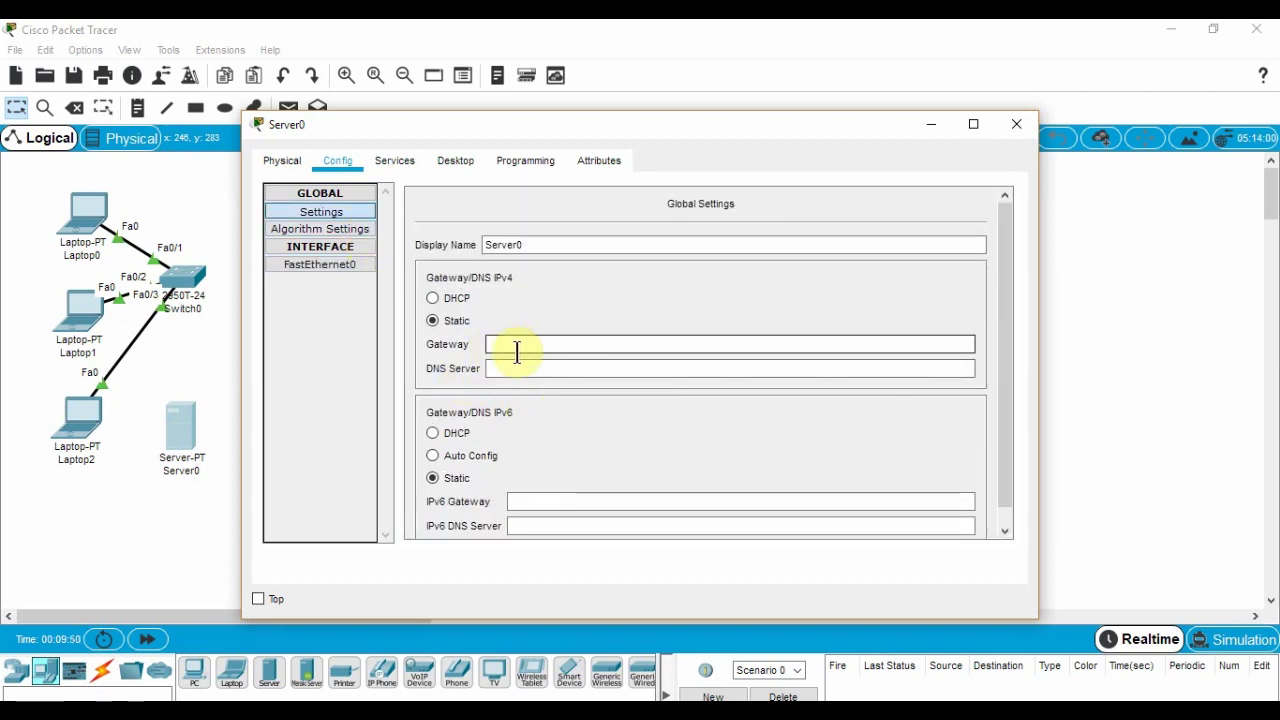
pyautogui.click(520, 347)
pyautogui.write('192.168.0.1')
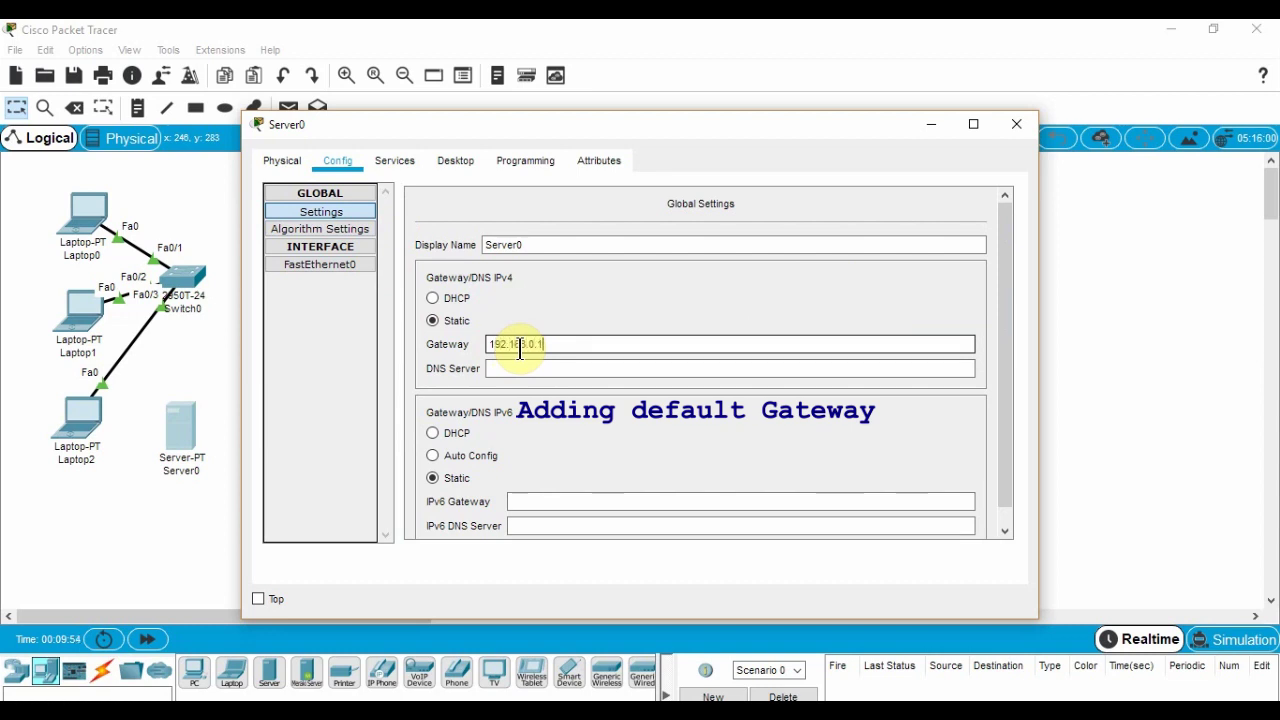
pyautogui.click(500, 367)
pyautogui.click(583, 343)
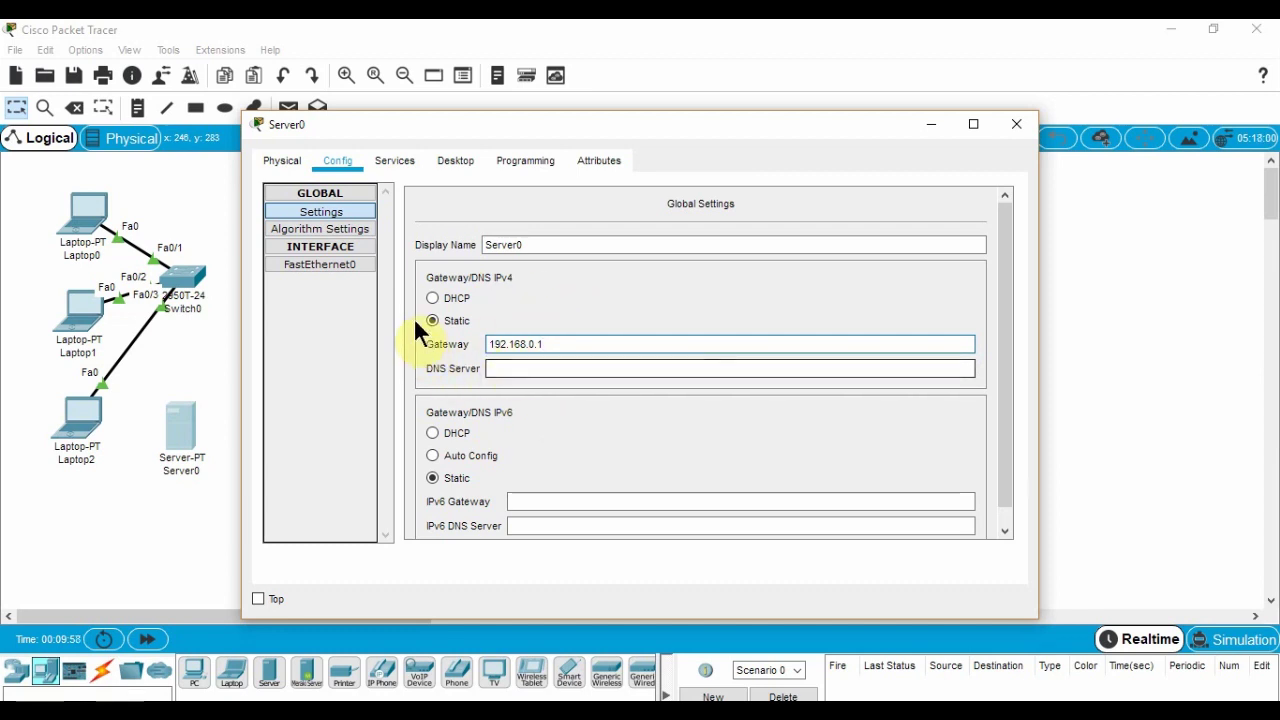
# Save Server0's DHCP serverPool with gateway 192.168.0.1, start 192.168.0.3, and turn DHCP on
pyautogui.click(397, 161)
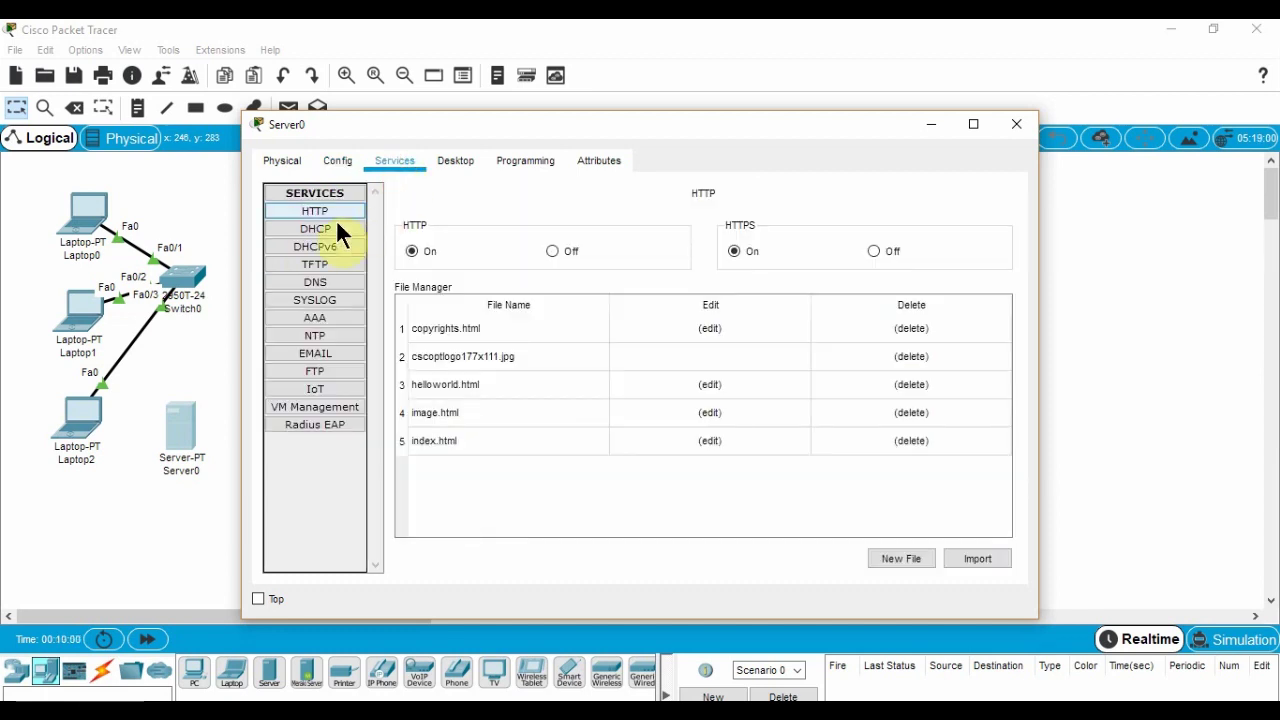
pyautogui.click(295, 230)
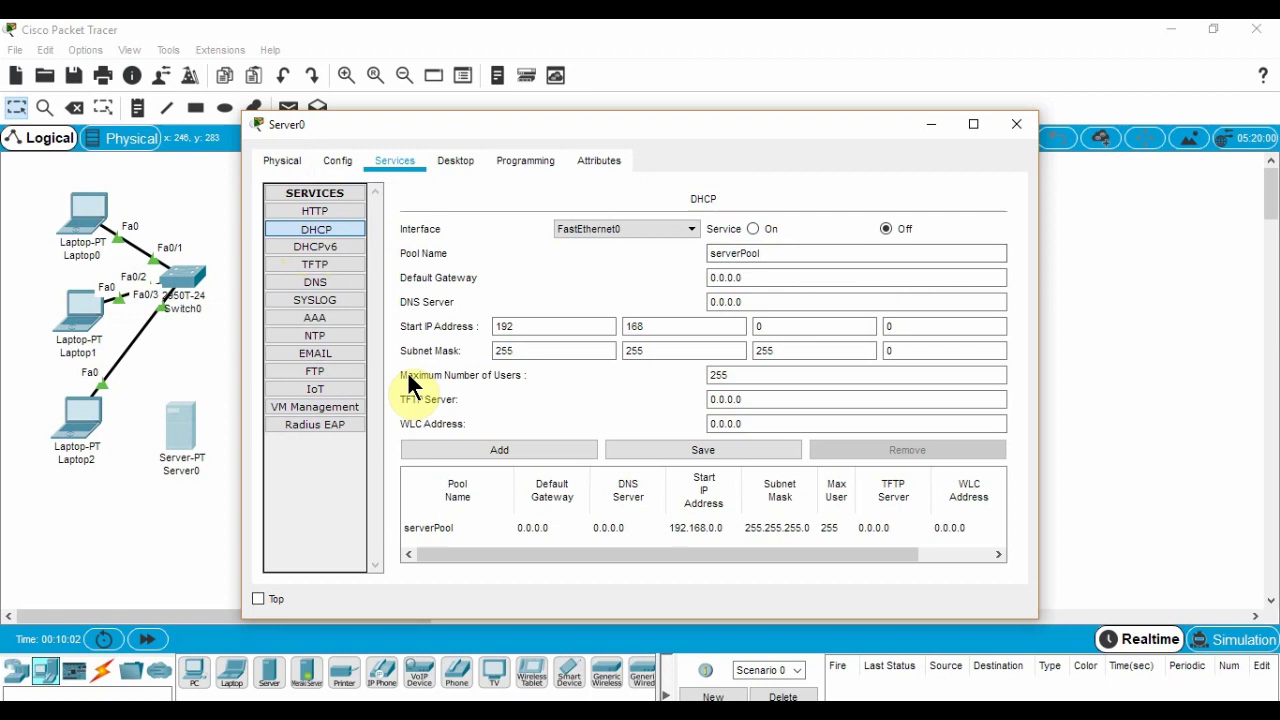
pyautogui.moveTo(766, 277); pyautogui.dragTo(577, 294)
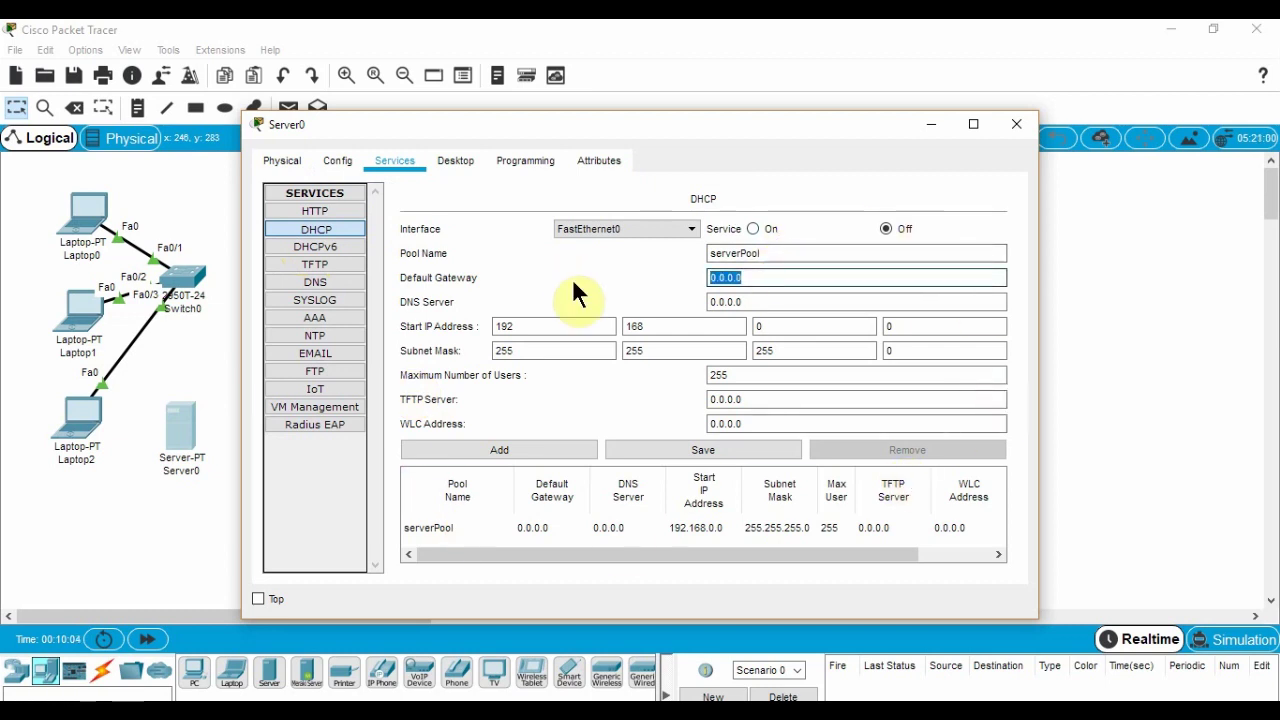
pyautogui.write('192.168')
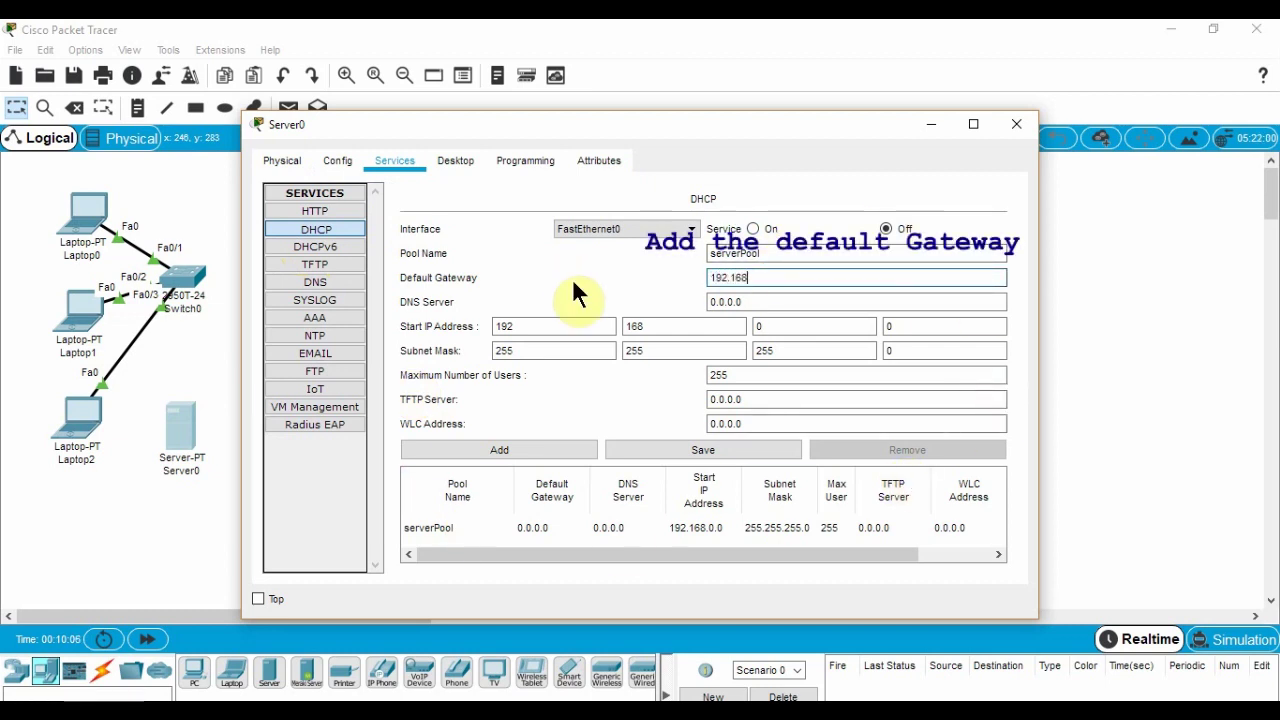
pyautogui.write('.0.1')
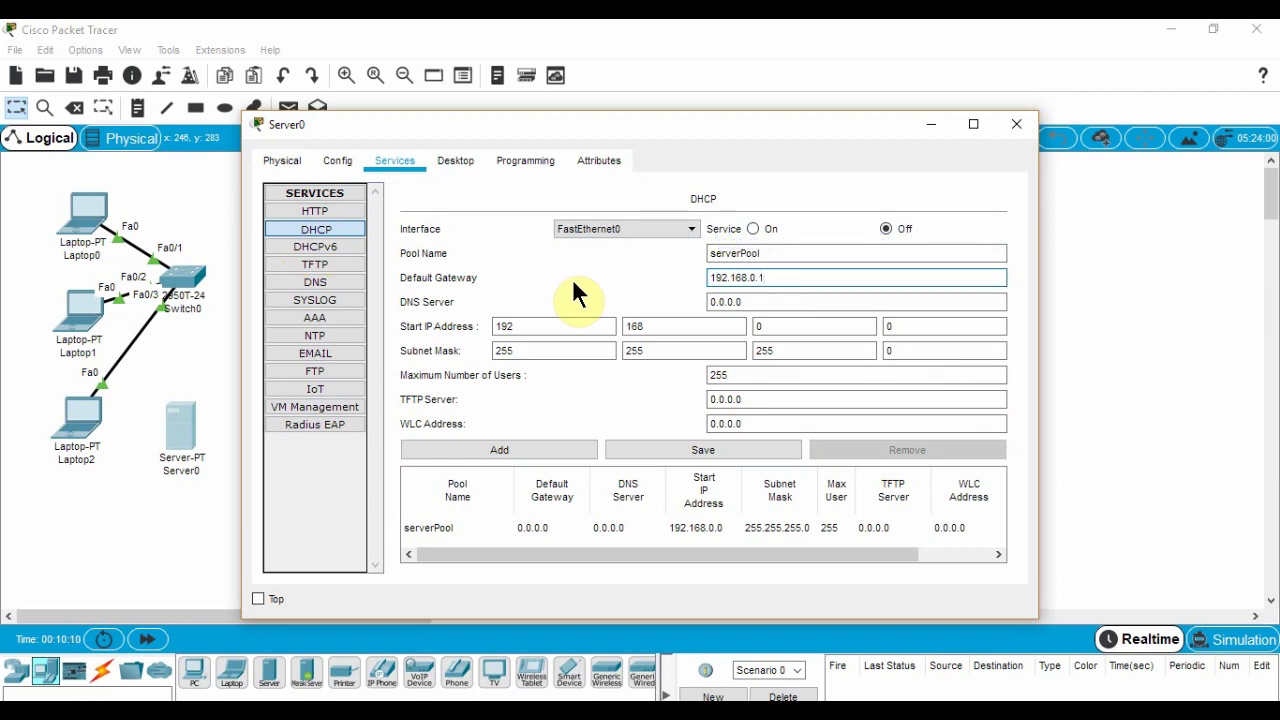
pyautogui.click(762, 303)
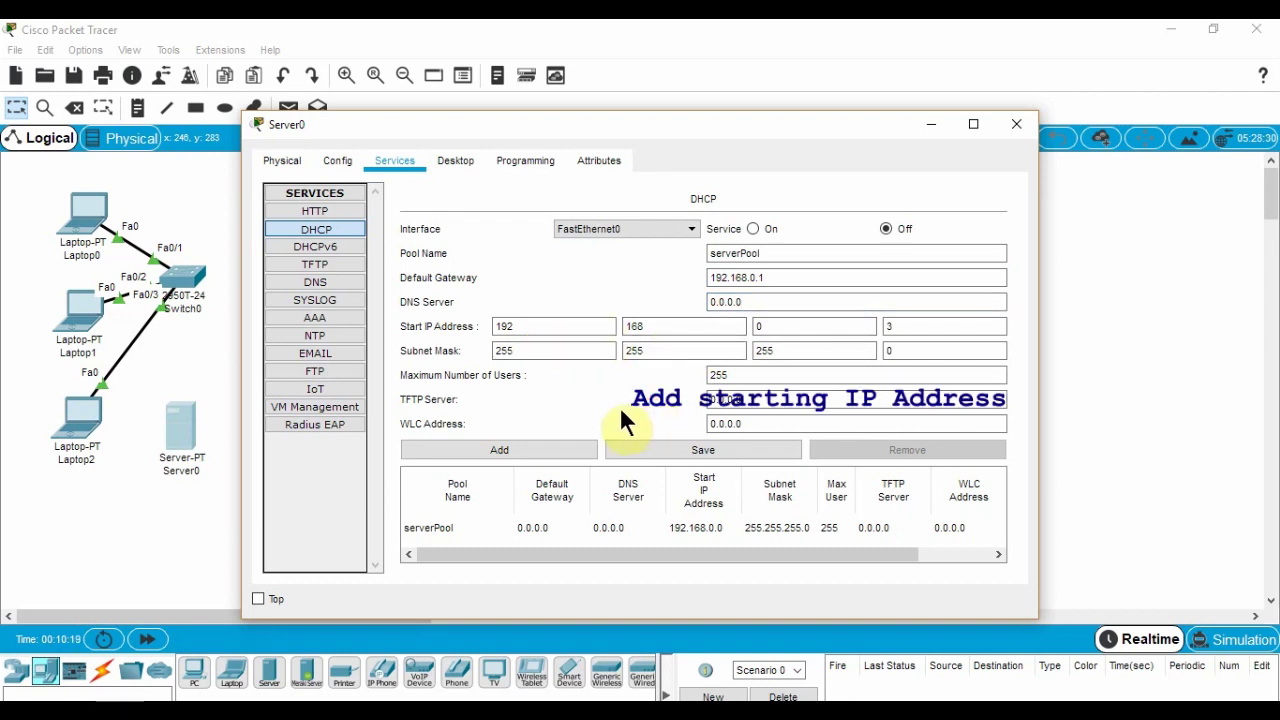
pyautogui.click(697, 447)
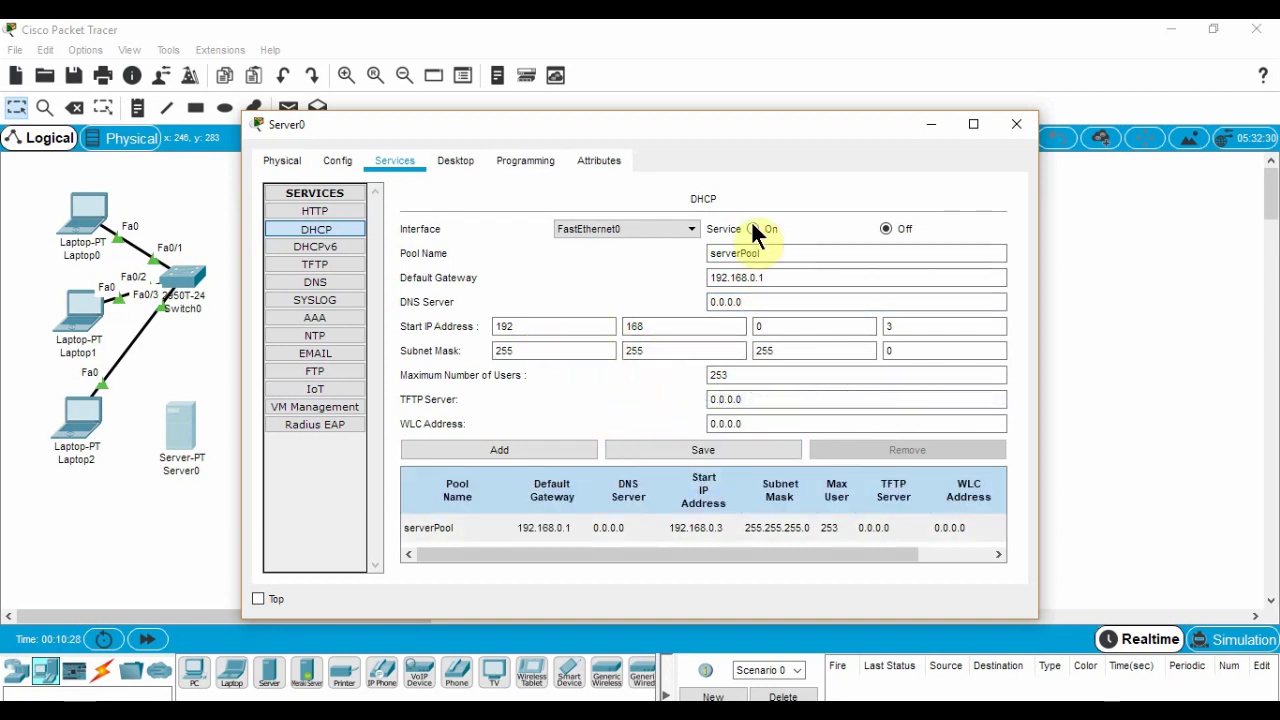
pyautogui.click(751, 229)
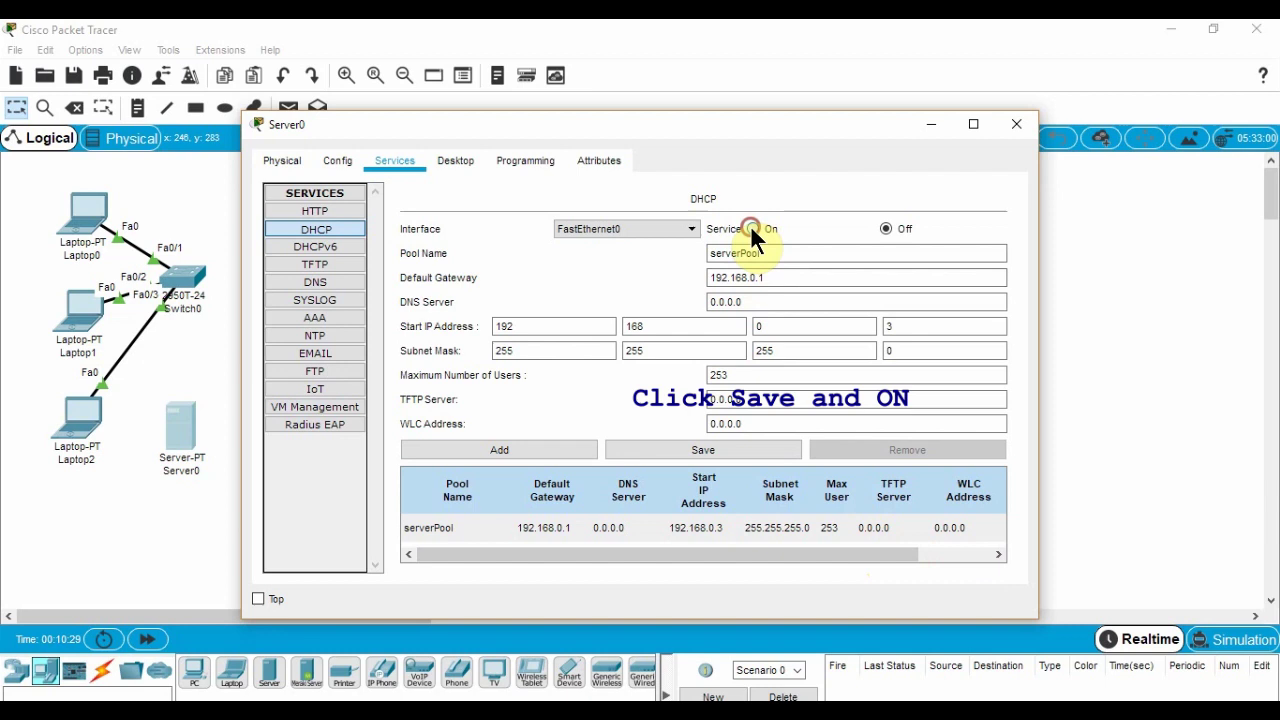
# Connect Server0 to Switch0 port Fa0/4 with an automatic cable
pyautogui.click(1020, 128)
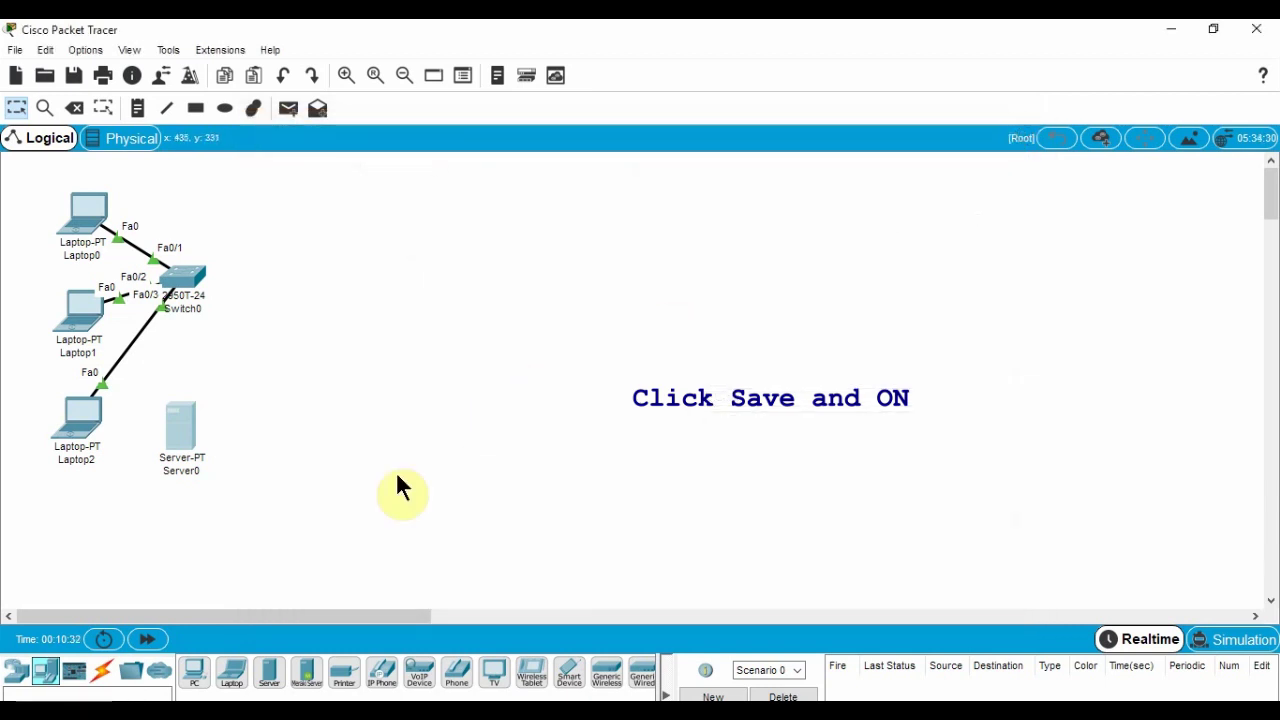
pyautogui.click(95, 676)
pyautogui.click(194, 672)
pyautogui.click(180, 423)
pyautogui.click(180, 302)
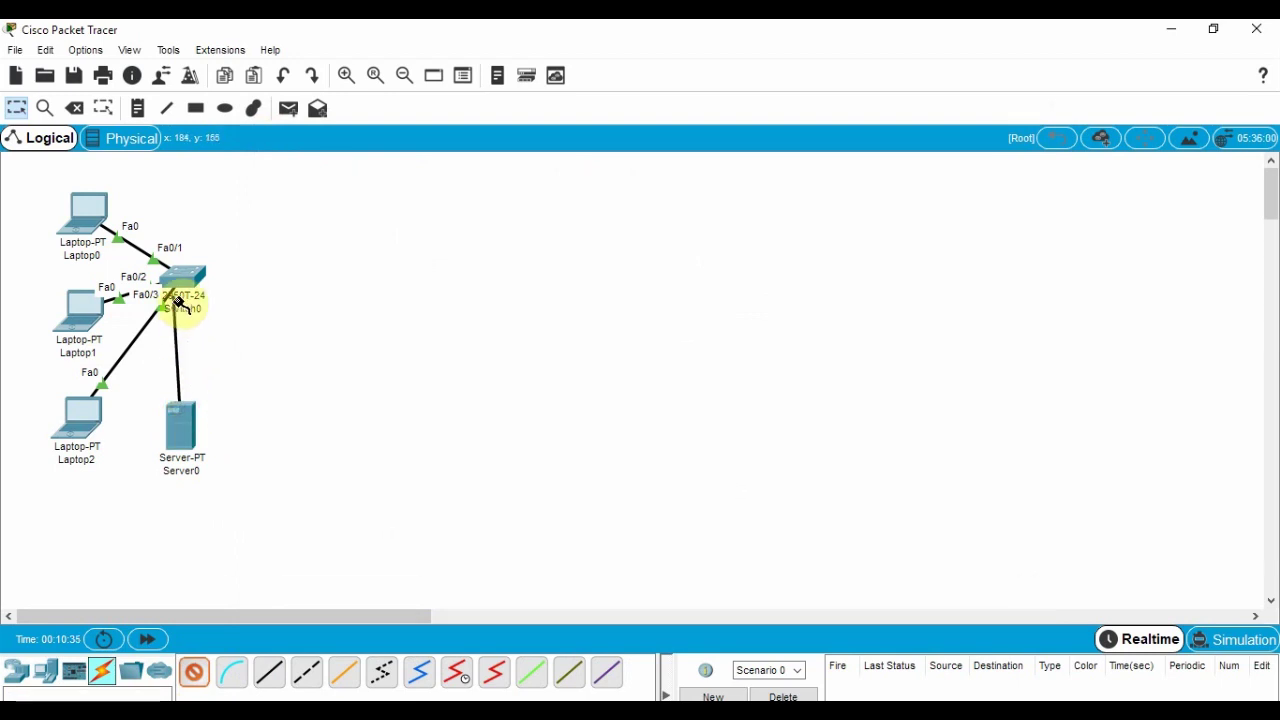
pyautogui.click(100, 214)
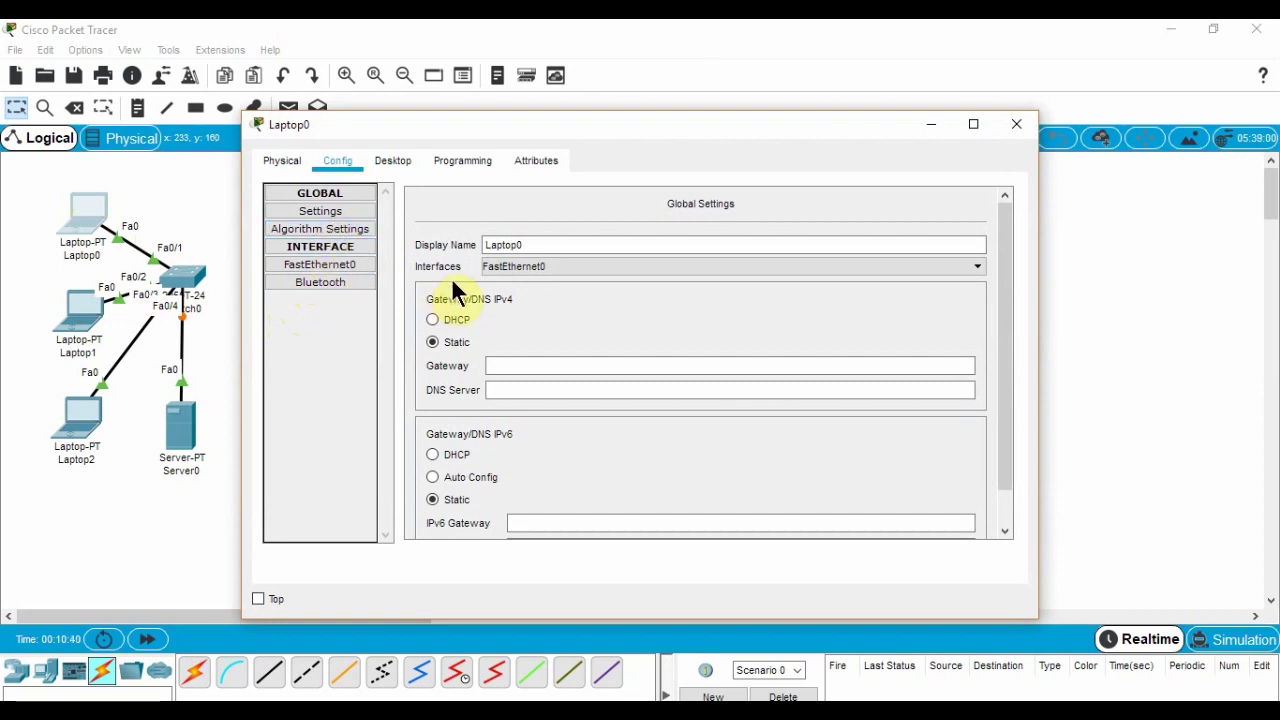
# Switch Laptop0 and Laptop1 to DHCP and confirm their FastEthernet0 addresses
pyautogui.click(450, 319)
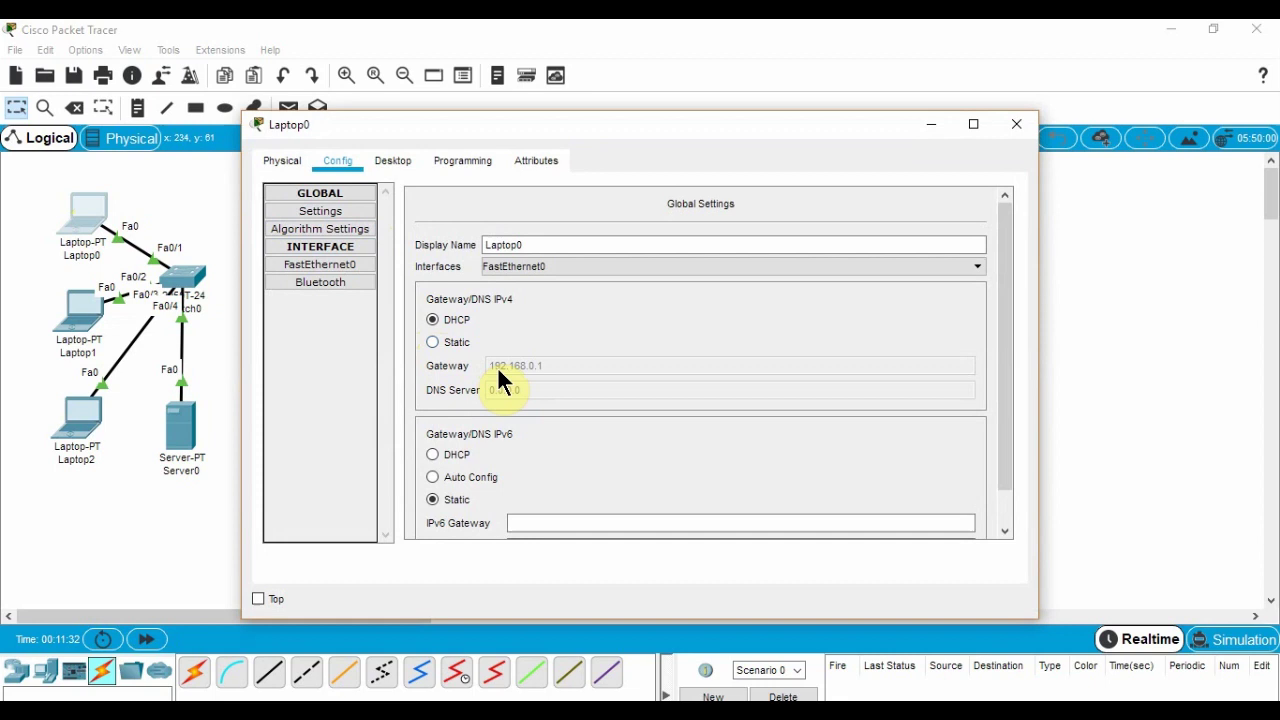
pyautogui.click(300, 263)
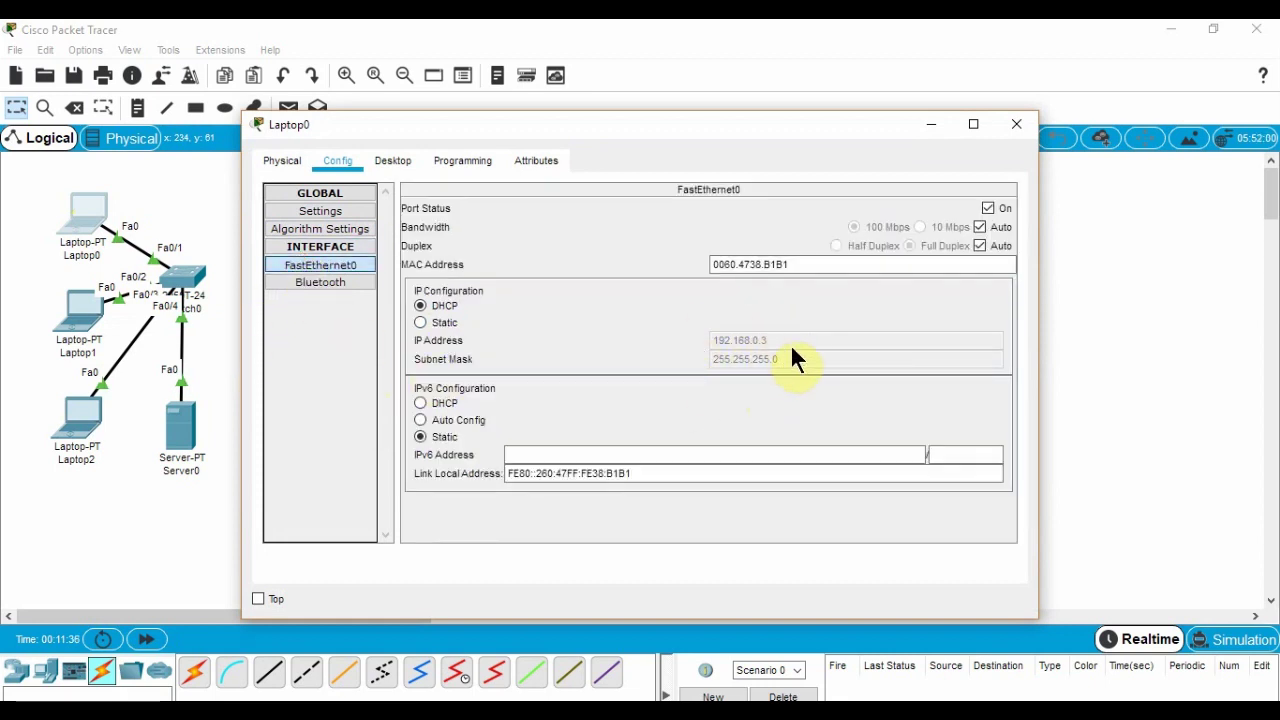
pyautogui.click(1016, 124)
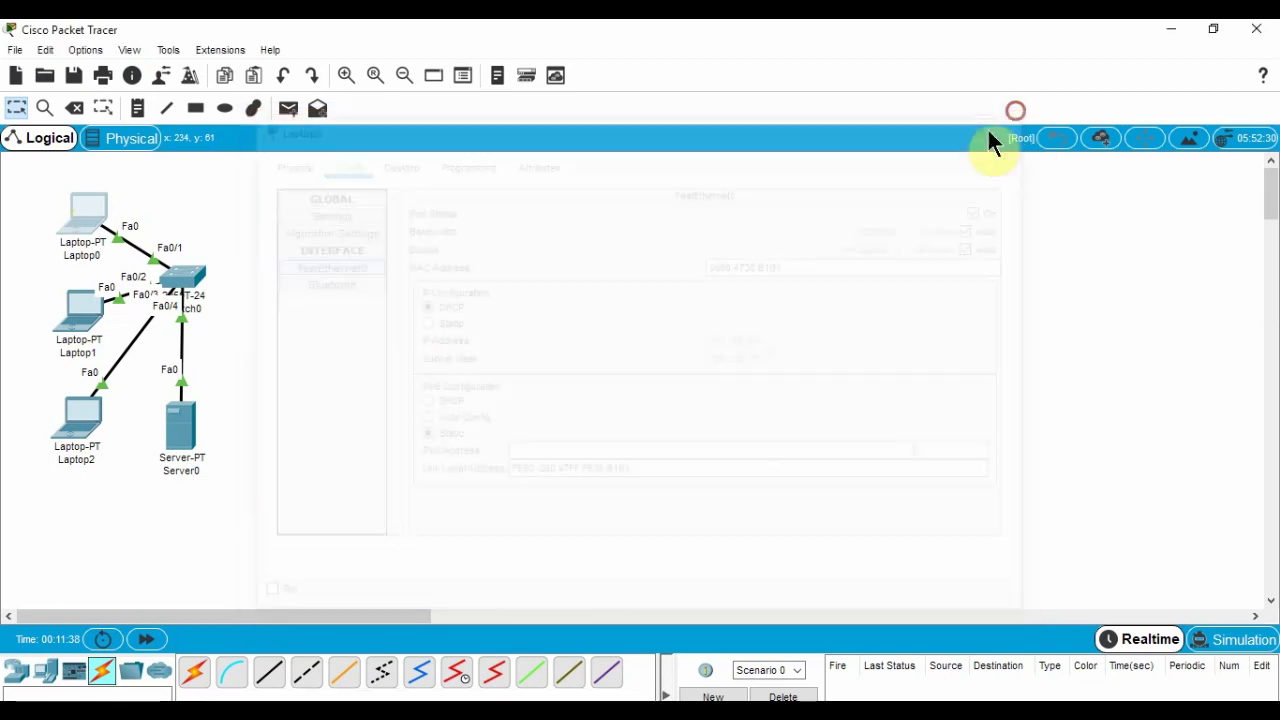
pyautogui.click(50, 343)
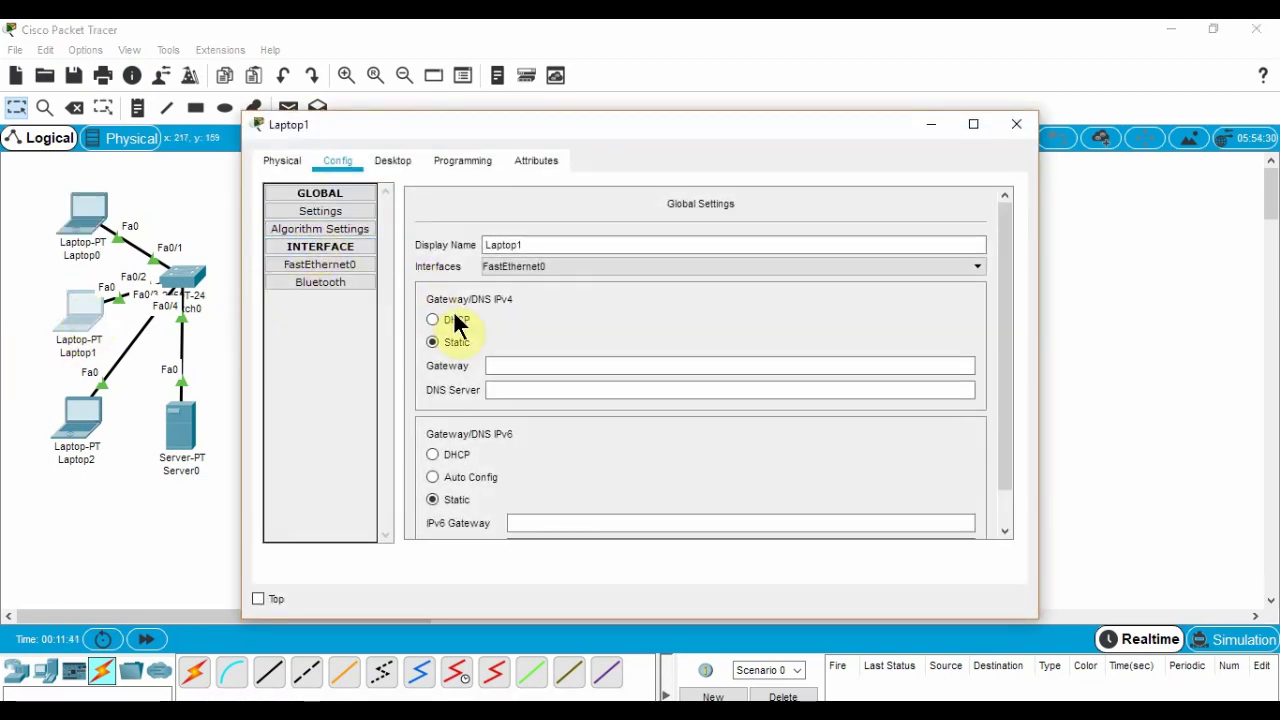
pyautogui.click(455, 318)
pyautogui.click(336, 263)
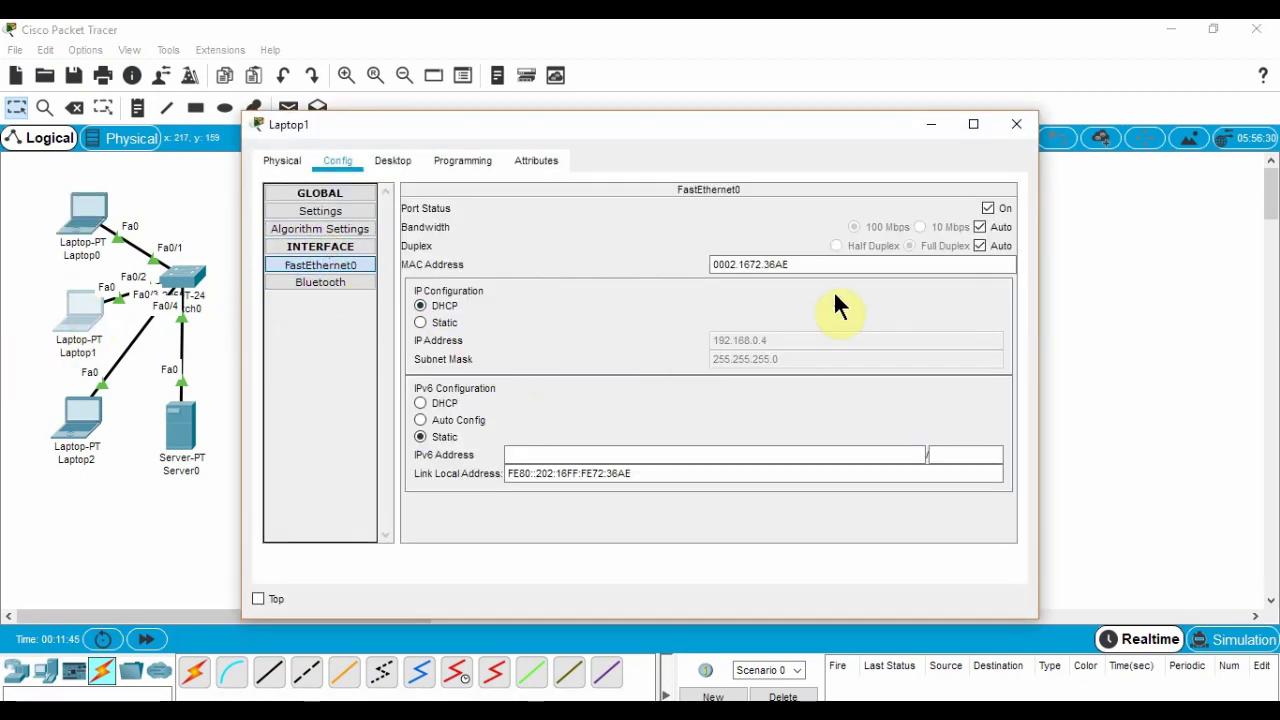
pyautogui.click(1016, 124)
# Switch Laptop2 to DHCP, confirm 192.168.0.5, and nudge Server0 slightly
pyautogui.click(84, 420)
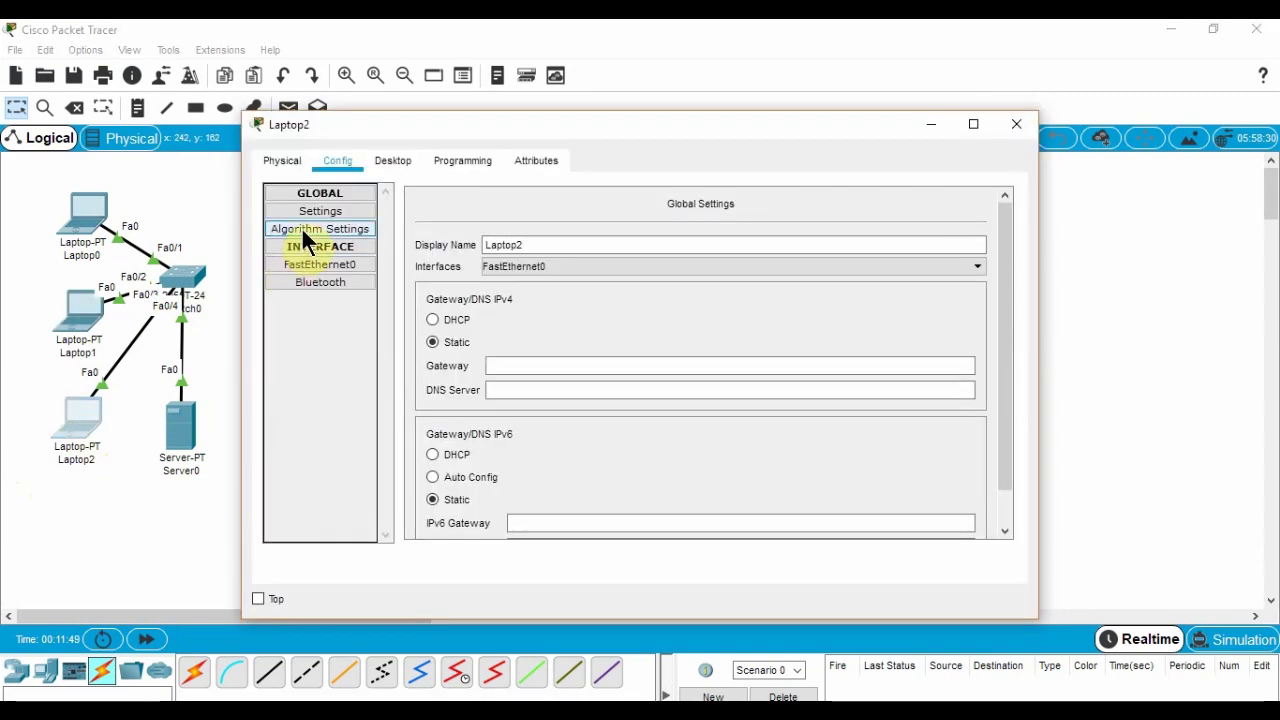
pyautogui.click(309, 211)
pyautogui.click(433, 318)
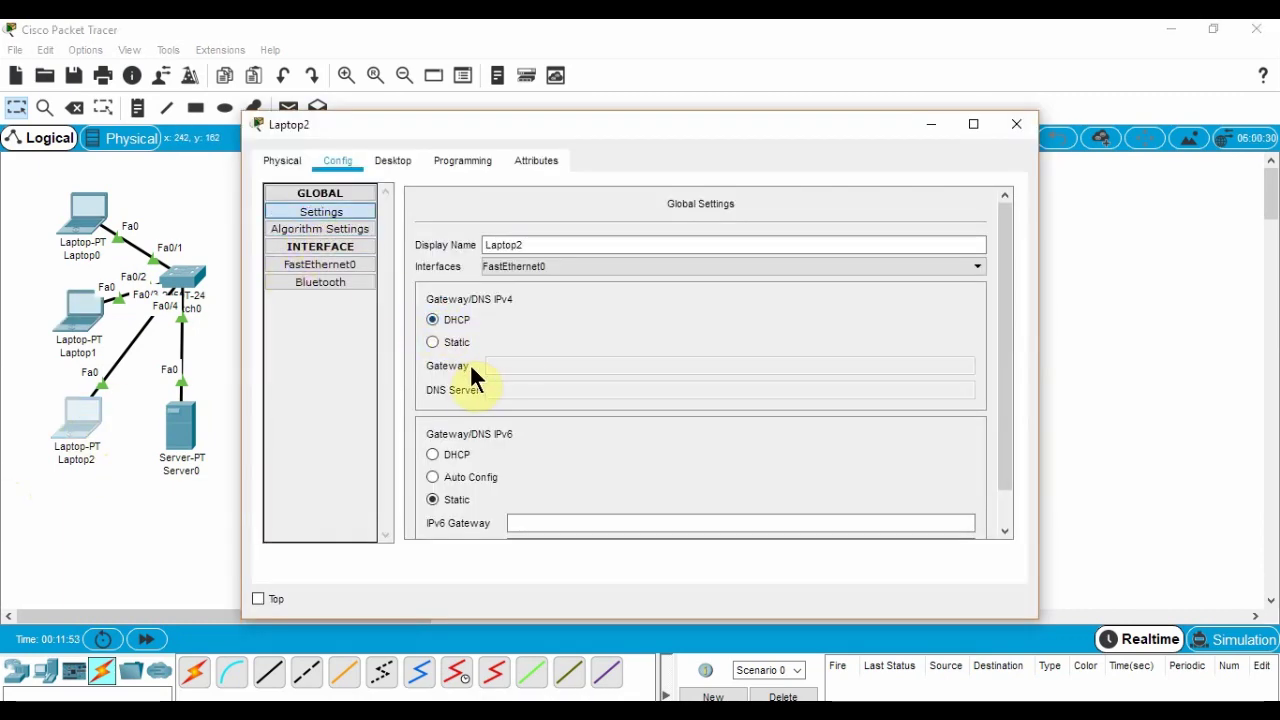
pyautogui.click(322, 264)
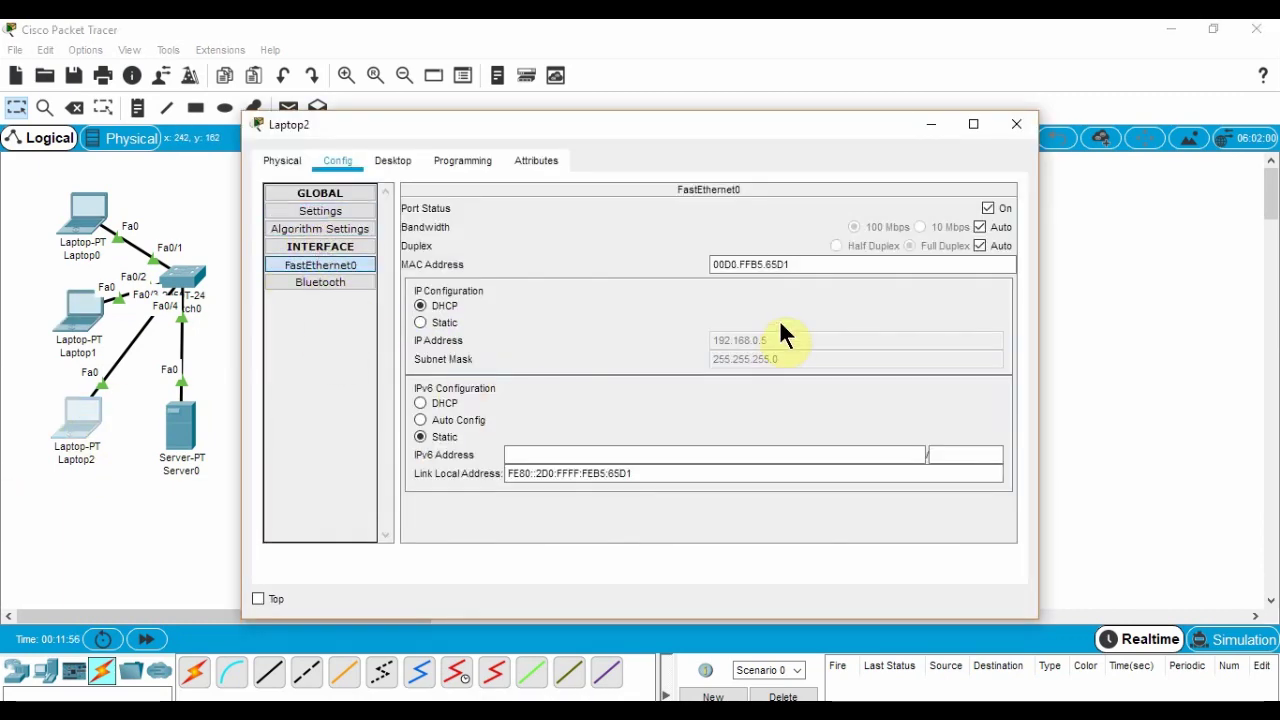
pyautogui.click(1017, 124)
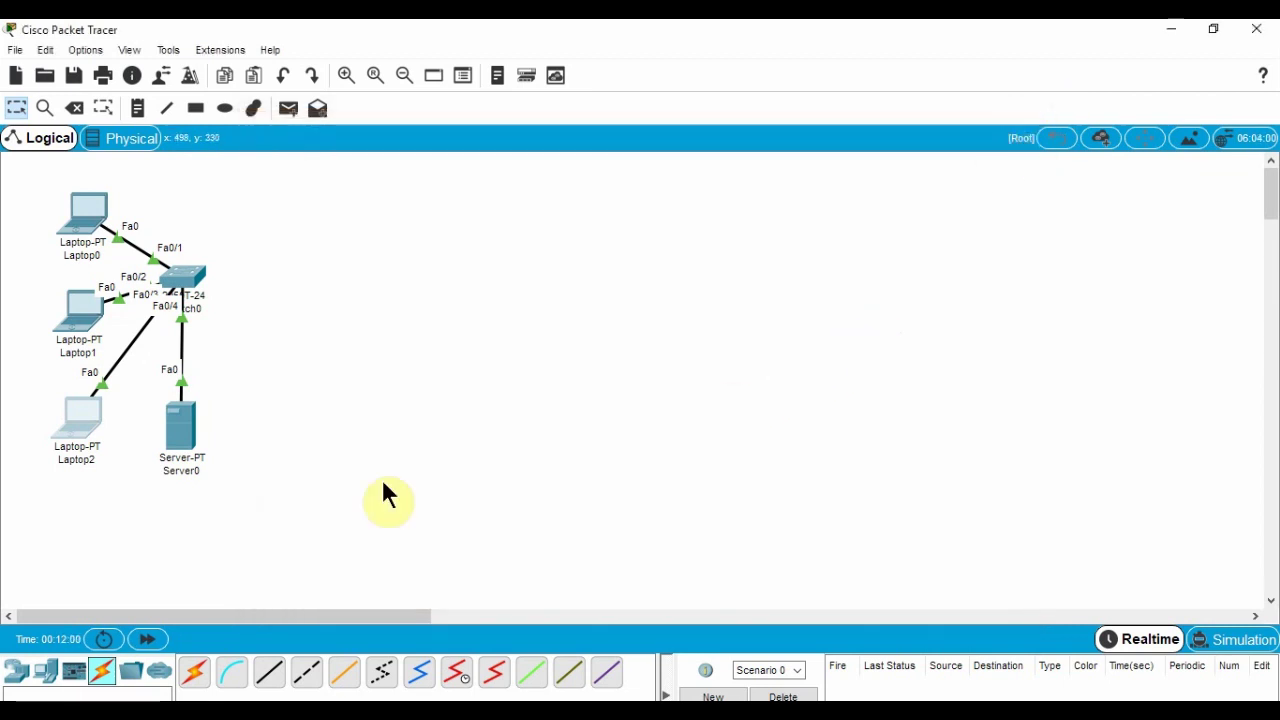
pyautogui.moveTo(191, 437); pyautogui.dragTo(197, 427)
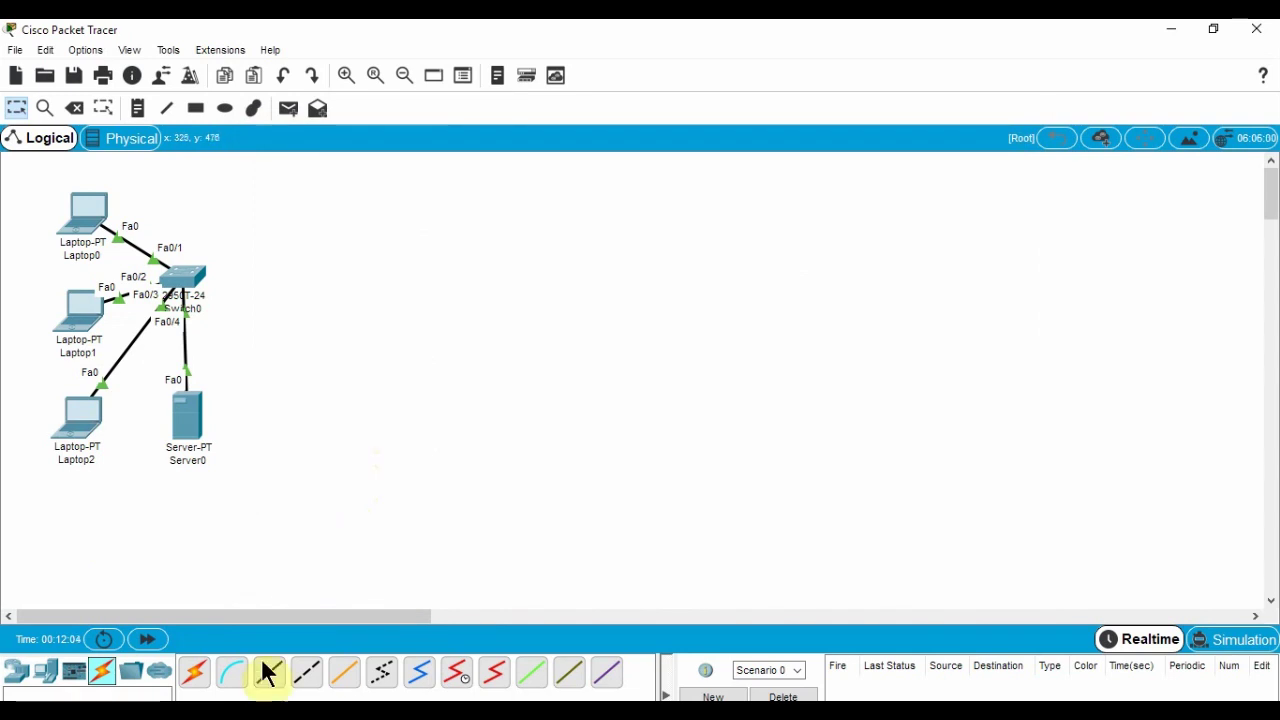
# Place a 2621XM router, Router0, to the right of Switch0
pyautogui.click(44, 680)
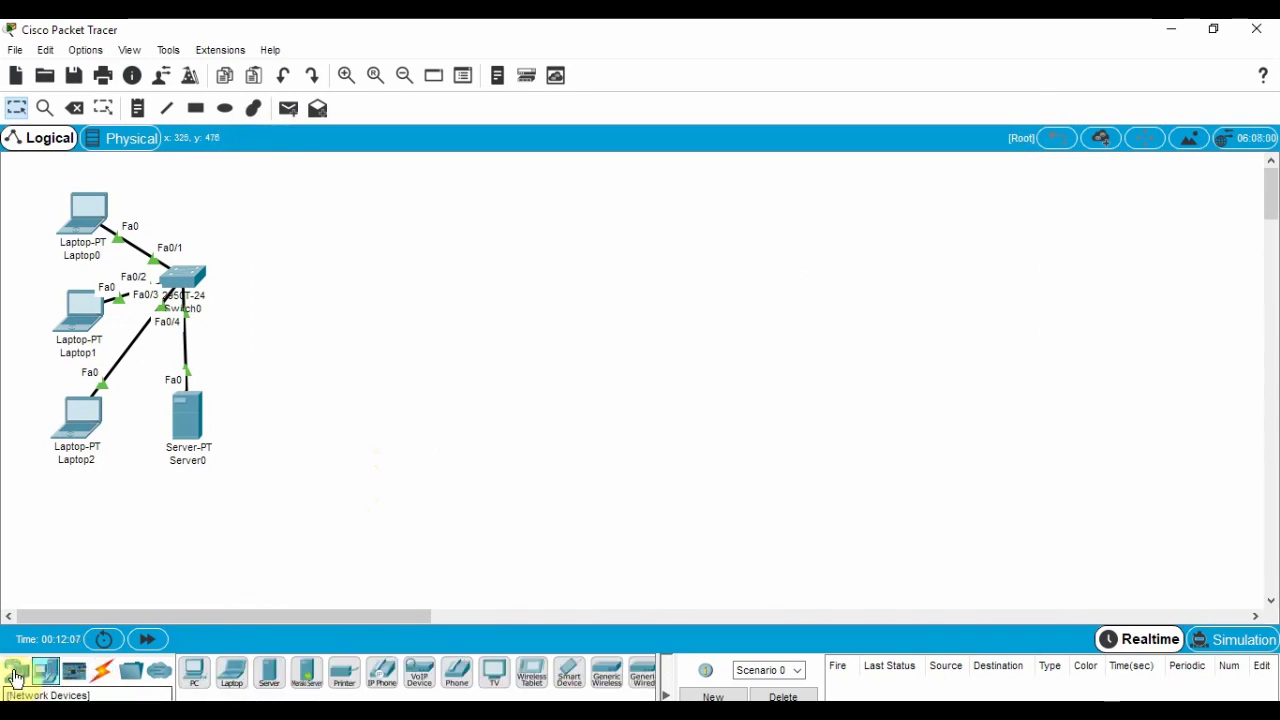
pyautogui.click(16, 678)
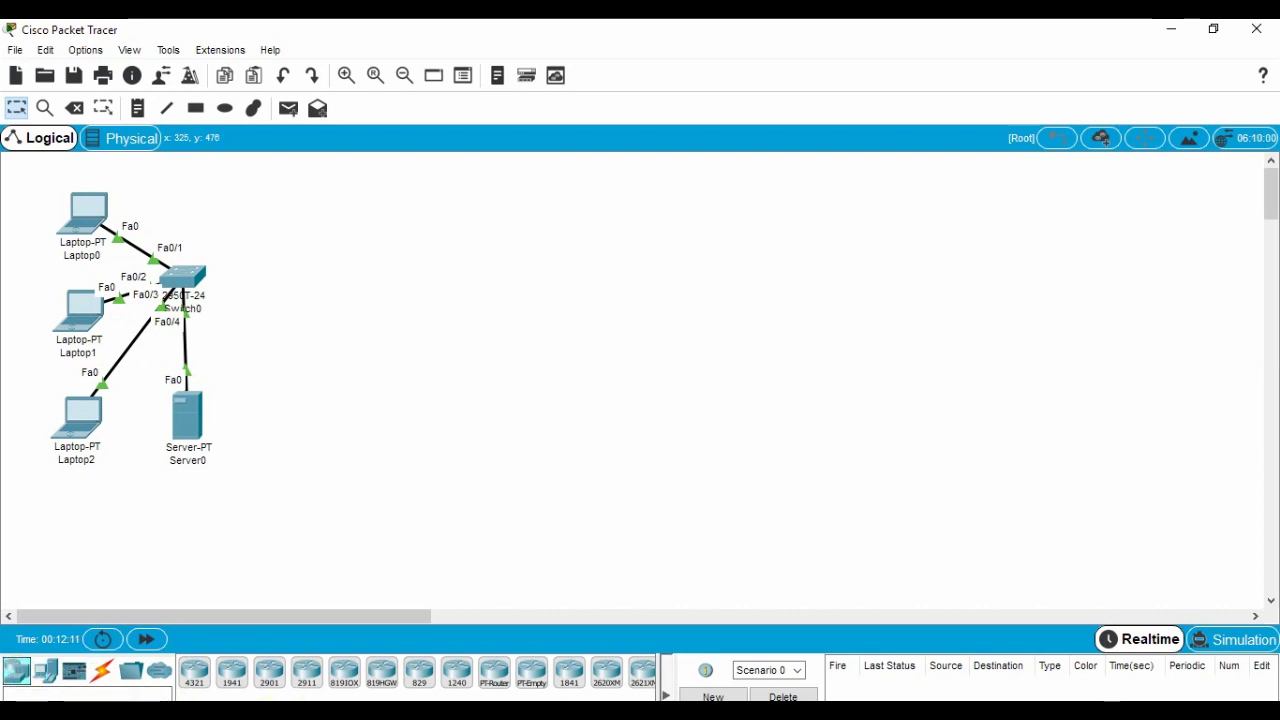
pyautogui.click(289, 700)
pyautogui.click(204, 700)
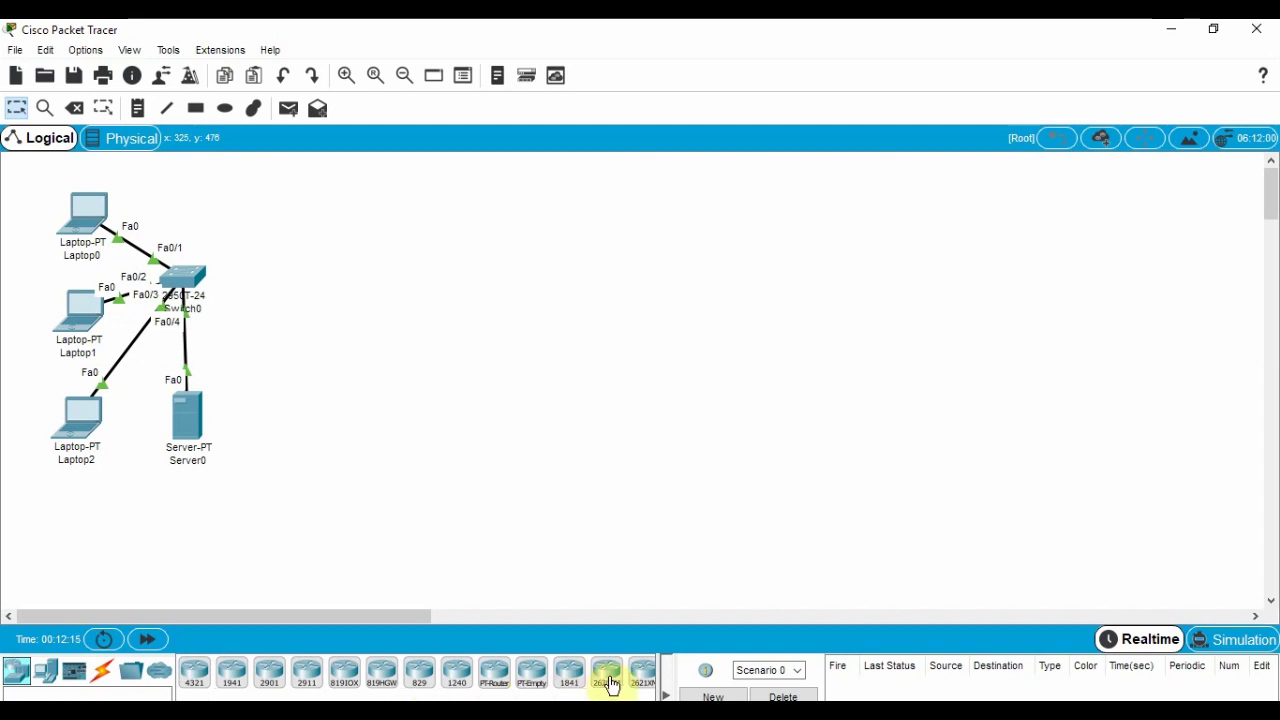
pyautogui.click(641, 665)
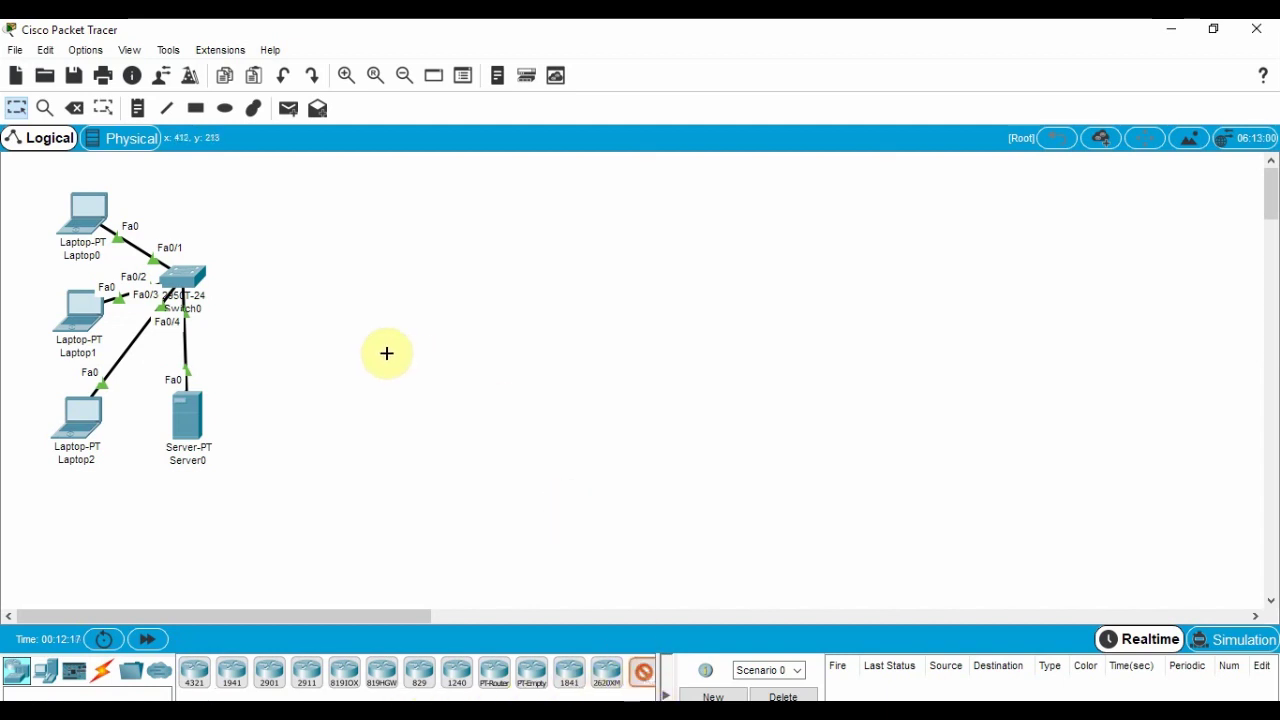
pyautogui.click(324, 280)
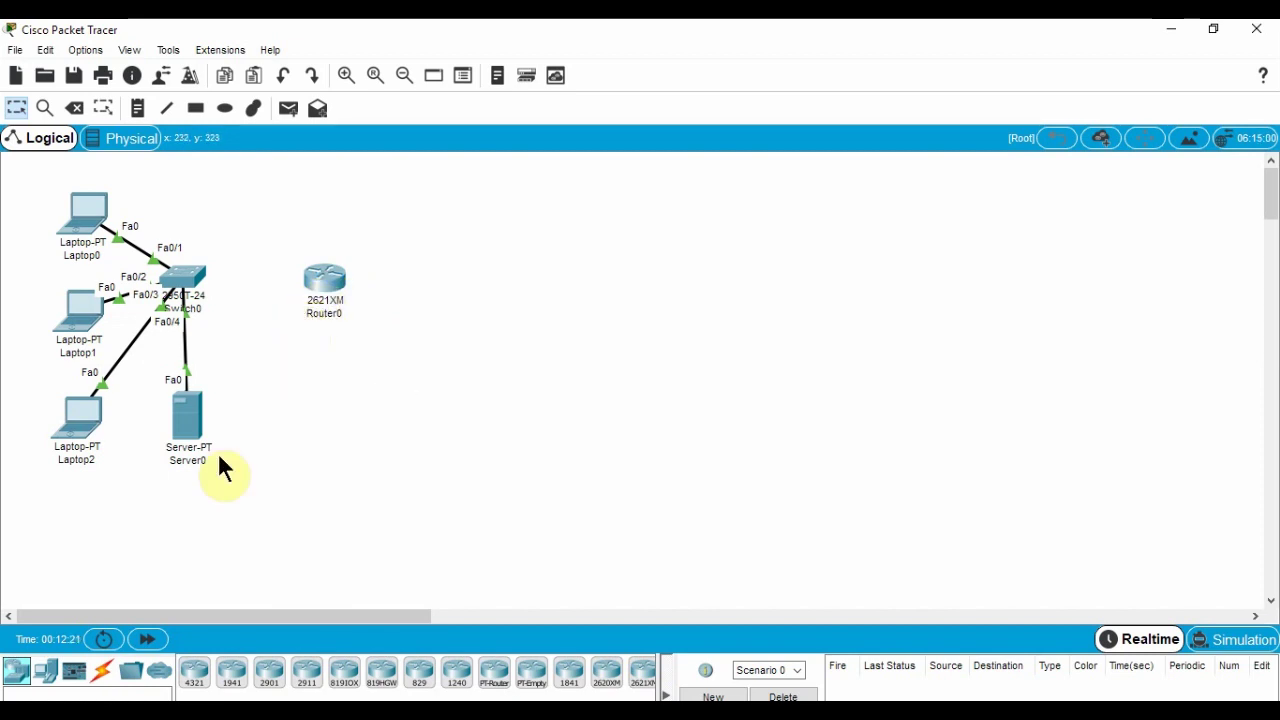
# Link Switch0 to Router0 with an automatic cable (Fa0/5 to Fa0/0)
pyautogui.click(108, 671)
pyautogui.click(194, 672)
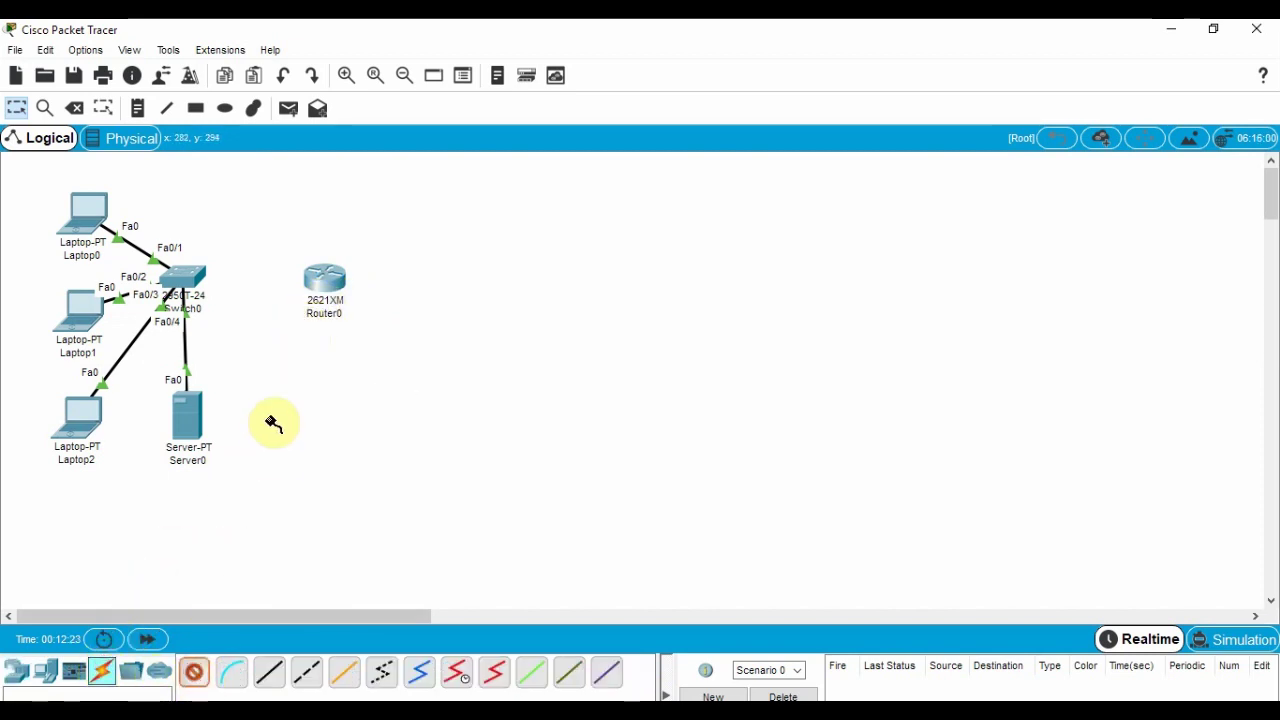
pyautogui.click(200, 278)
pyautogui.click(325, 280)
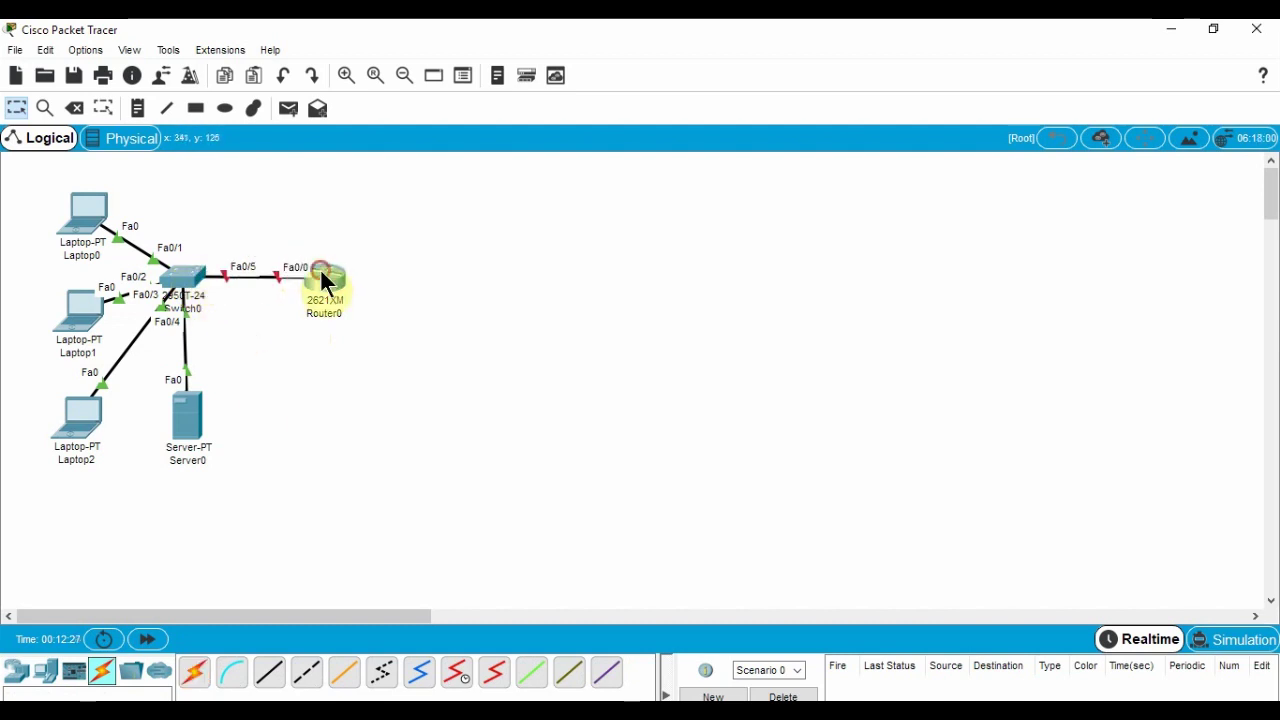
# Install the NM-8A/S 8-port serial module in Router0's empty slot and zoom in to verify
pyautogui.click(330, 278)
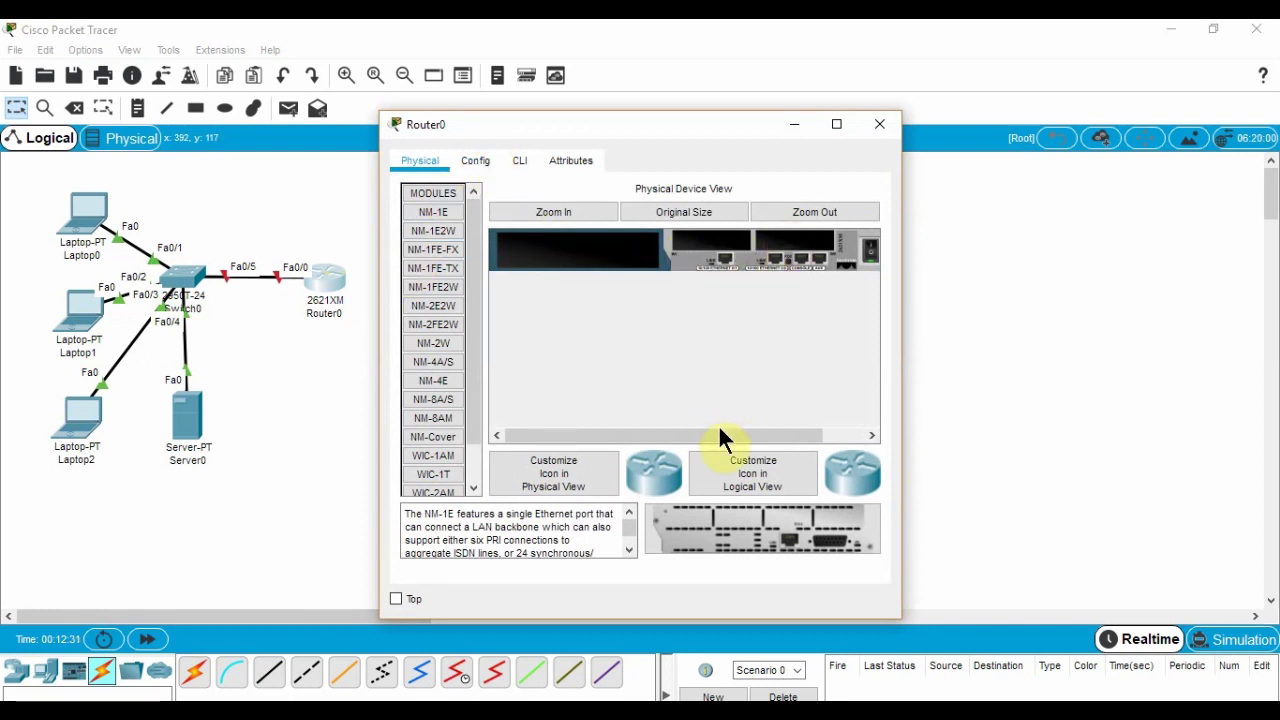
pyautogui.moveTo(722, 437); pyautogui.dragTo(806, 420)
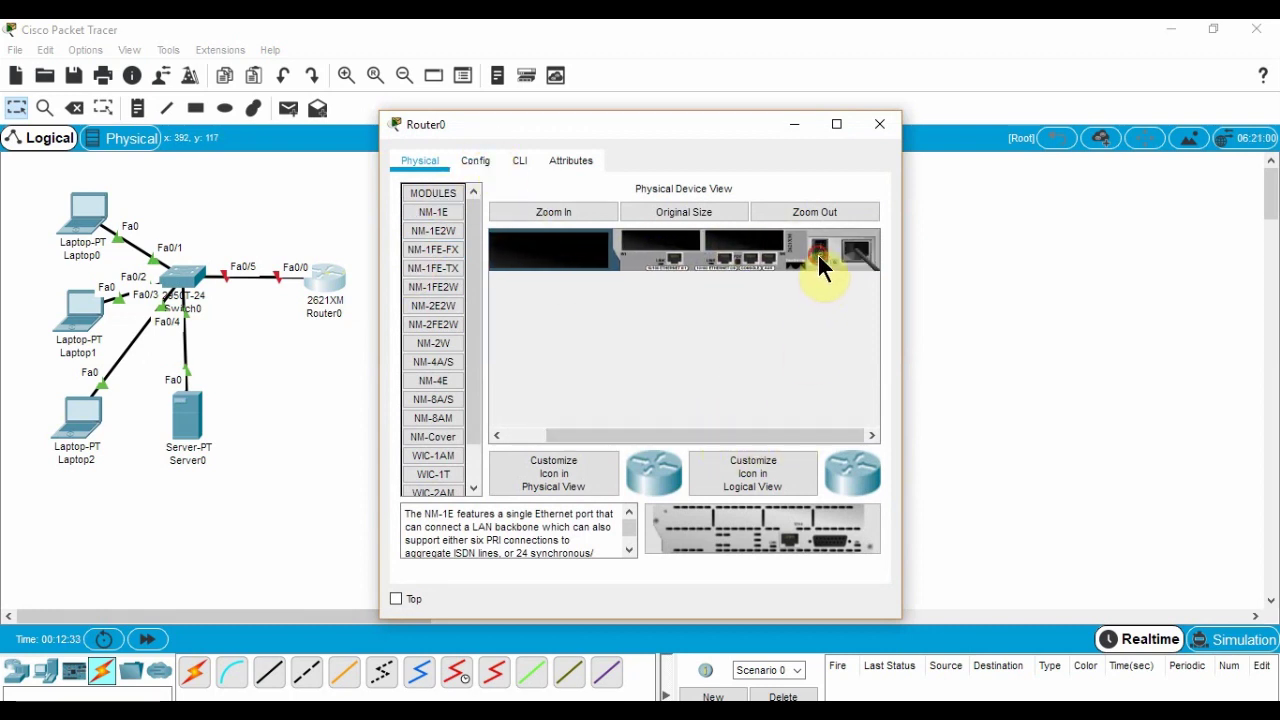
pyautogui.moveTo(676, 438); pyautogui.dragTo(613, 443)
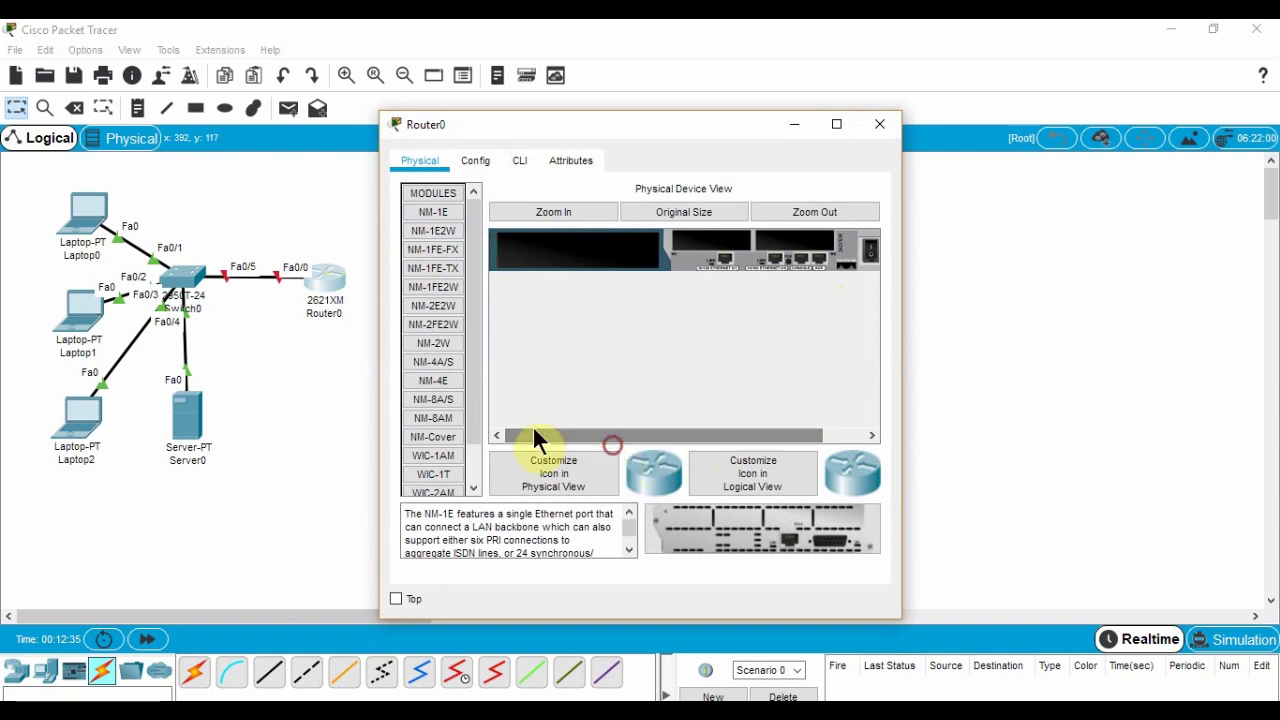
pyautogui.click(447, 364)
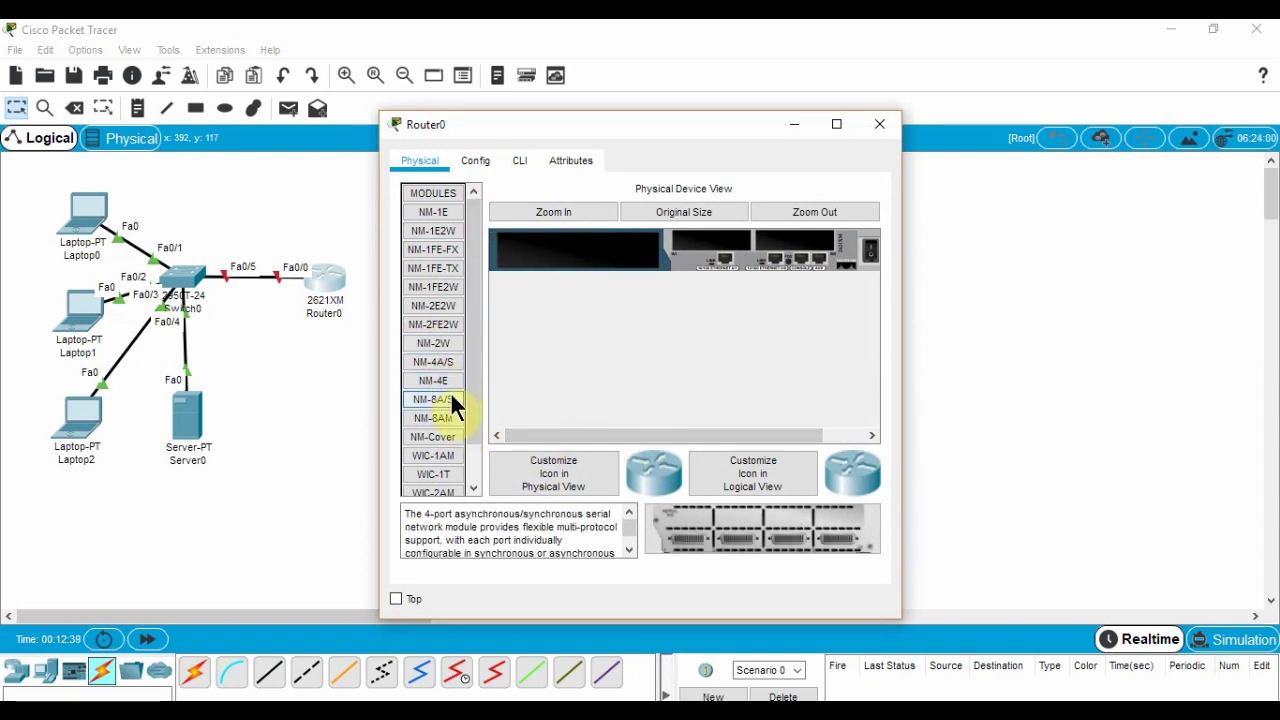
pyautogui.click(450, 400)
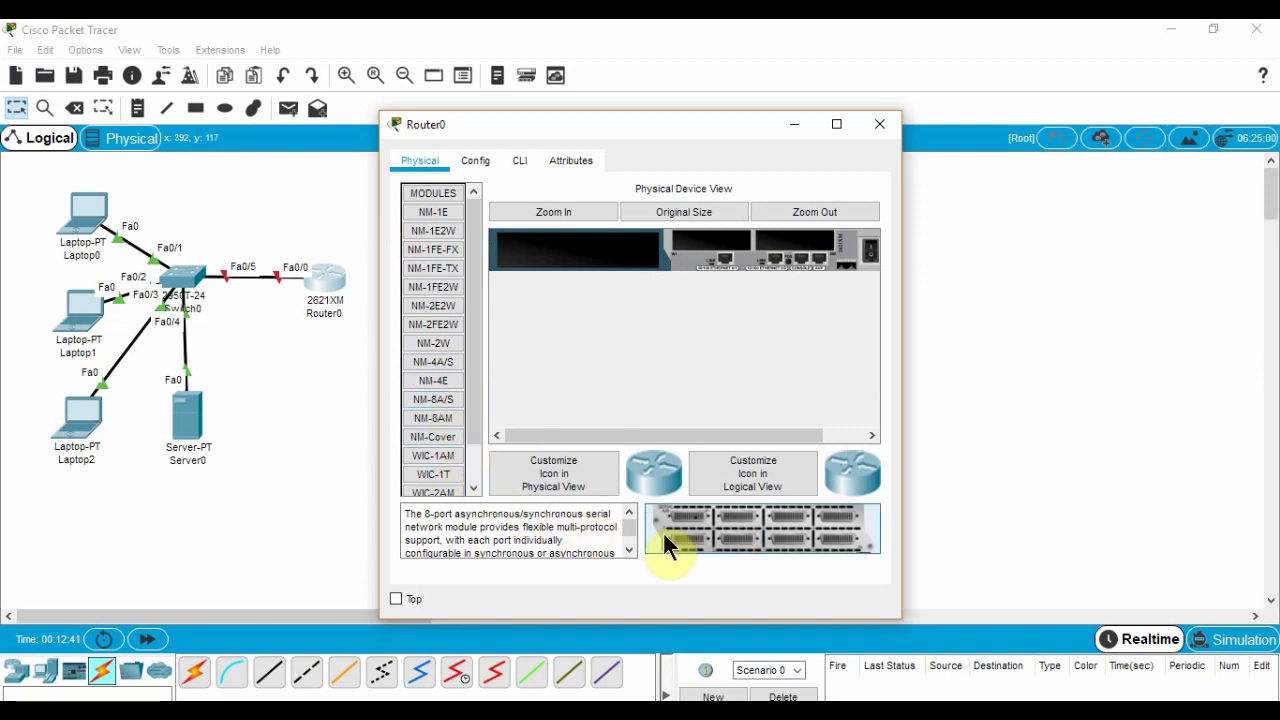
pyautogui.moveTo(758, 520); pyautogui.dragTo(606, 252)
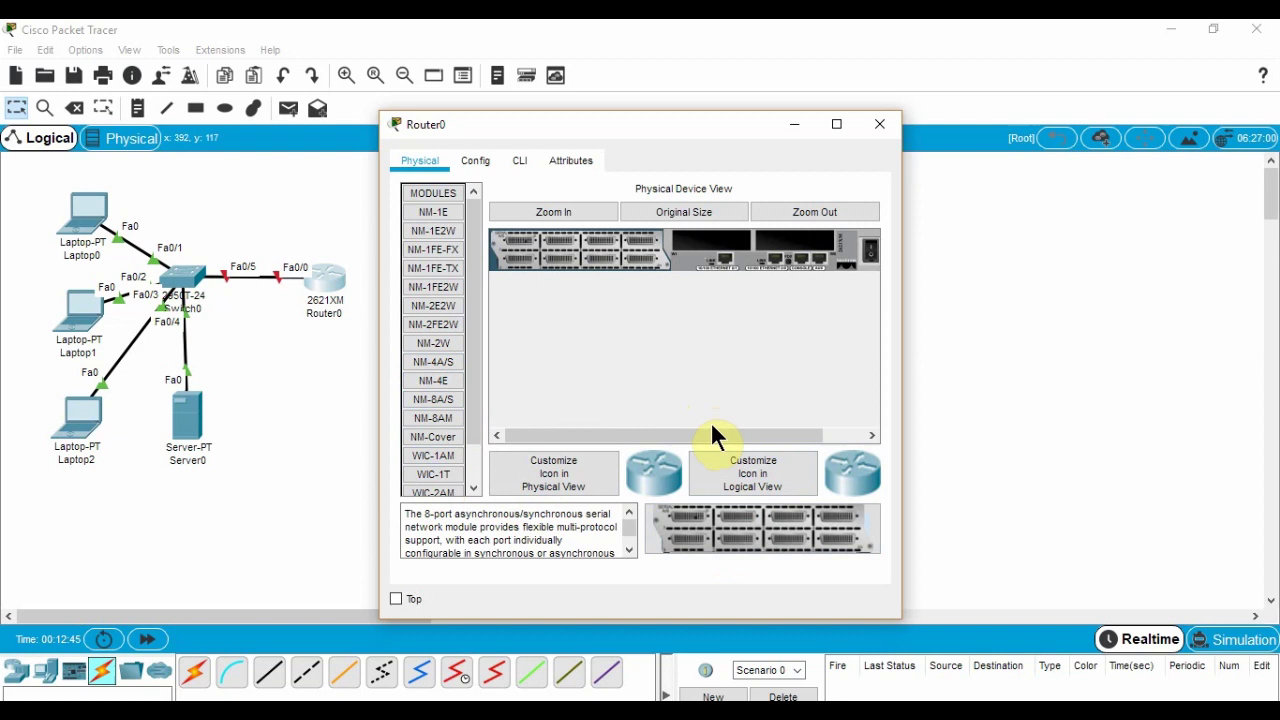
pyautogui.moveTo(711, 436); pyautogui.dragTo(820, 432)
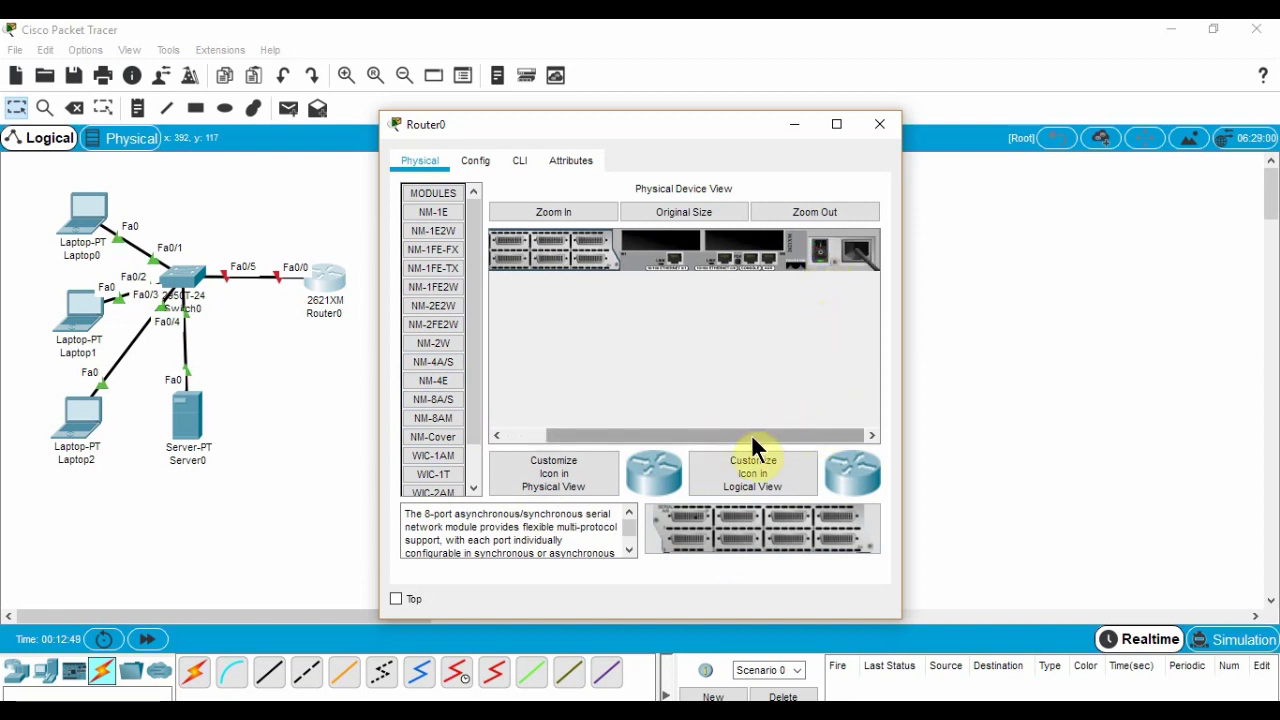
pyautogui.moveTo(751, 436); pyautogui.dragTo(636, 438)
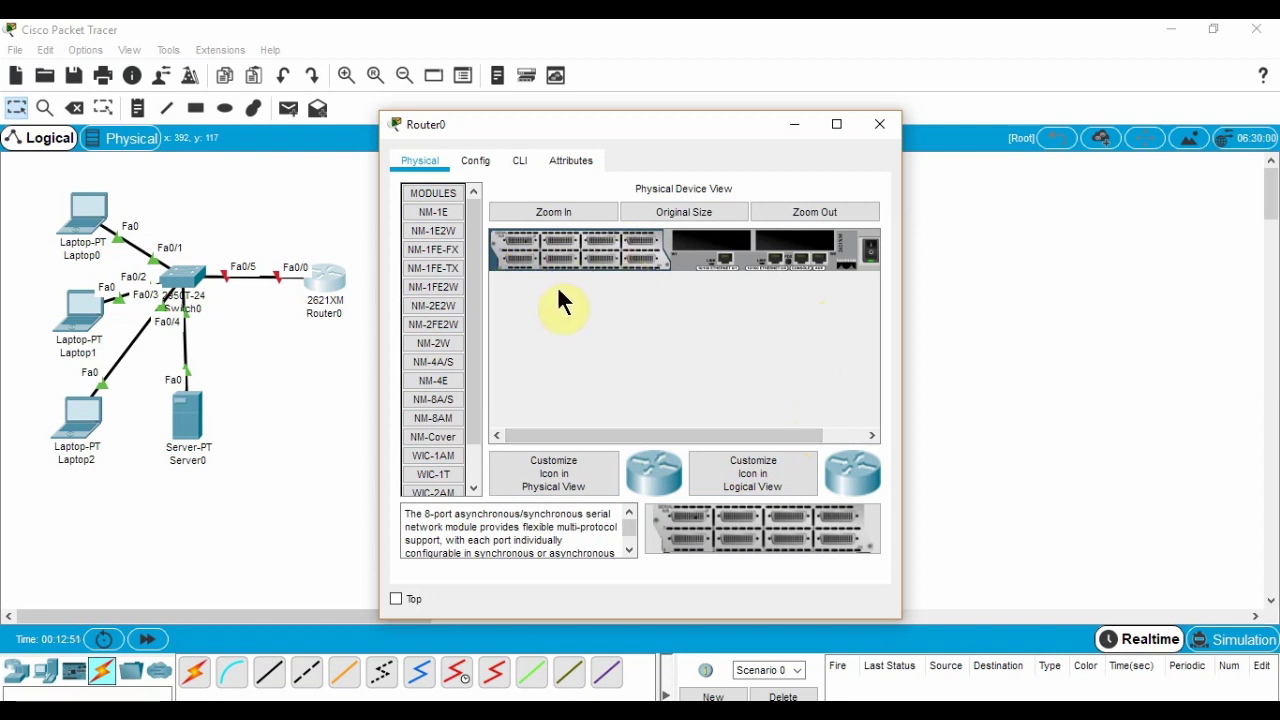
pyautogui.click(578, 212)
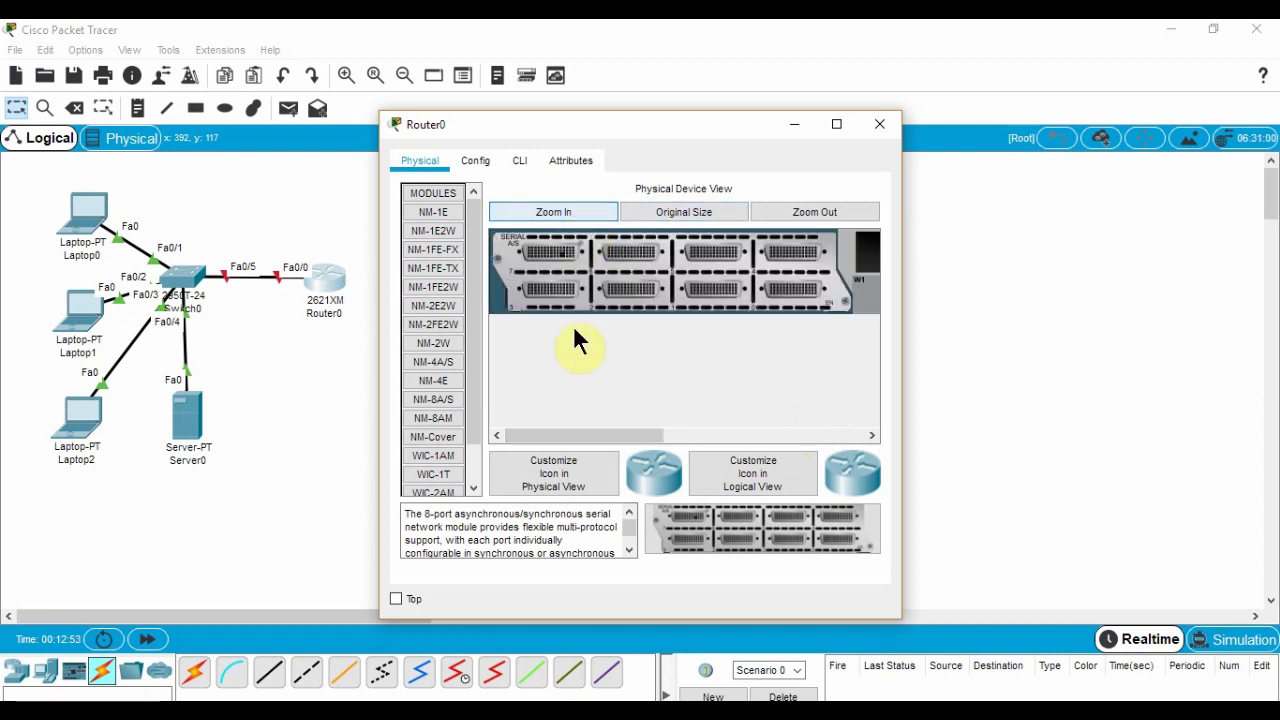
pyautogui.moveTo(568, 433); pyautogui.dragTo(544, 416)
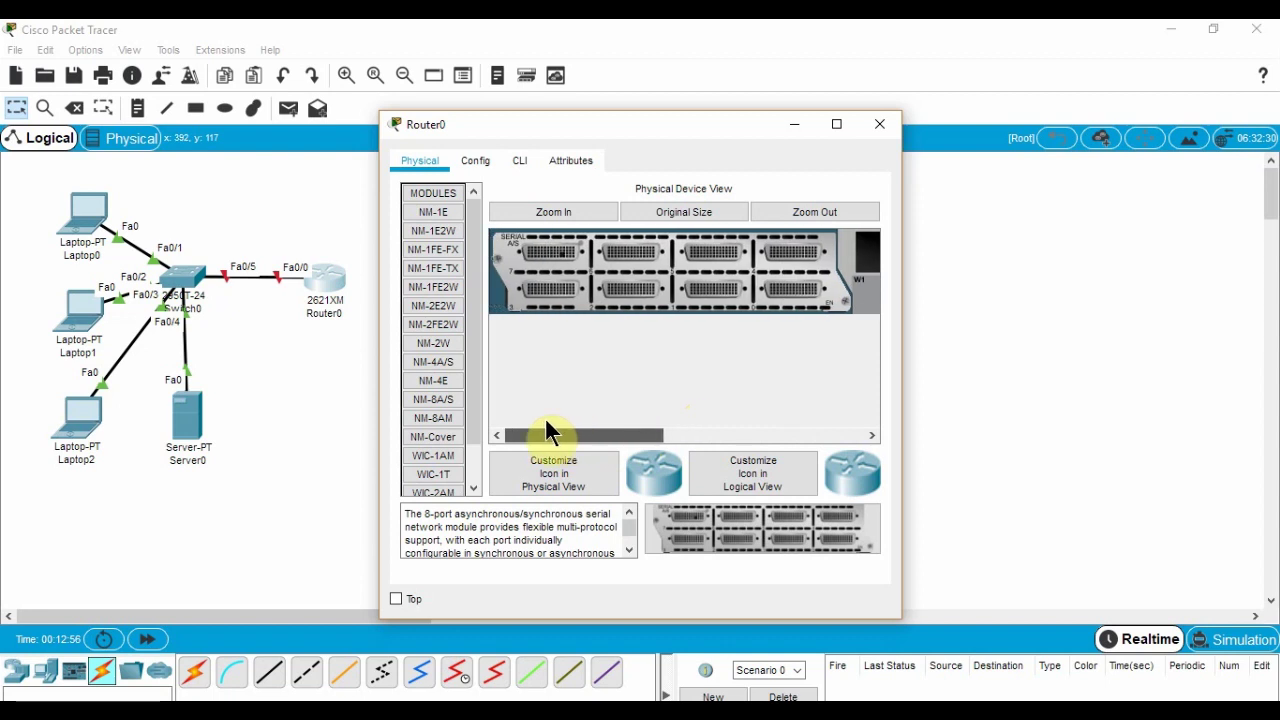
# On Router0's CLI, decline the initial configuration dialog and enter global configuration mode
pyautogui.click(530, 163)
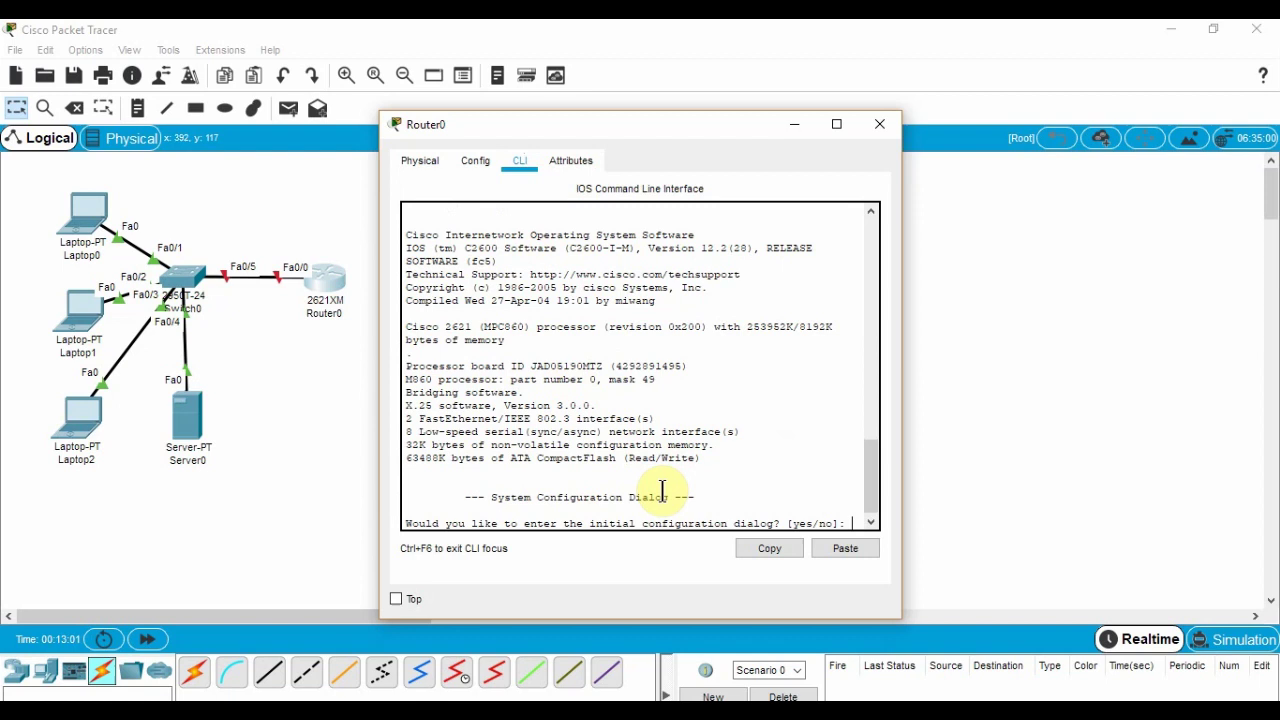
pyautogui.write('no')
pyautogui.press('Return')
pyautogui.press('Return')
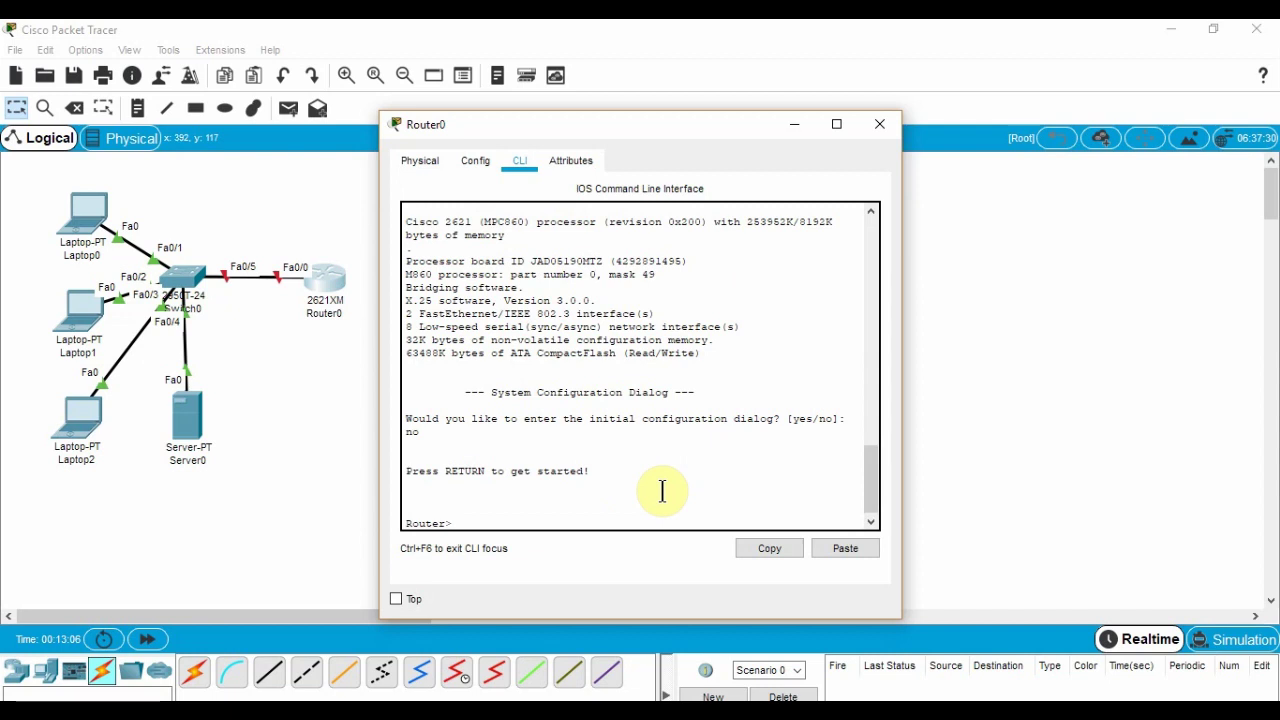
pyautogui.press('Return')
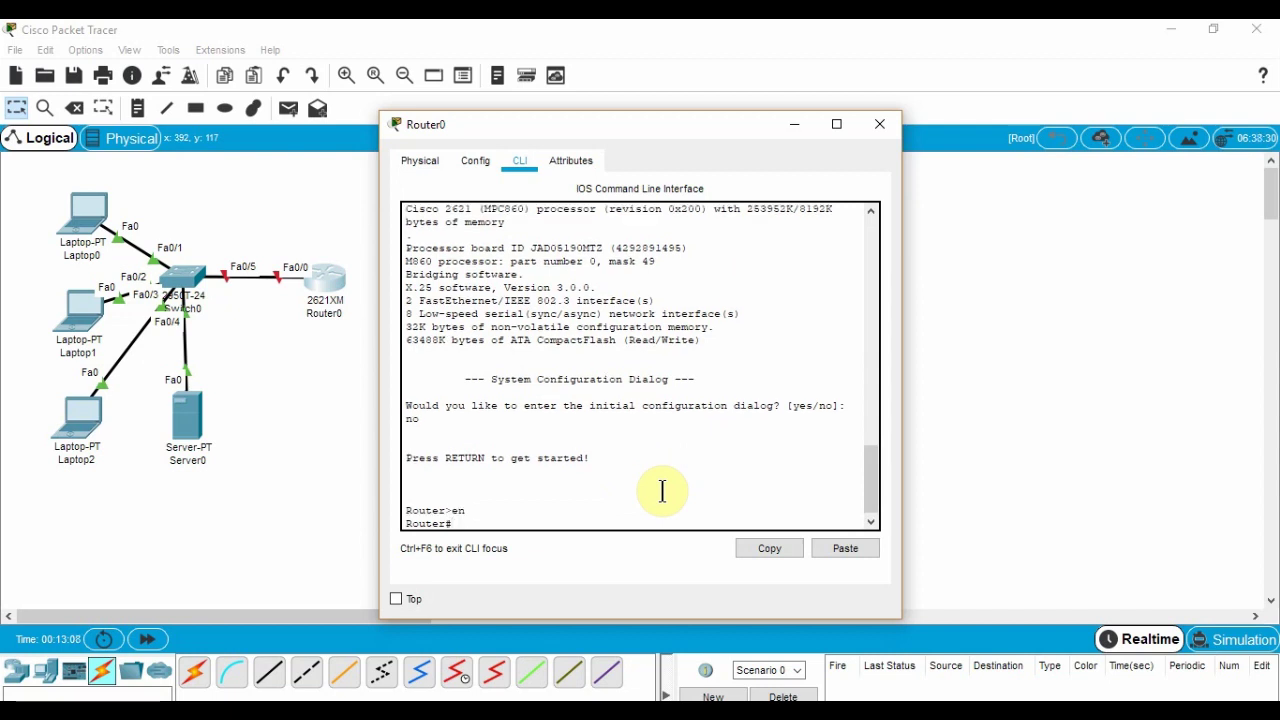
pyautogui.press('BackSpace')
pyautogui.write('config t')
pyautogui.press('Return')
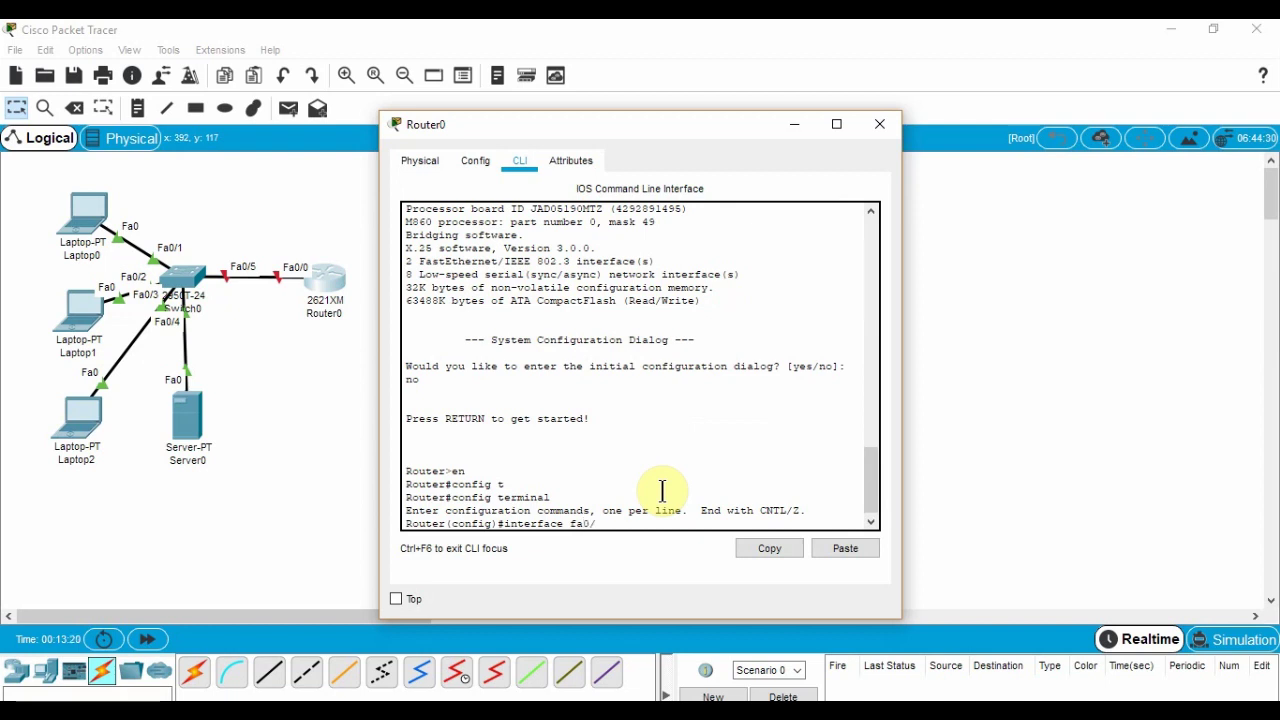
# Give Fa0/0 address 192.168.0.1 255.255.255.0 and enable it with no shutdown
pyautogui.write('interface fa0/0')
pyautogui.press('Return')
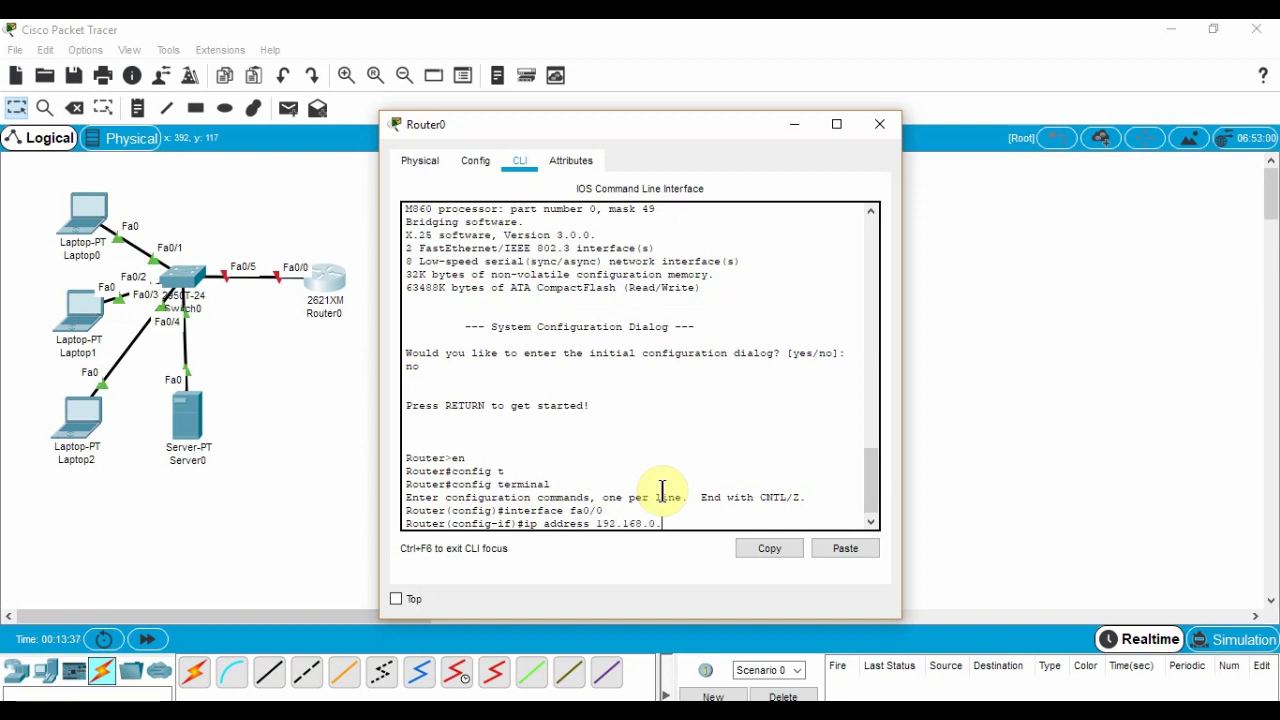
pyautogui.write('255.255.255.0')
pyautogui.press('Return')
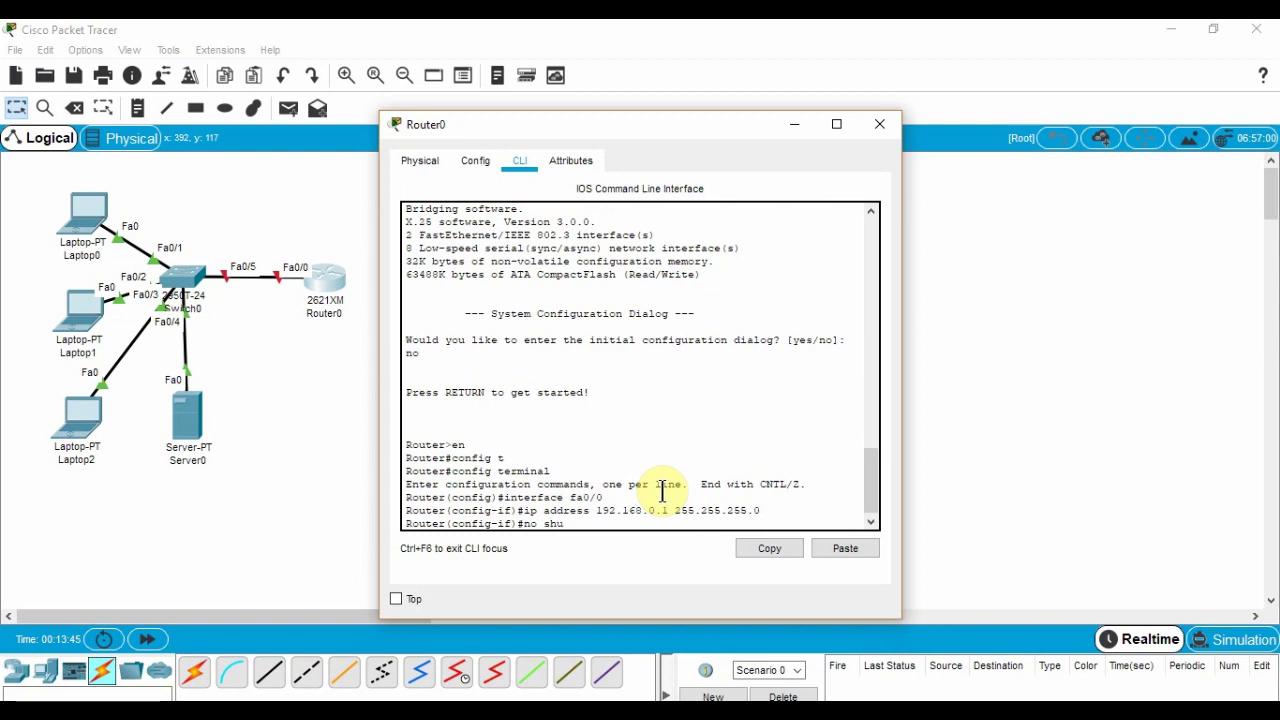
pyautogui.write('no shuts')
pyautogui.press('BackSpace')
pyautogui.write('down')
pyautogui.press('Return')
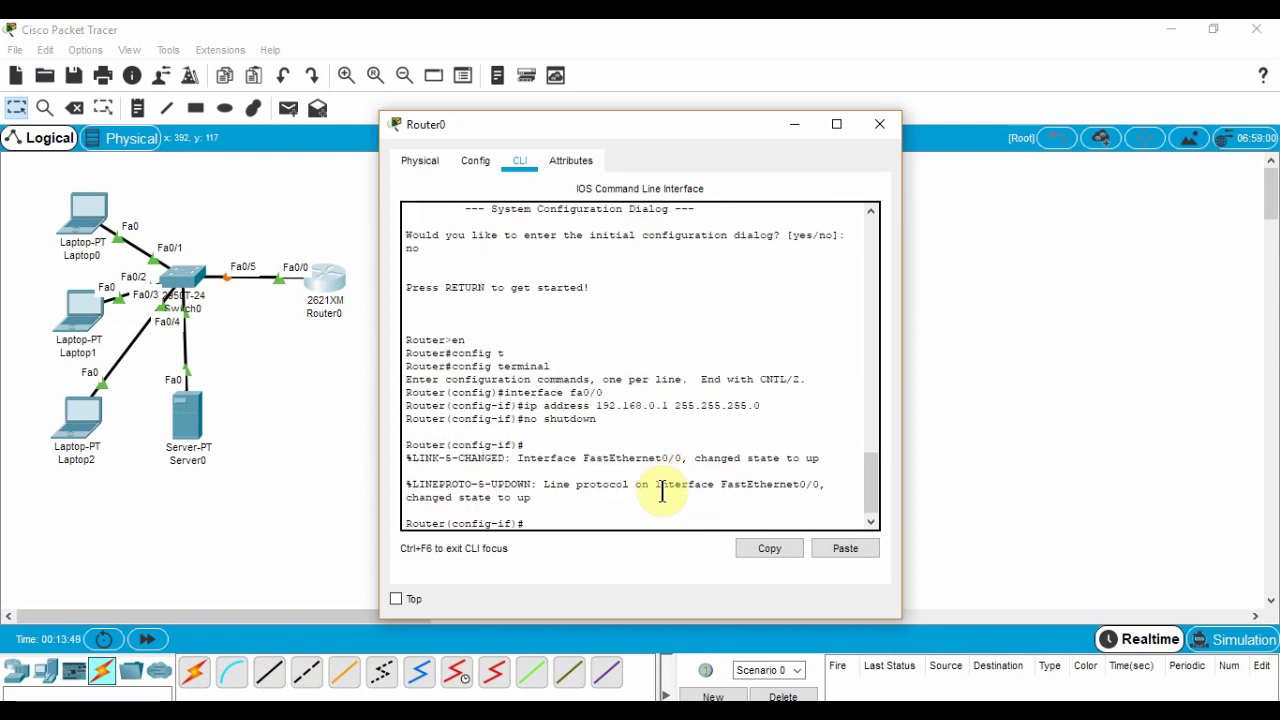
# Return to the privileged prompt and list the available commands with ?
pyautogui.write('exit')
pyautogui.press('Return')
pyautogui.write('exit')
pyautogui.press('Return')
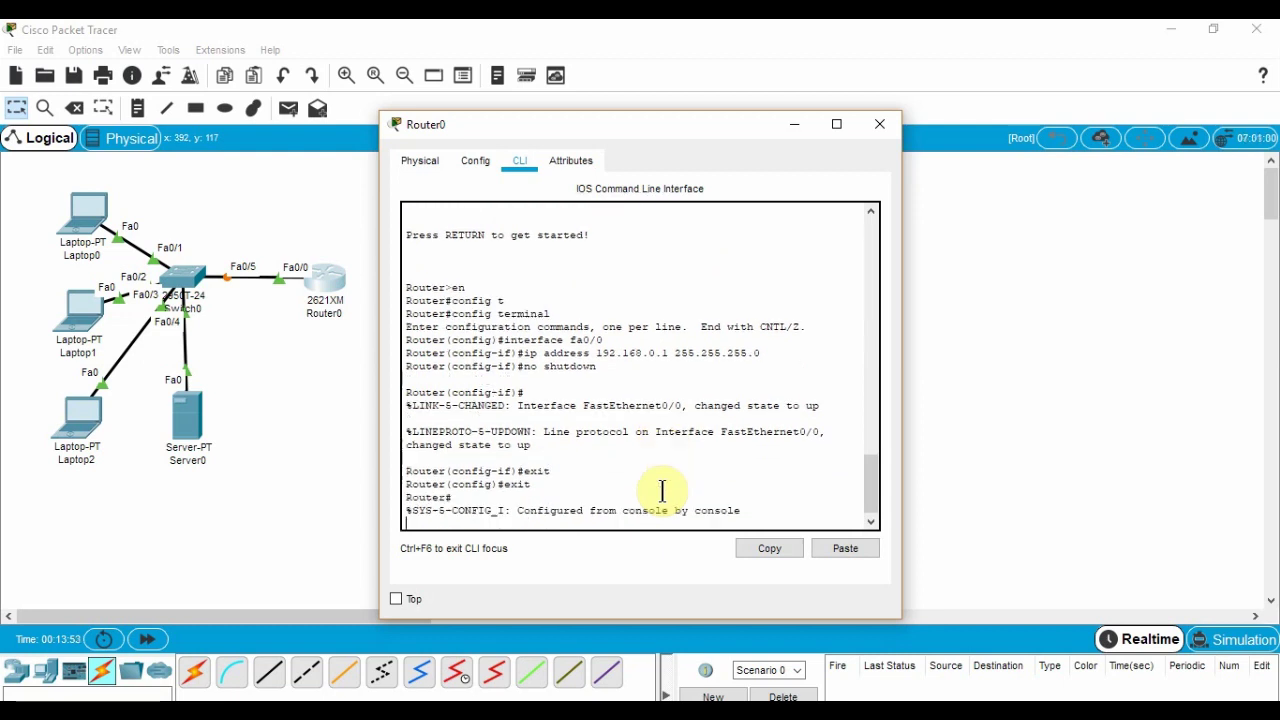
pyautogui.press('Return')
pyautogui.write('c')
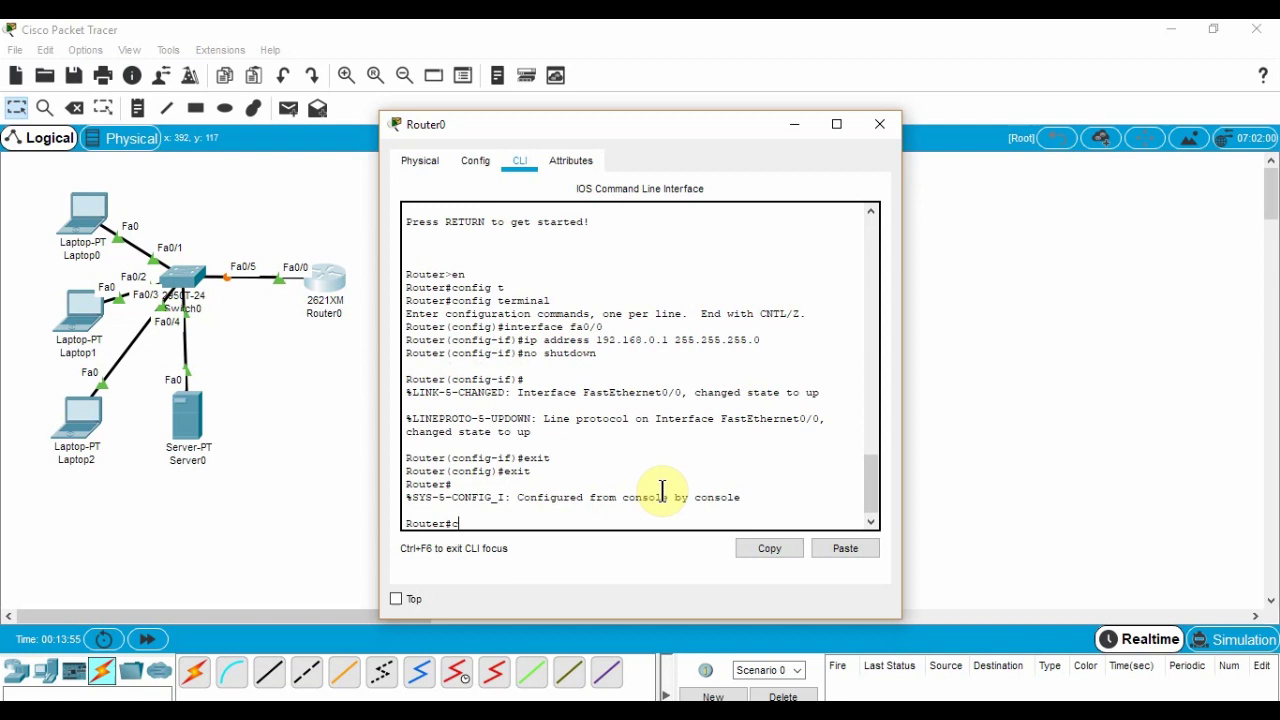
pyautogui.write('onf')
pyautogui.press('Tab')
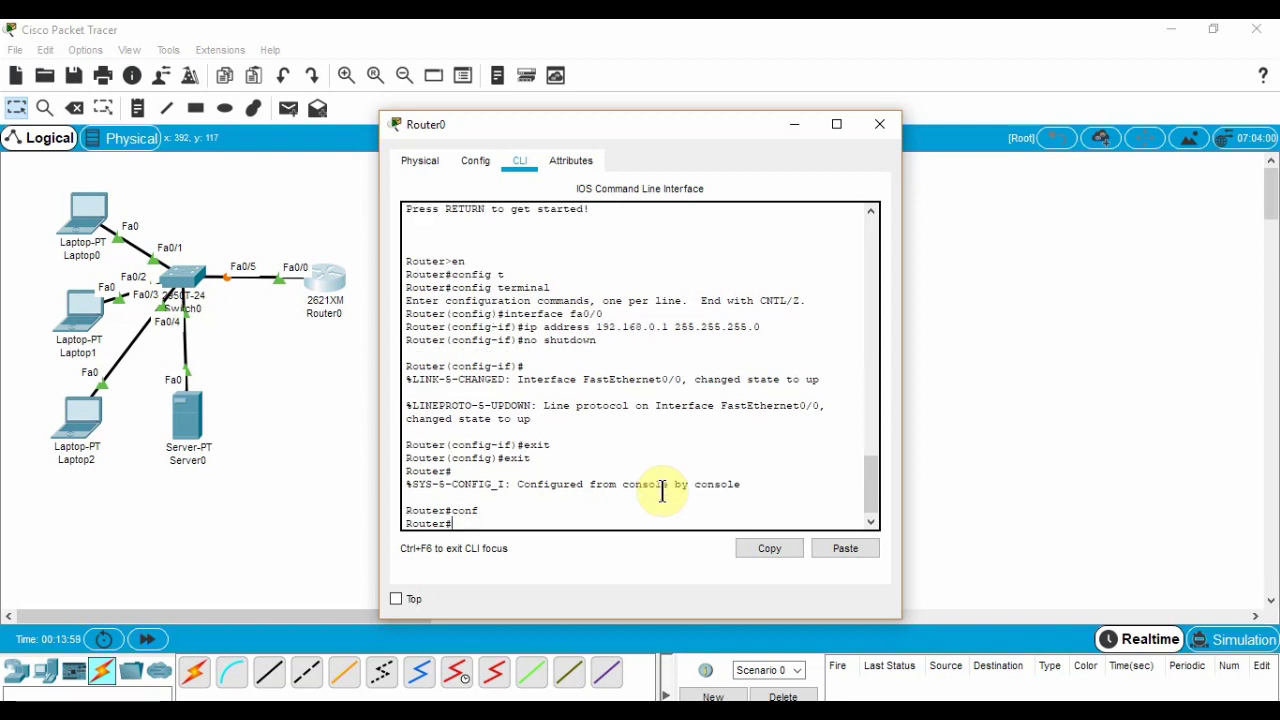
pyautogui.write('?')
pyautogui.press('Return')
pyautogui.press('Return')
pyautogui.press('Return')
pyautogui.press('Return')
pyautogui.press('Return')
pyautogui.press('Return')
pyautogui.press('Return')
pyautogui.press('Return')
pyautogui.press('Return')
pyautogui.press('Return')
pyautogui.press('Return')
pyautogui.press('Return')
pyautogui.press('Return')
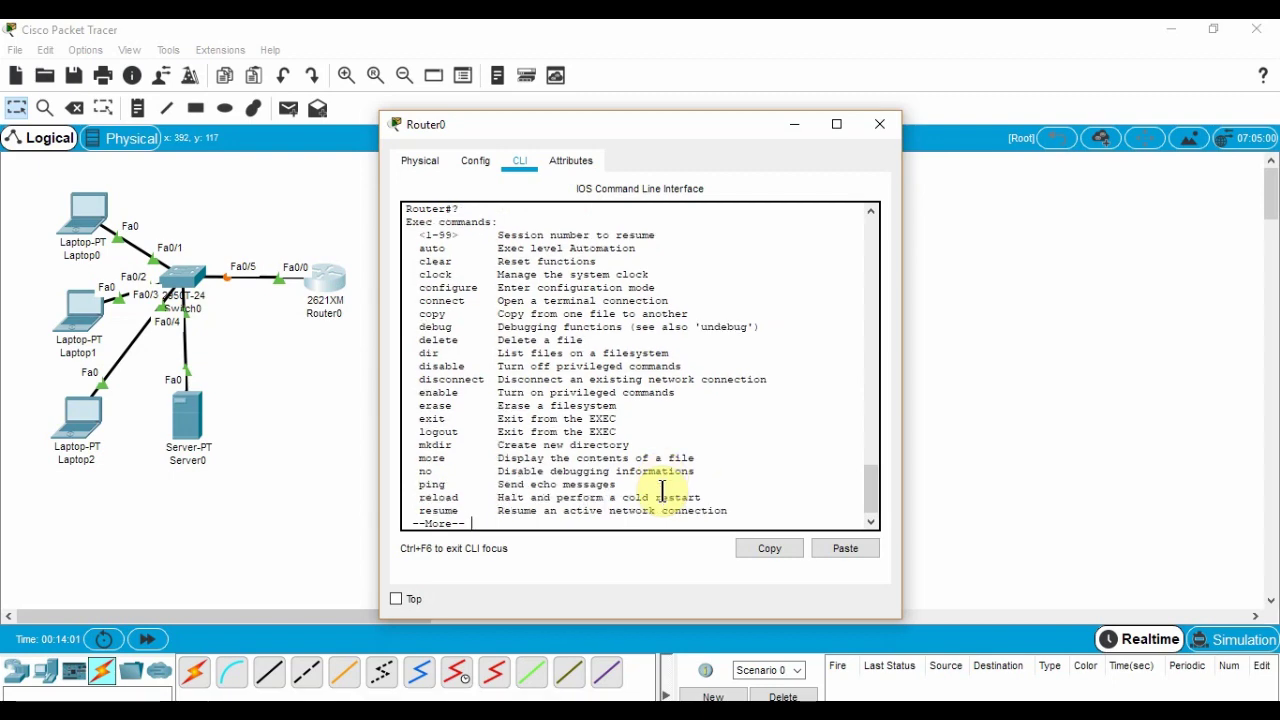
pyautogui.press('Return')
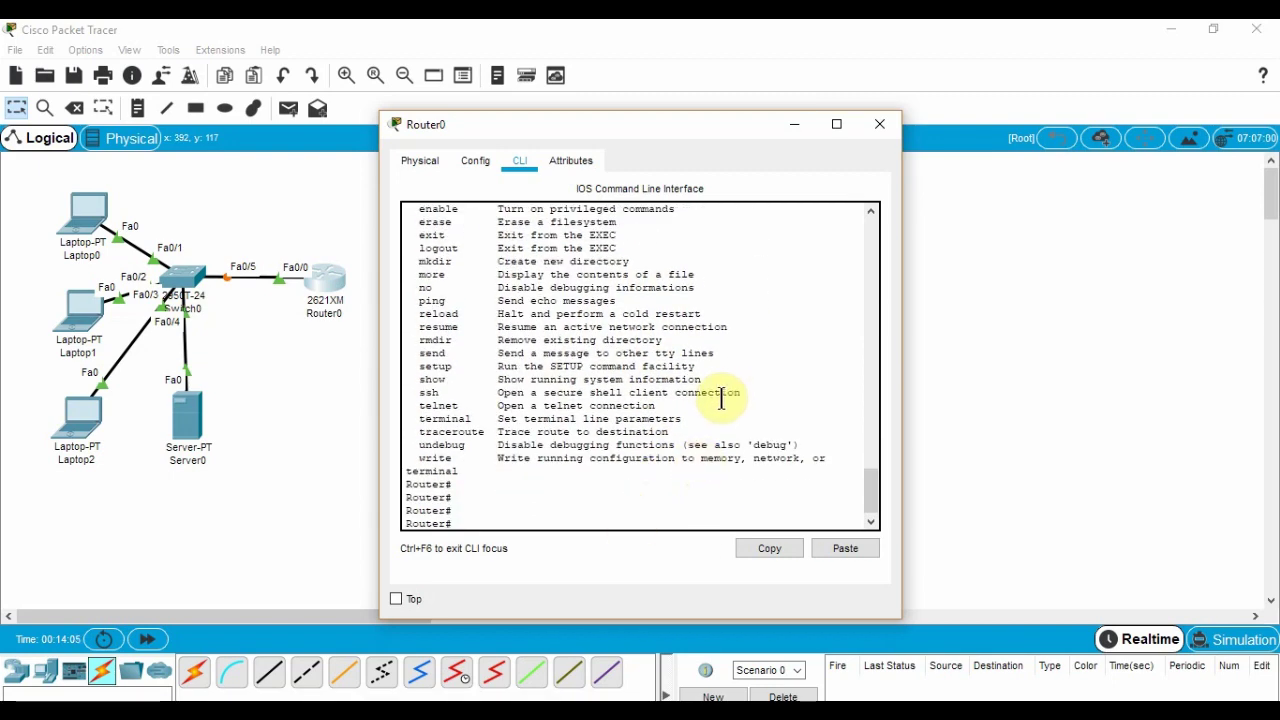
# Fast-forward simulation time so links turn green, then paste a copy of the LAN
pyautogui.click(875, 126)
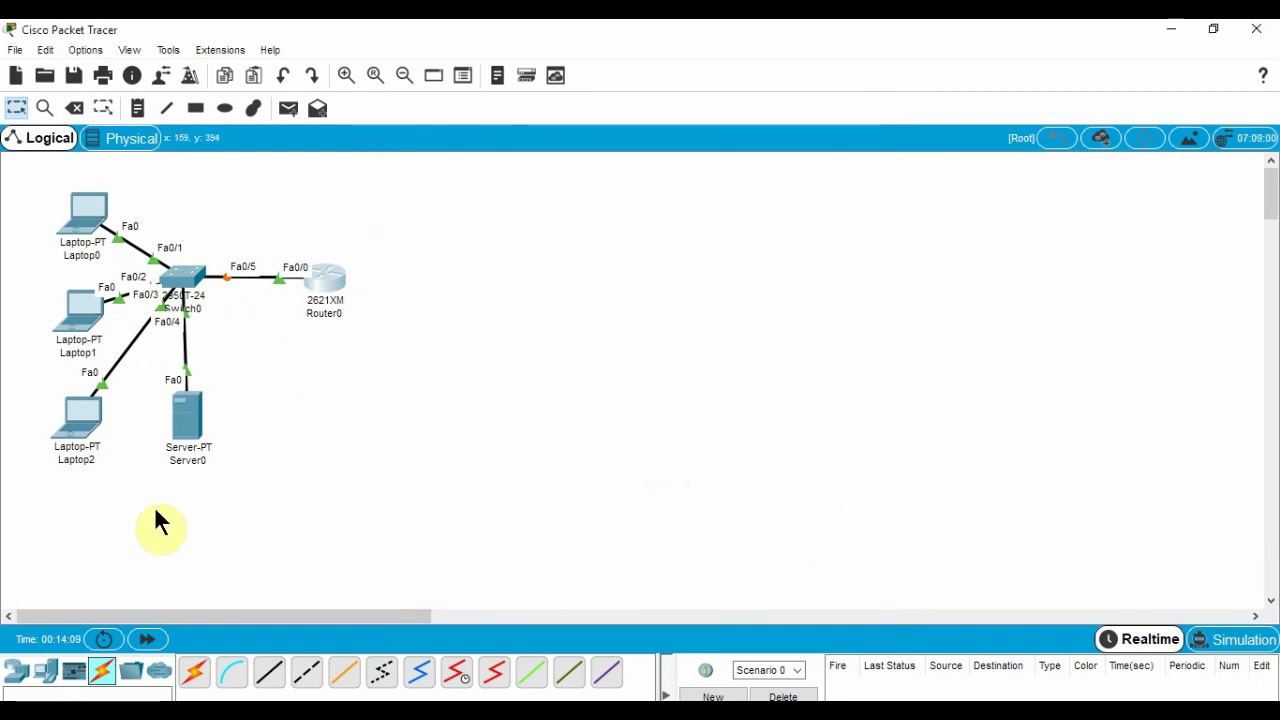
pyautogui.click(166, 643)
pyautogui.click(350, 426)
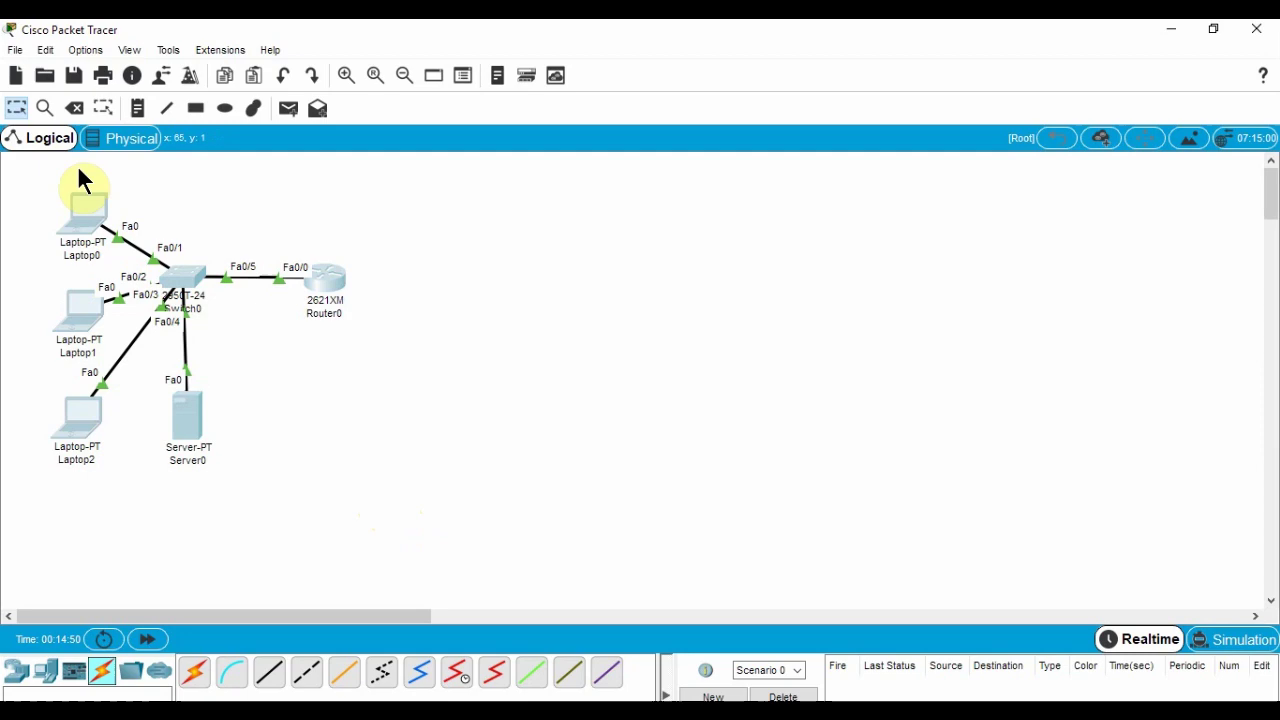
pyautogui.hotkey('ctrl', 'v')
# Check the DHCP service on the copied LAN's server
pyautogui.click(694, 386)
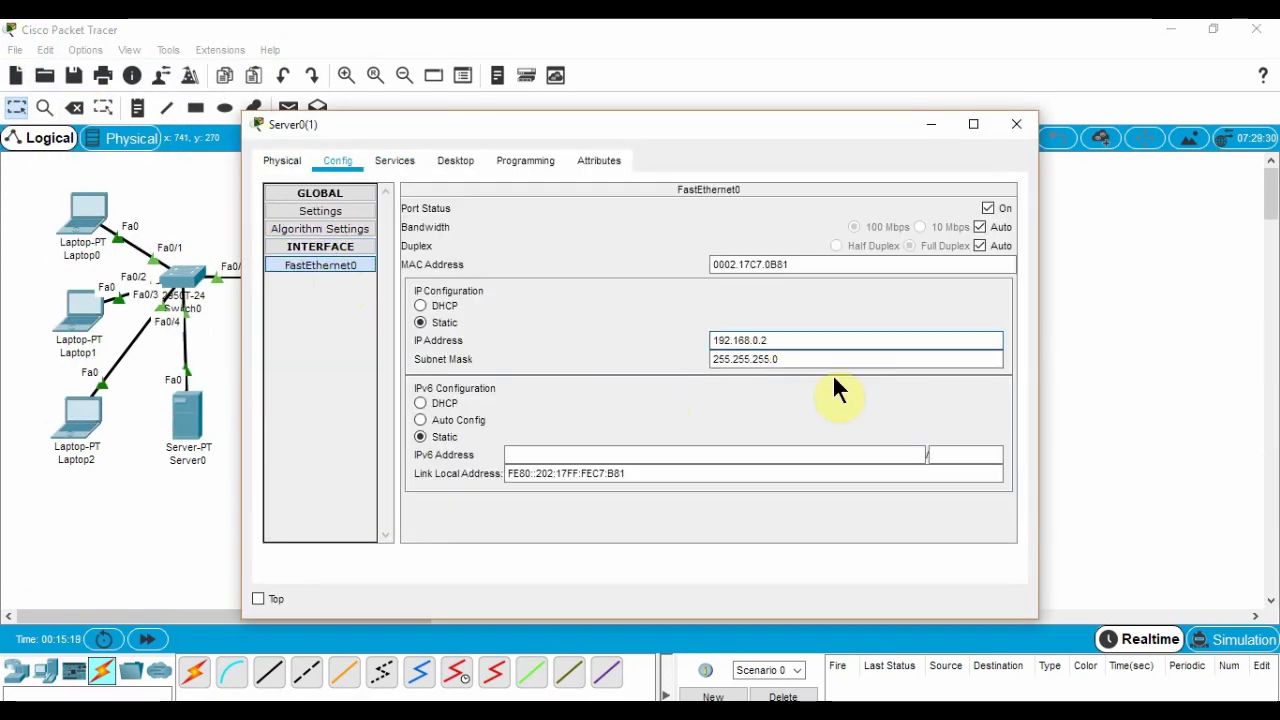
pyautogui.click(335, 162)
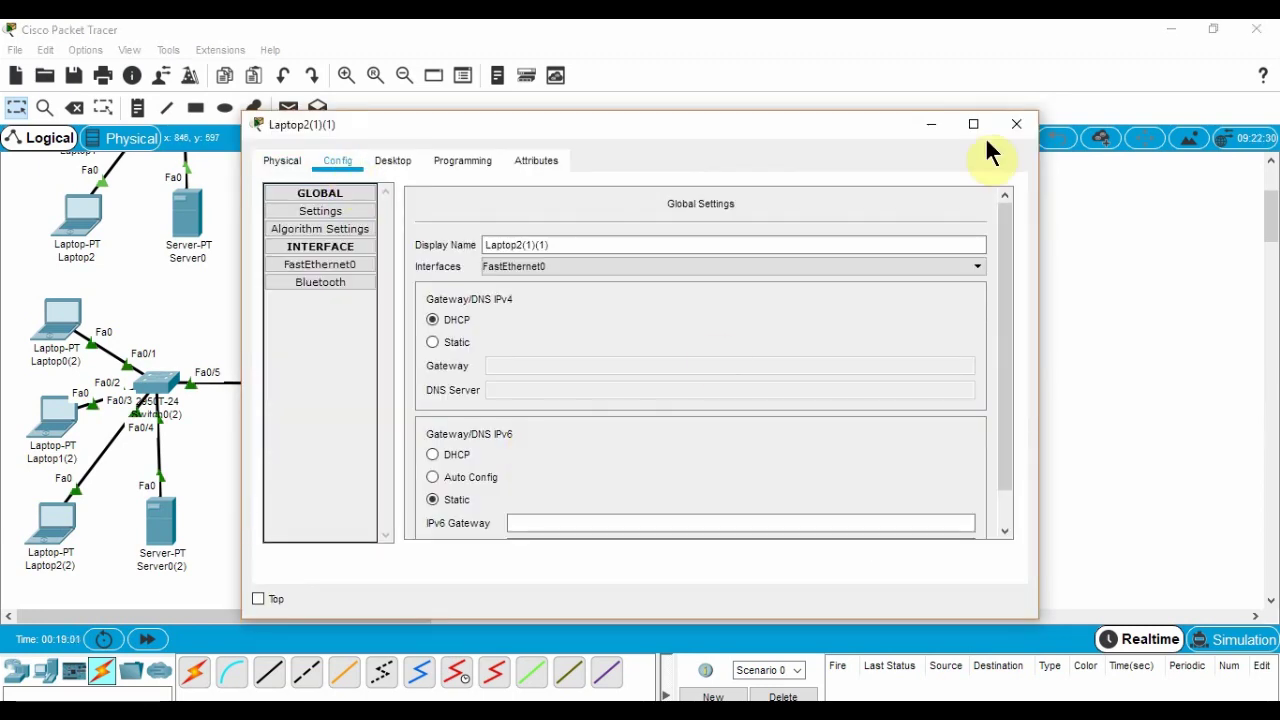
pyautogui.click(1016, 124)
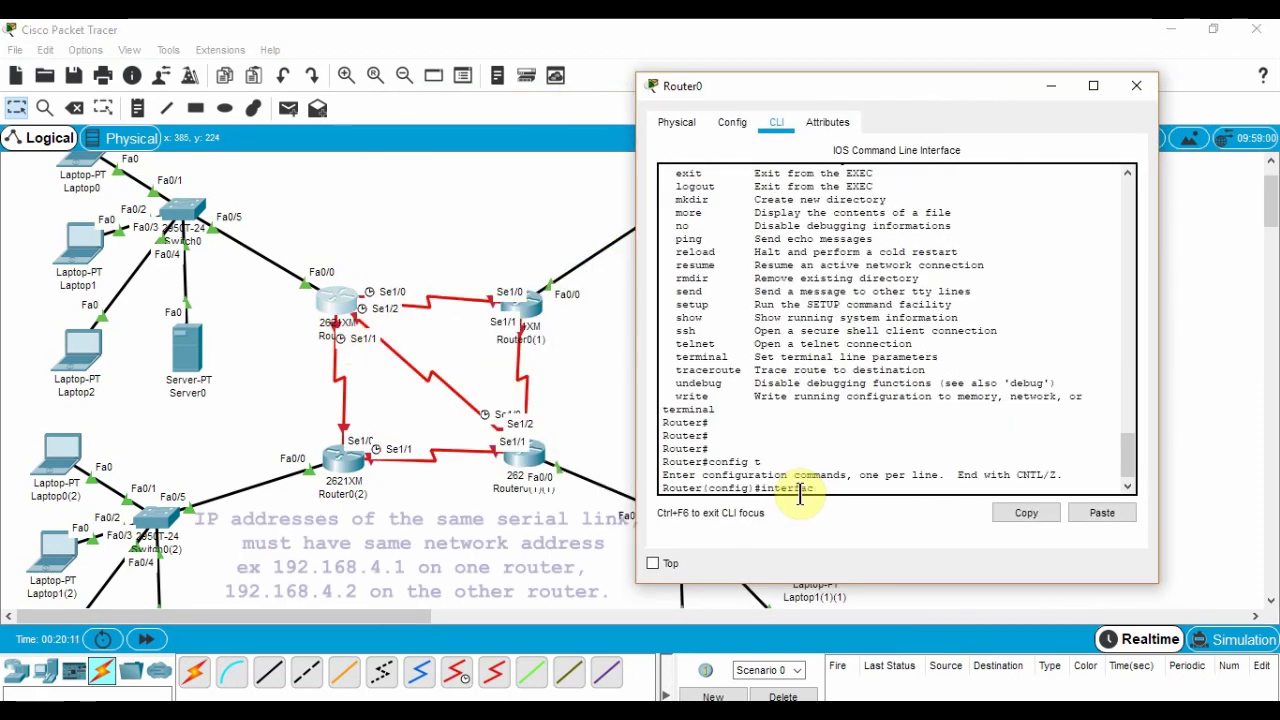
# On Router0, address Se1/0 192.168.4.1, Se1/1 192.168.5.1, Se1/2 192.168.6.1 (/24) and enable them
pyautogui.press('Return')
pyautogui.write('ip address 192.168.')
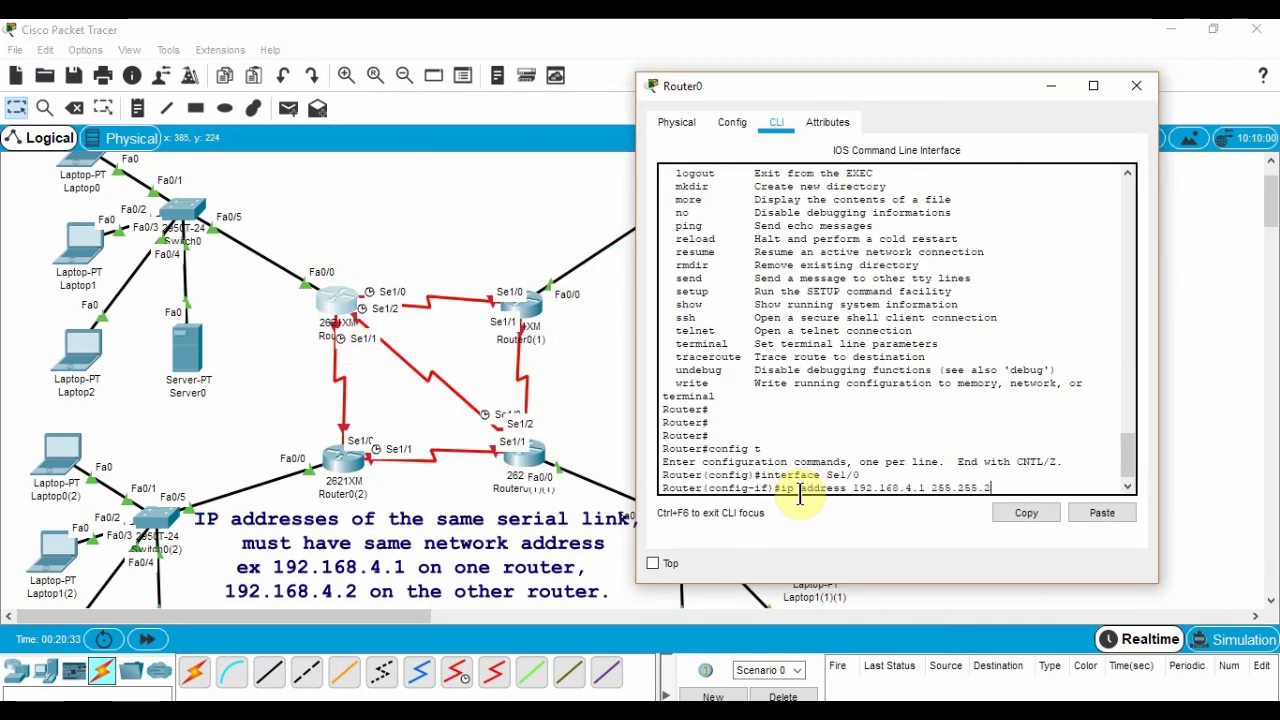
pyautogui.write('5.1 255.255.255.0')
pyautogui.press('Return')
pyautogui.write('no shutdown')
pyautogui.press('Return')
pyautogui.write('exit Router(config)#interface Se1/1 Router(config-if)#ip address 192.168.5.1 255.255.255.0')
pyautogui.press('Return')
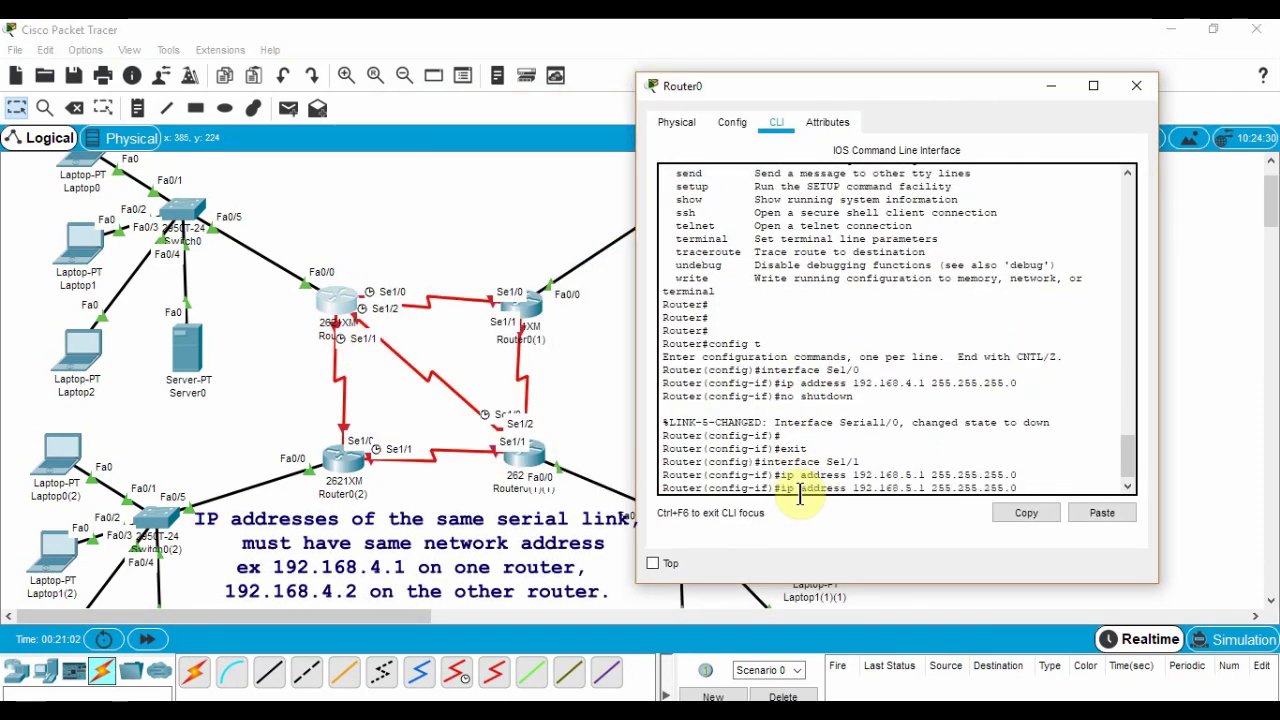
pyautogui.write('no shutdown')
pyautogui.press('Return')
pyautogui.write('exit interface Se1/2')
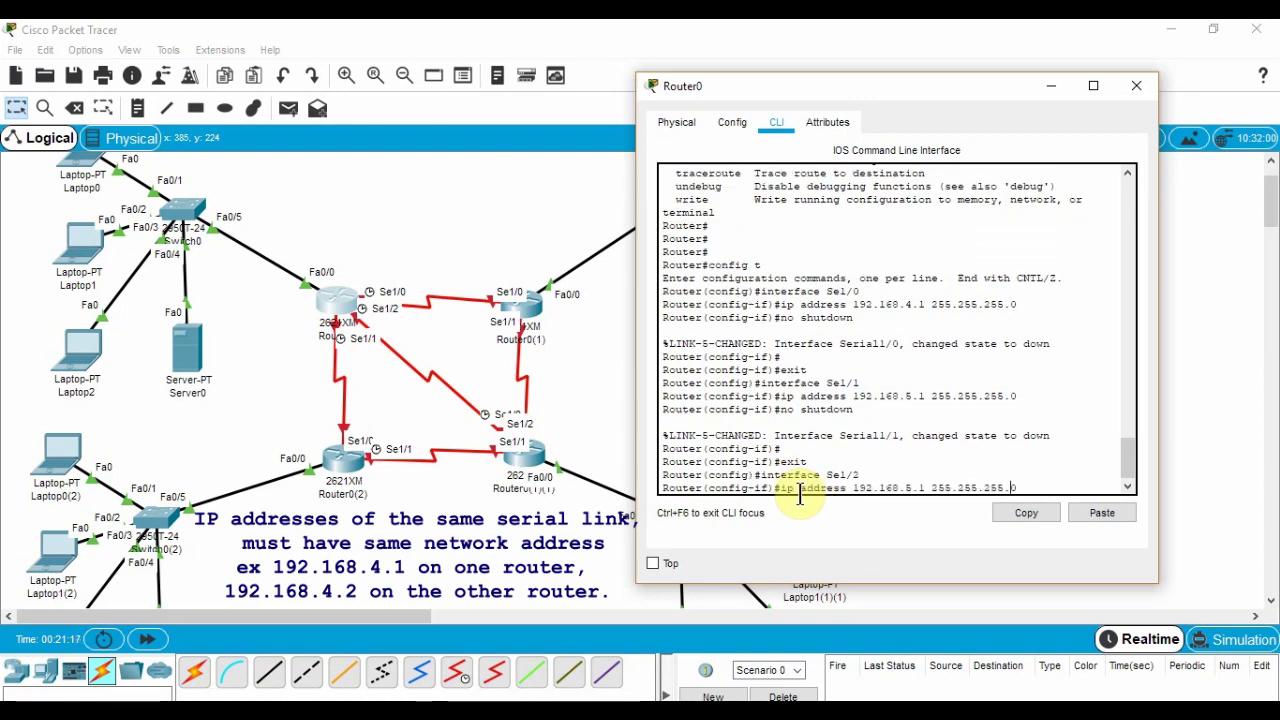
pyautogui.write('ip address 192.168.6.1 255.255.255.0')
pyautogui.press('Return')
pyautogui.write('no shutdown')
pyautogui.press('Return')
pyautogui.press('Return')
pyautogui.press('Return')
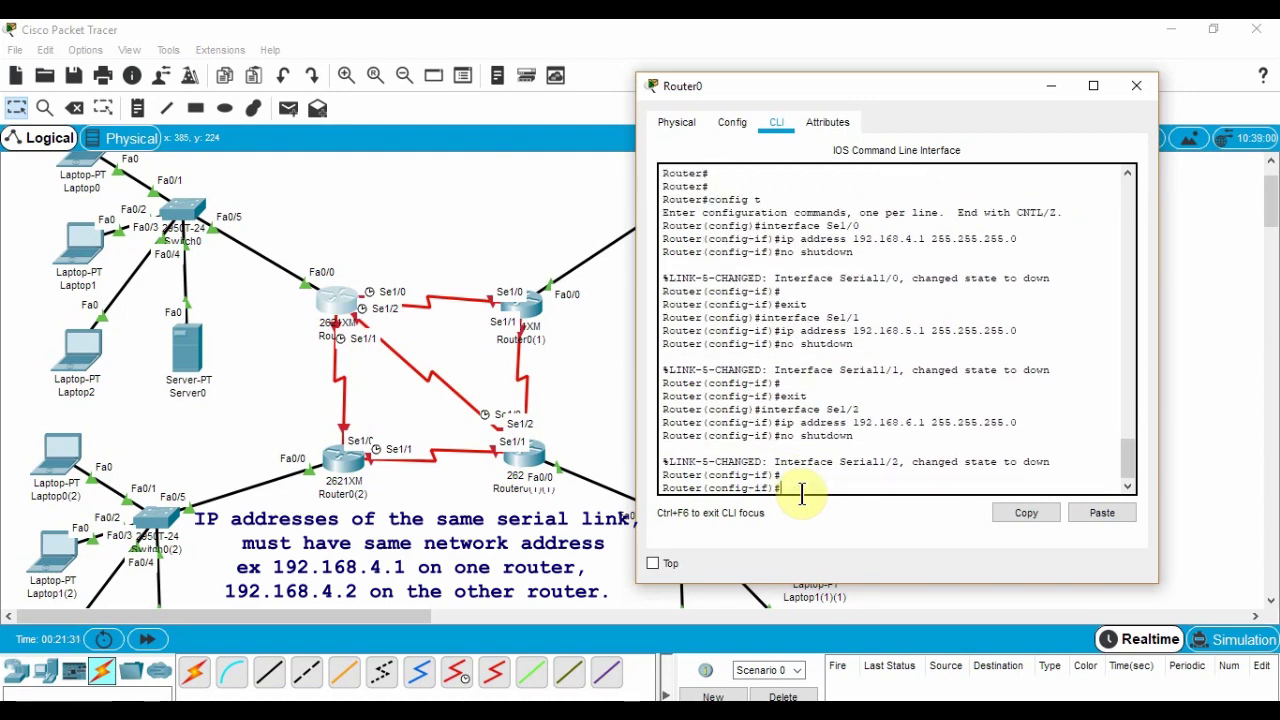
pyautogui.click(1136, 86)
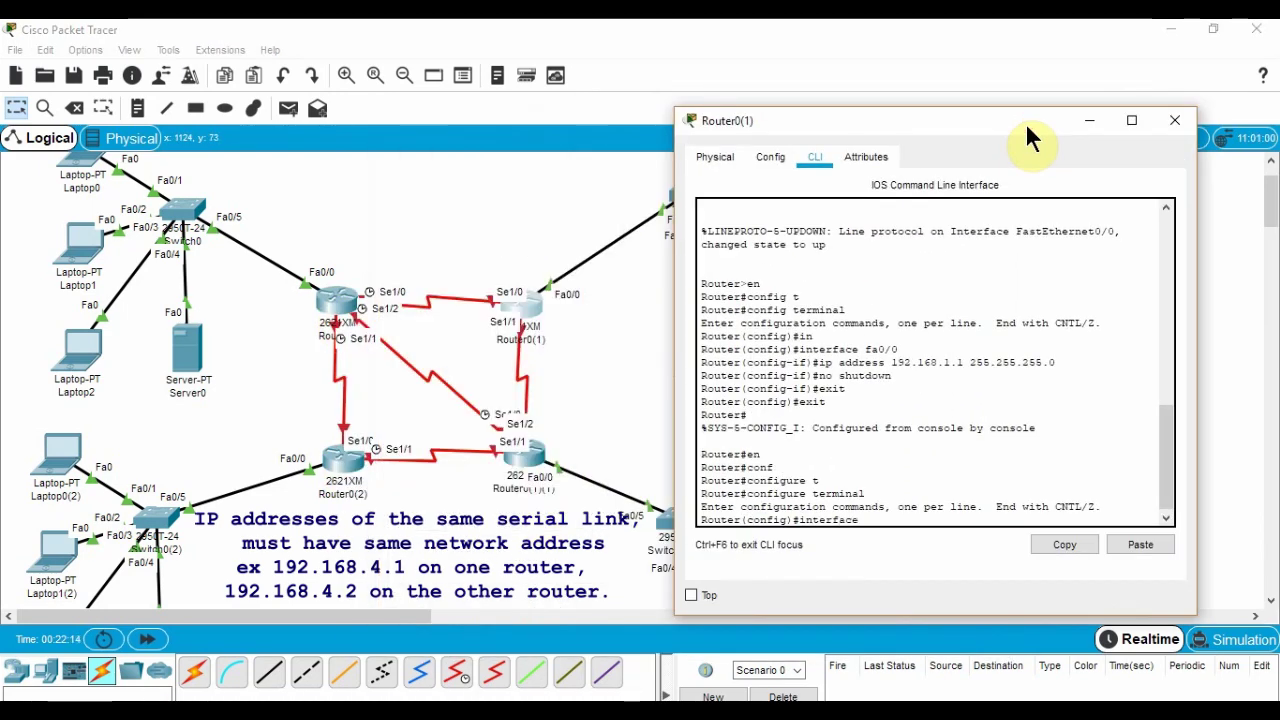
# On Router0(1), address Se1/0 192.168.4.2 and Se1/1 192.168.7.1 (/24) and enable both
pyautogui.write('Se1/0')
pyautogui.press('Return')
pyautogui.write('ip address 192.168.4.2 255.255.255.')
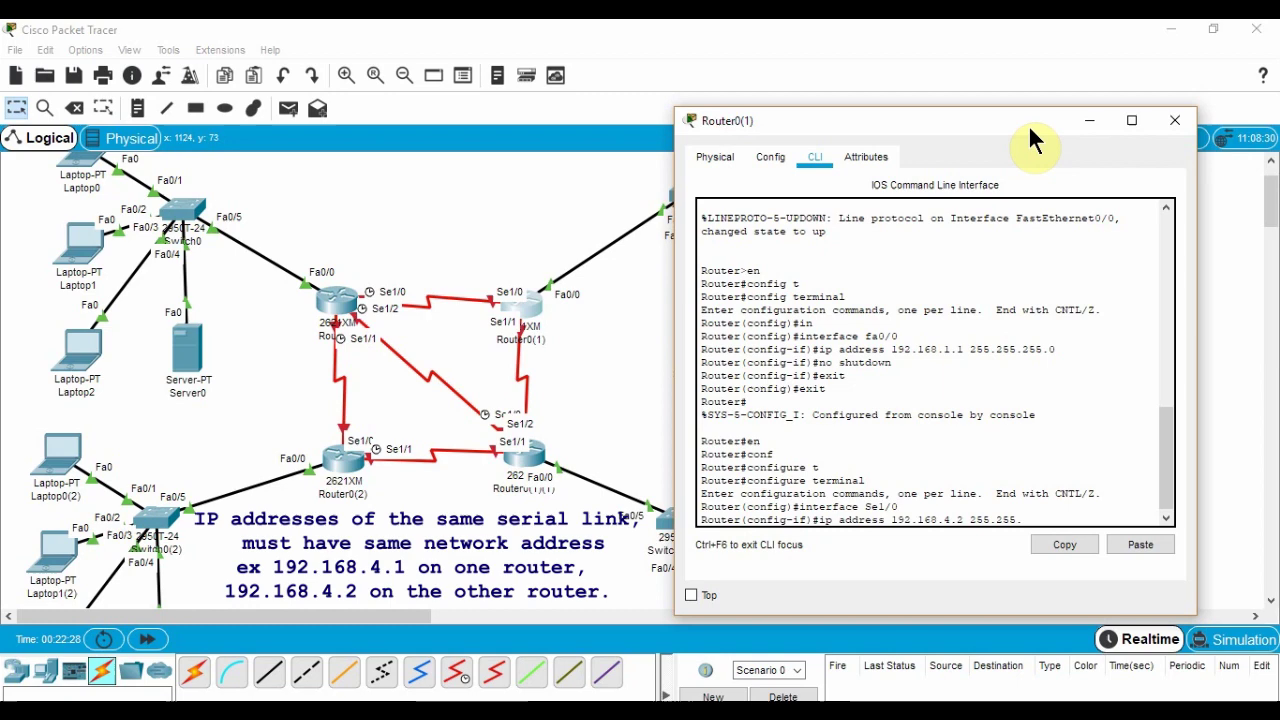
pyautogui.write('0')
pyautogui.press('Return')
pyautogui.write('no shutdown')
pyautogui.press('Return')
pyautogui.press('Return')
pyautogui.write('exit')
pyautogui.press('Return')
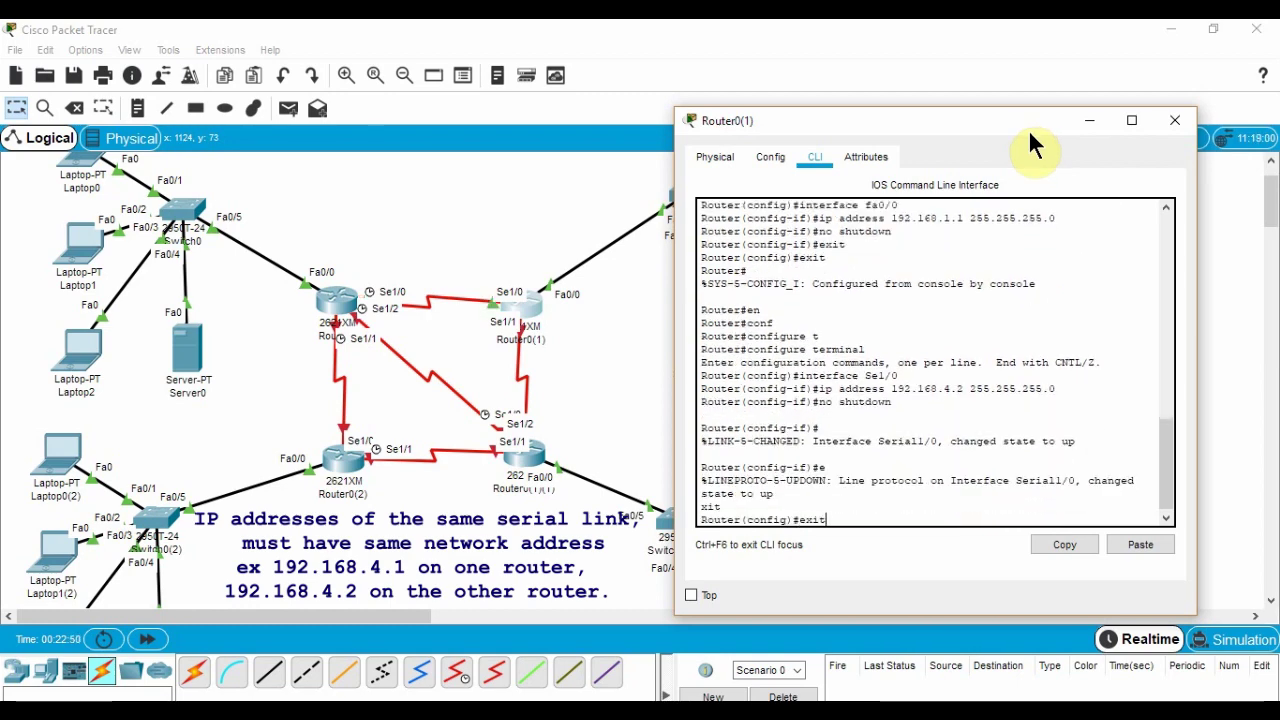
pyautogui.press('BackSpace')
pyautogui.press('BackSpace')
pyautogui.press('BackSpace')
pyautogui.press('BackSpace')
pyautogui.write('interface Se1/1')
pyautogui.press('Return')
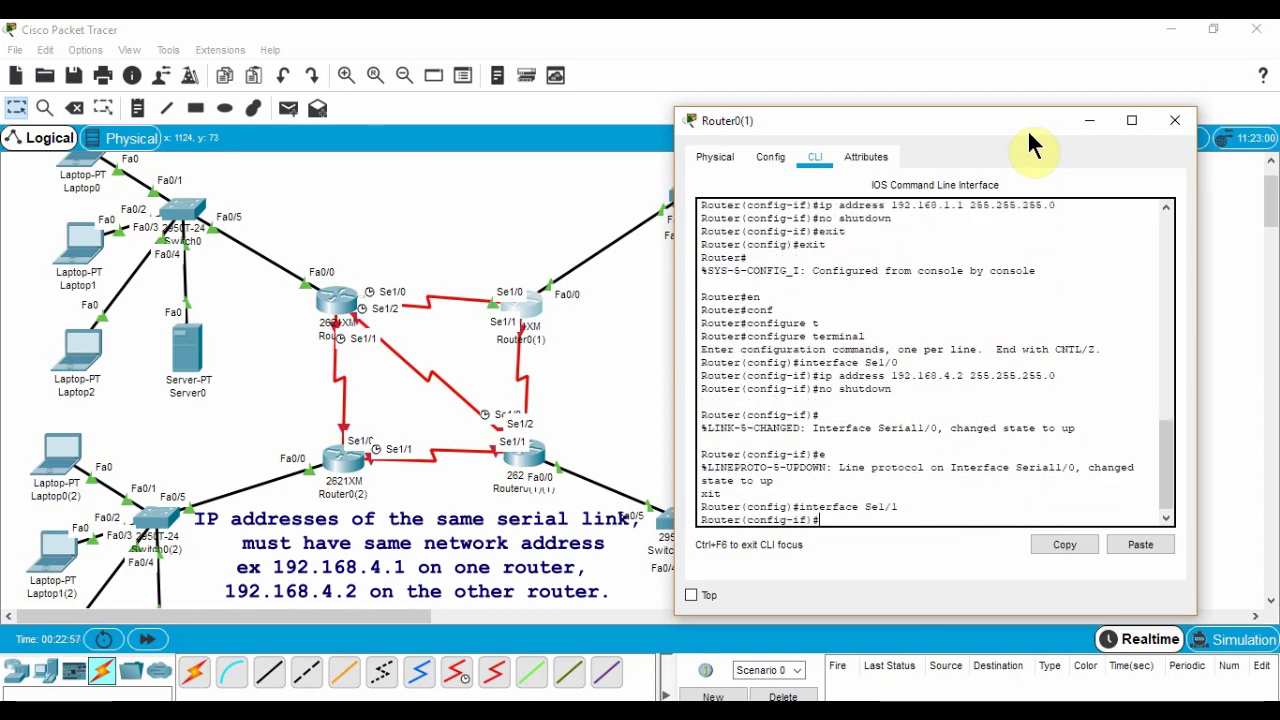
pyautogui.write('ip address 192.168.7.1 255.255.255.0')
pyautogui.press('Return')
pyautogui.write('no shutdown')
pyautogui.press('Return')
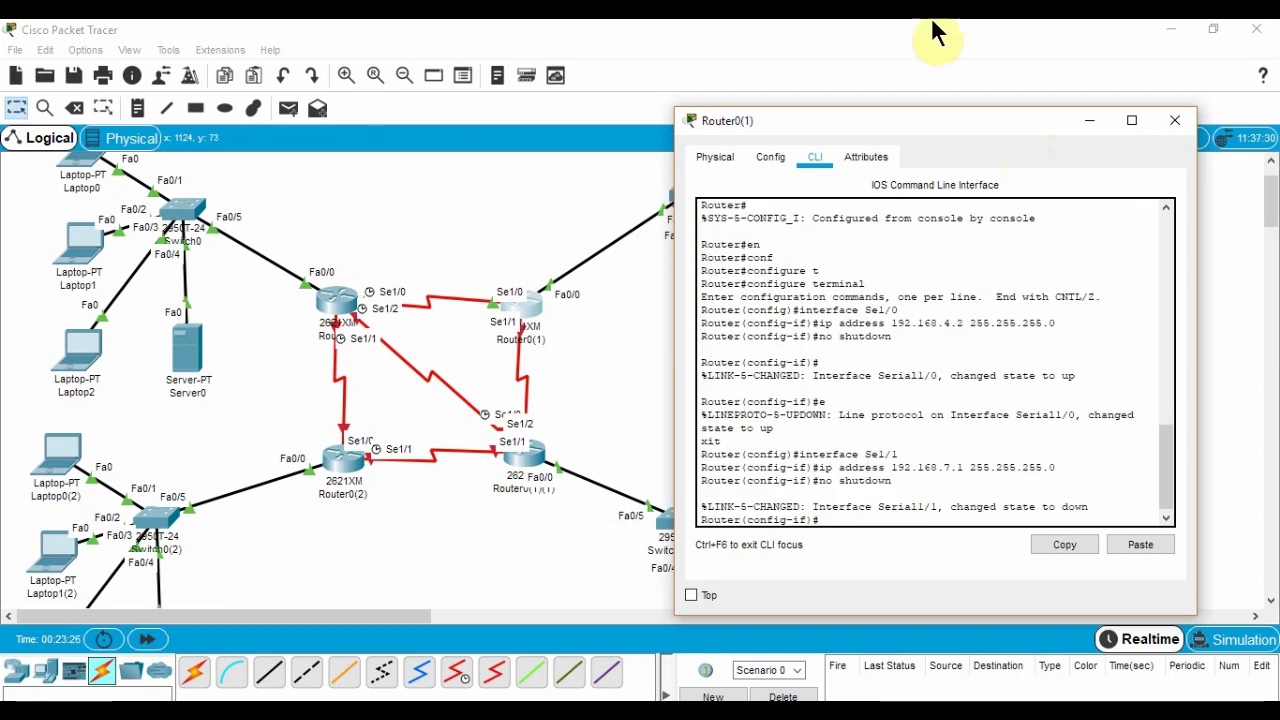
pyautogui.click(1175, 120)
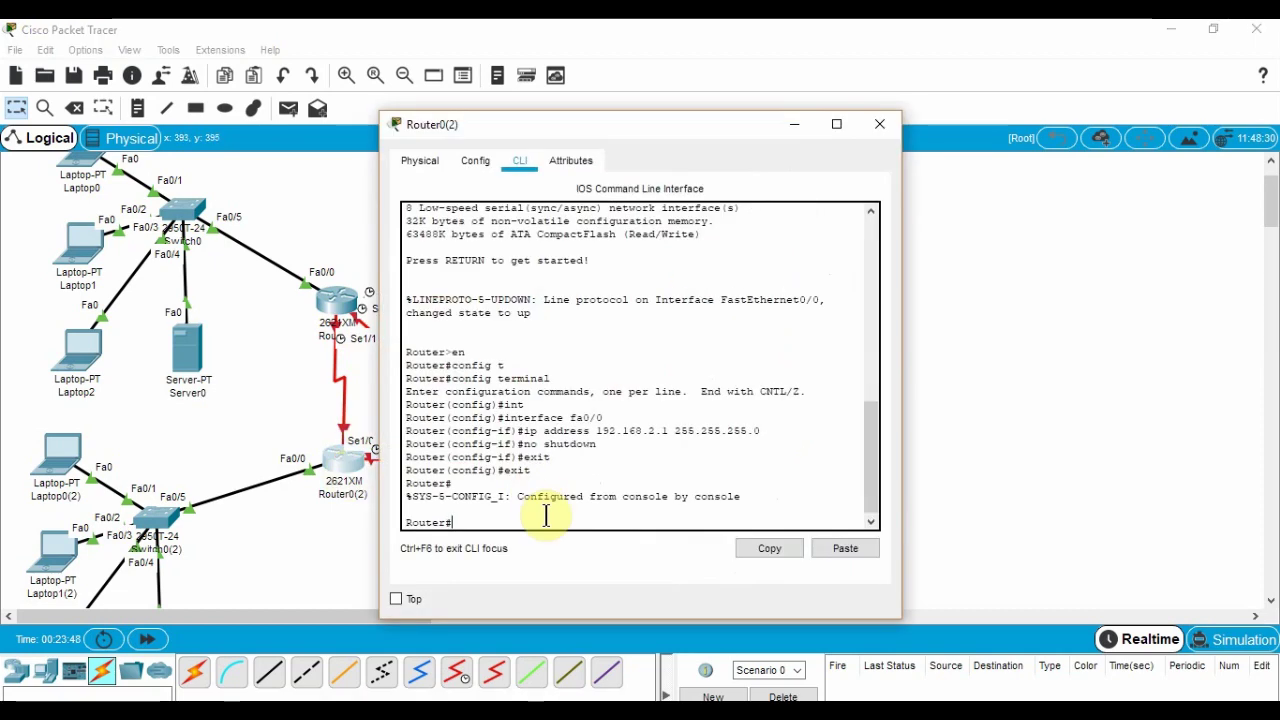
# On Router0(2), address Se1/0 192.168.5.2 and Se1/1 192.168.8.1 (/24) and enable them
pyautogui.write('en')
pyautogui.press('Return')
pyautogui.write('config t')
pyautogui.press('Return')
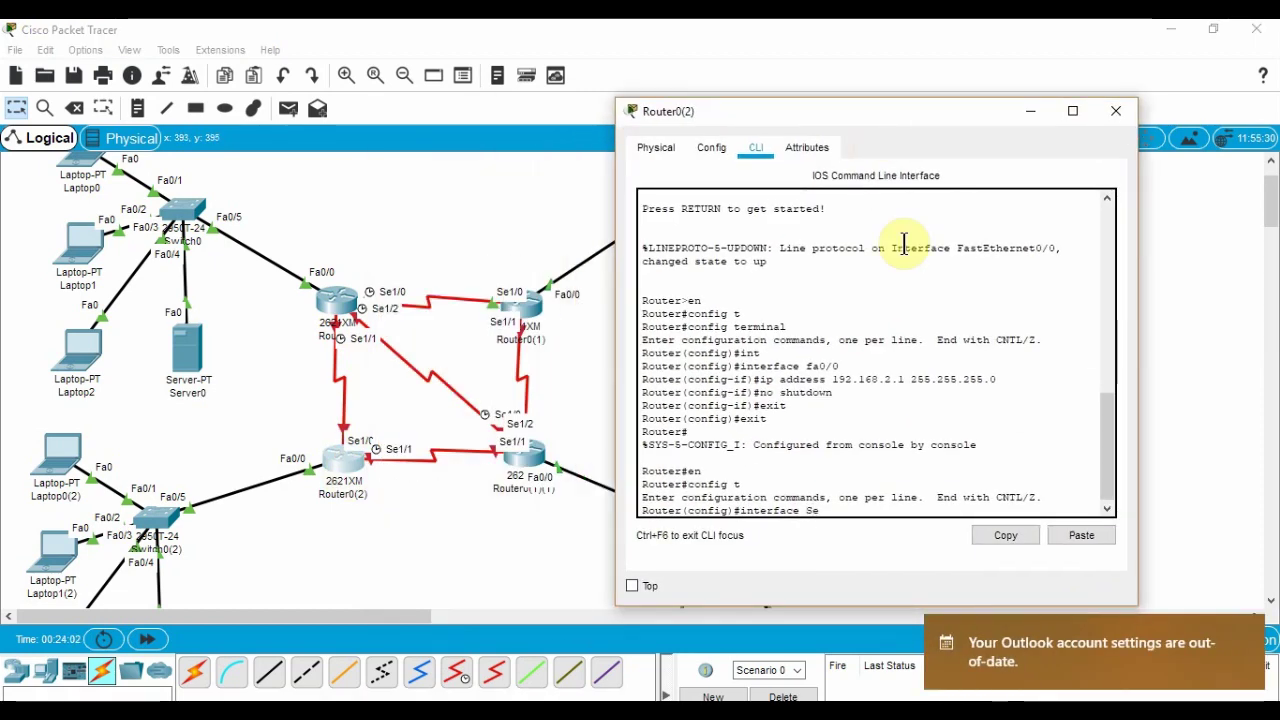
pyautogui.press('Return')
pyautogui.write('ip address 192.168.5.2 255.255.255.0')
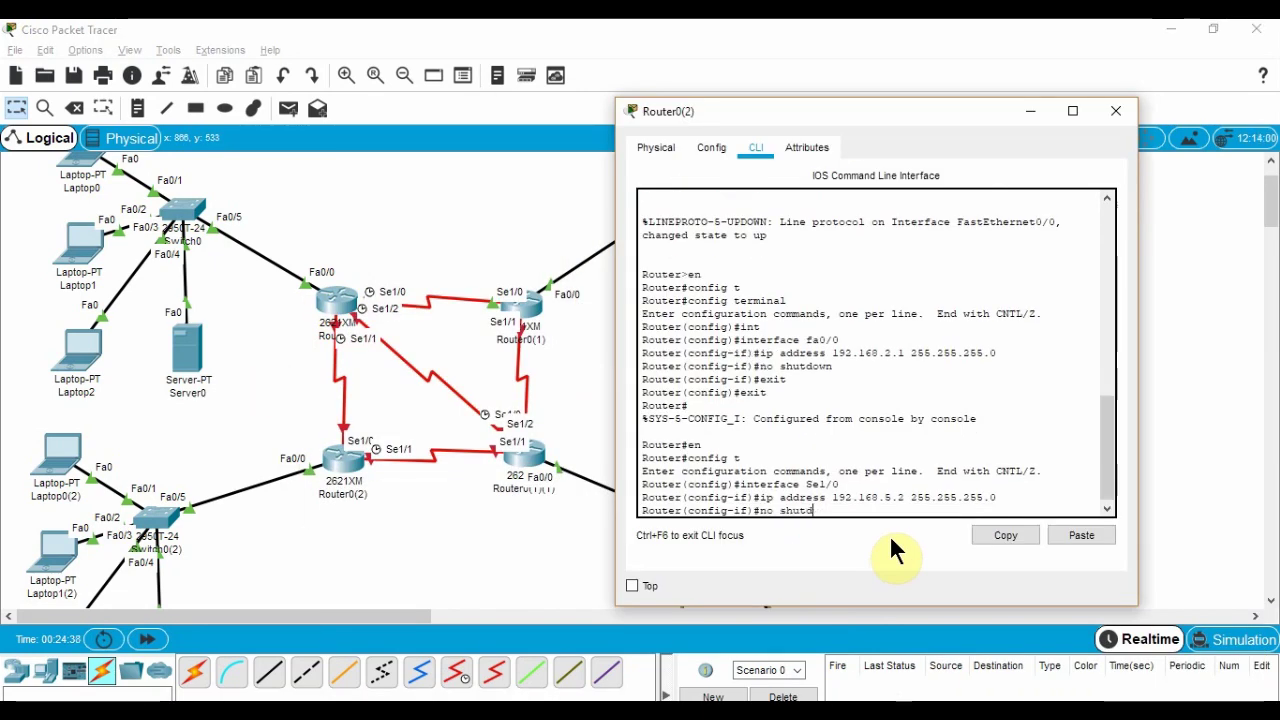
pyautogui.write('own')
pyautogui.press('Return')
pyautogui.write('exit')
pyautogui.press('Return')
pyautogui.write('int')
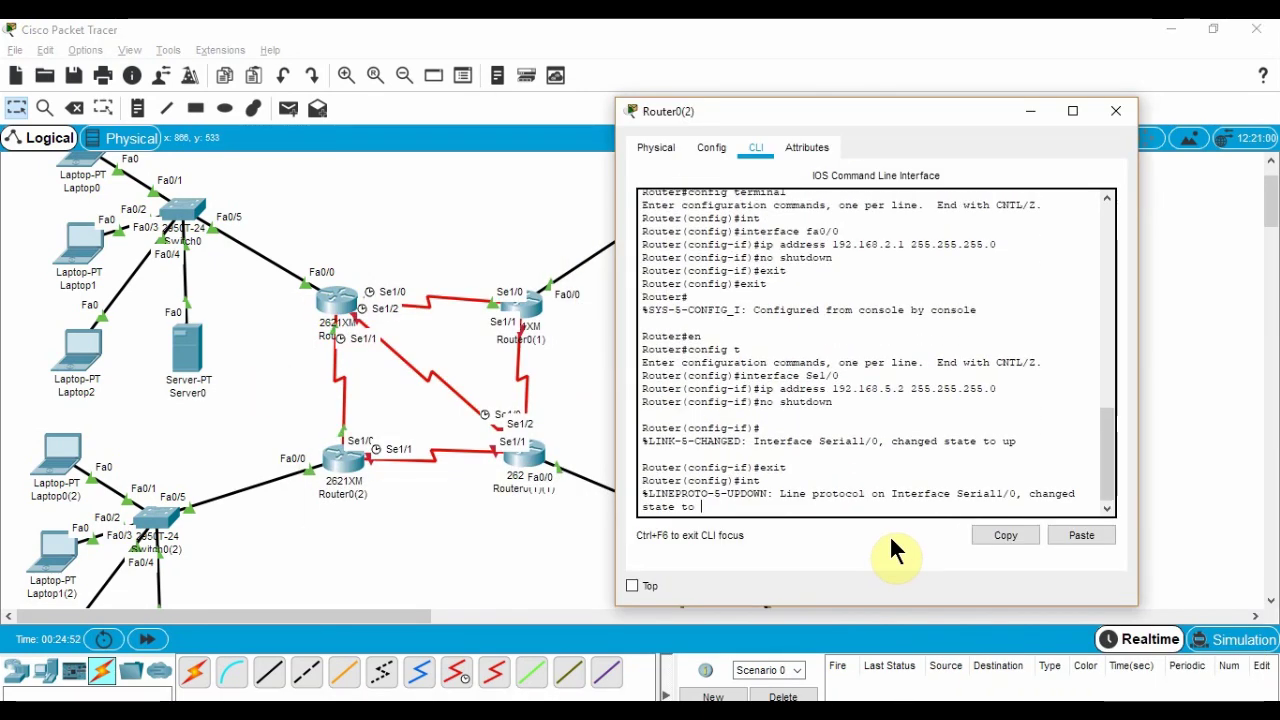
pyautogui.write('erface Se1/1')
pyautogui.press('Return')
pyautogui.write('ip address 192.168.8.1 255.2')
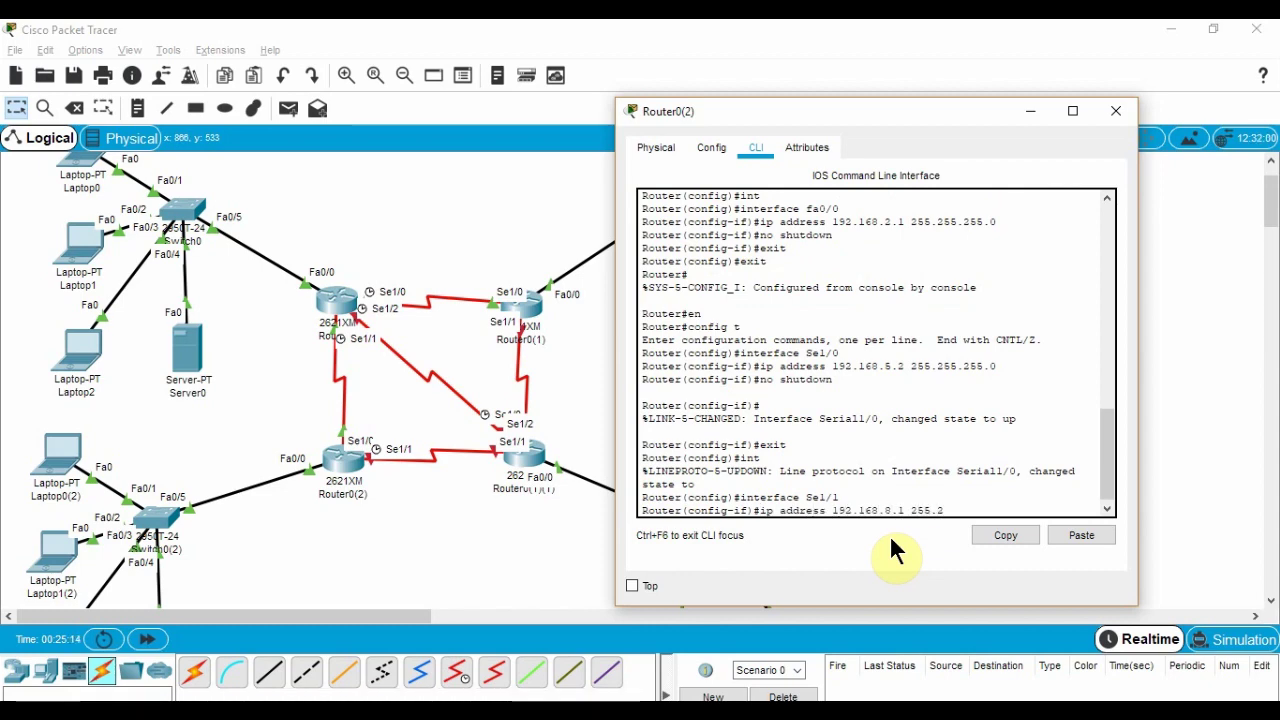
pyautogui.write('55.255.0')
pyautogui.press('Return')
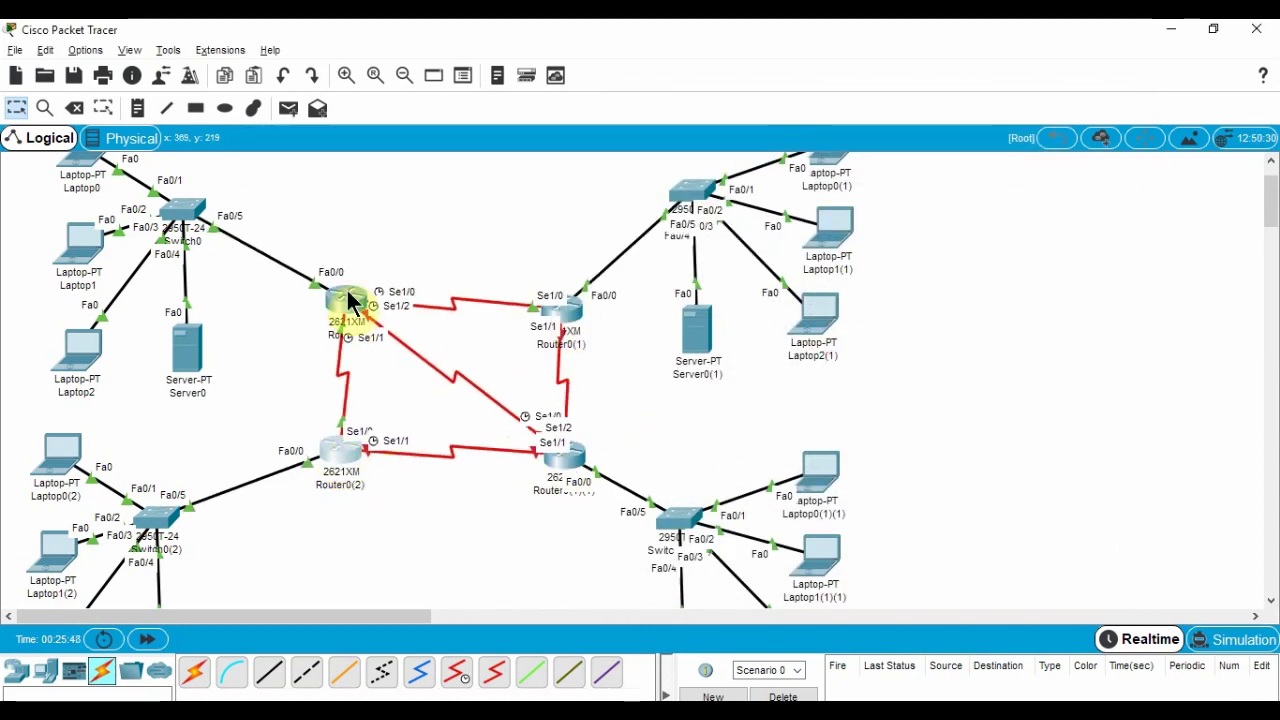
# On Router0(1)(1), give Se1/2 address 192.168.6.2 255.255.255.0 and enable it
pyautogui.click(565, 455)
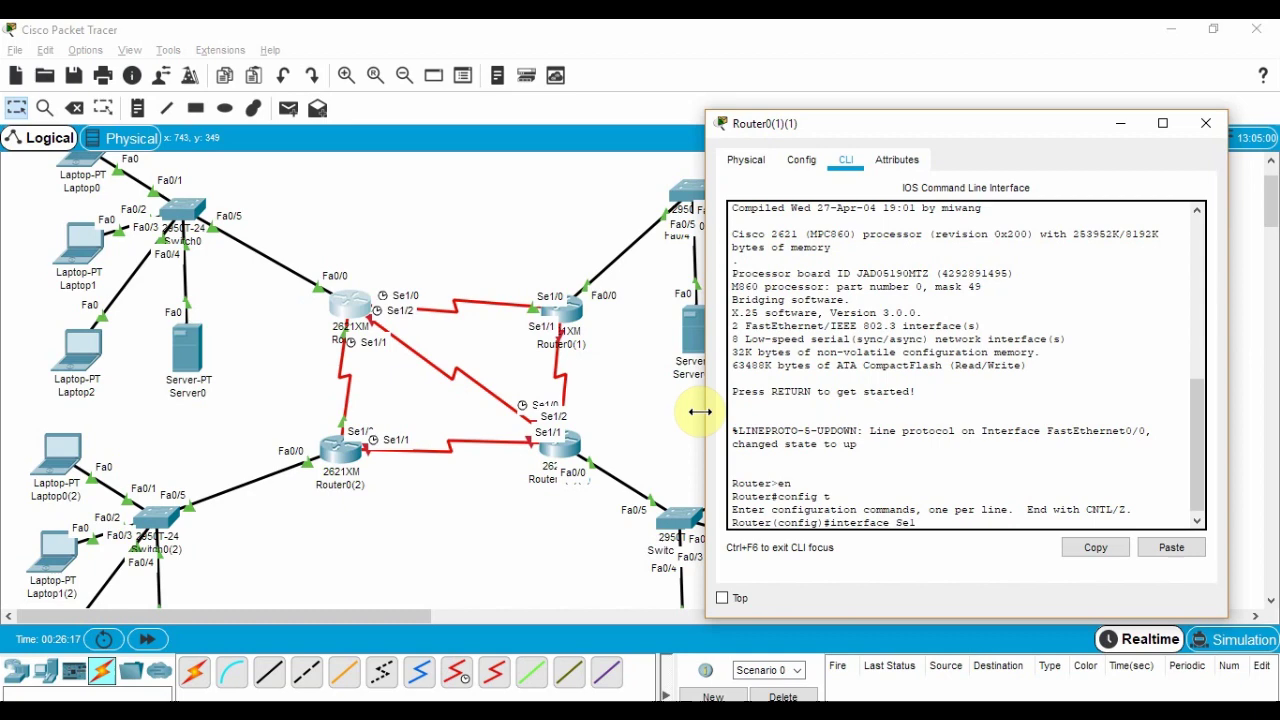
pyautogui.press('Return')
pyautogui.write('ip address 192.168.6.2 255.255.255.0')
pyautogui.press('Return')
pyautogui.write('no shutdown')
pyautogui.press('Return')
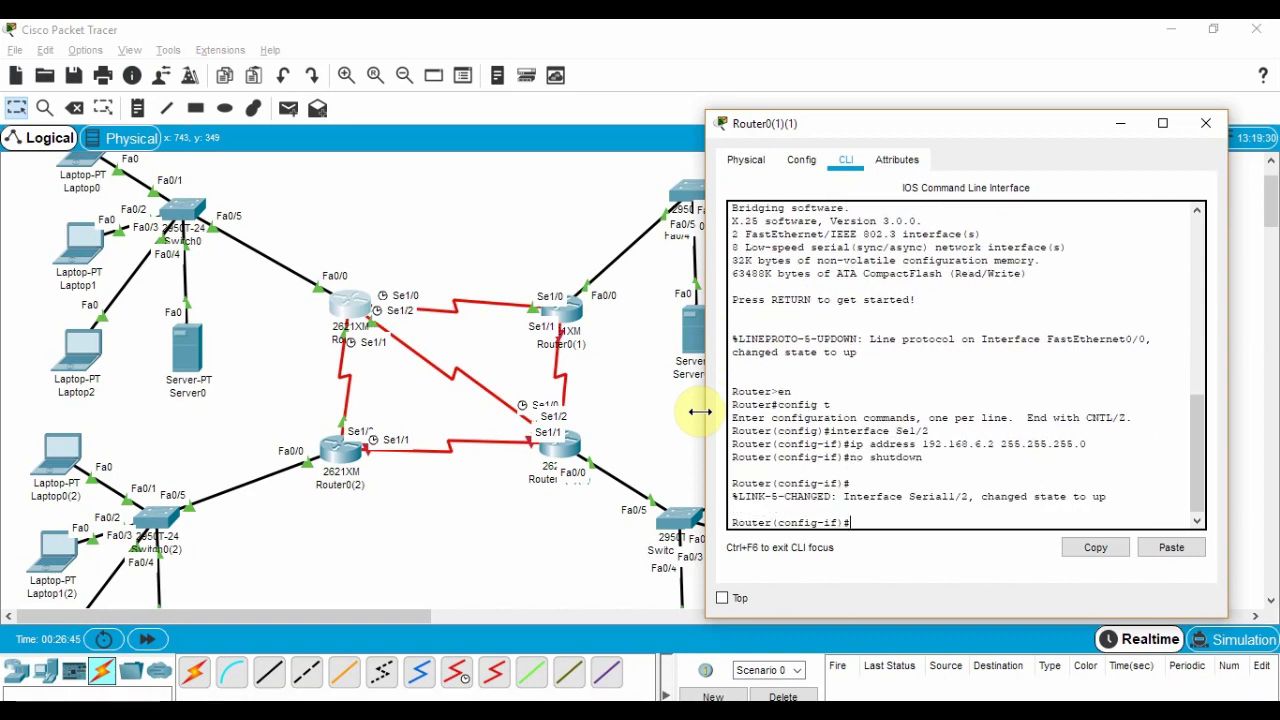
pyautogui.write('exit')
pyautogui.press('Return')
pyautogui.write('exit')
# On Router0(1)(1), address Se1/1 192.168.8.2 and Se1/0 192.168.7.1 (/24) and enable both
pyautogui.press('Return')
pyautogui.write('interface Se1/')
pyautogui.write('1')
pyautogui.press('Return')
pyautogui.write('ip address 192.168.8.')
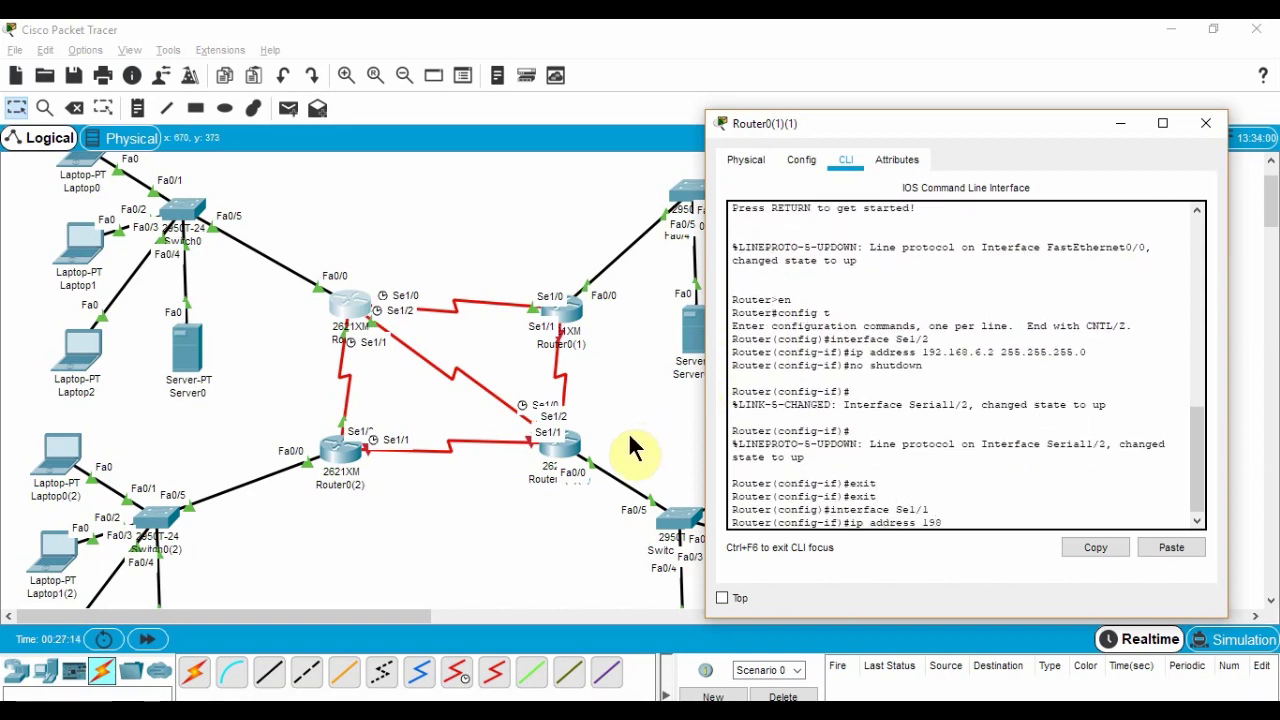
pyautogui.write('2 255.255.255.0')
pyautogui.press('Return')
pyautogui.write('no shutdown')
pyautogui.press('Return')
pyautogui.write('exit')
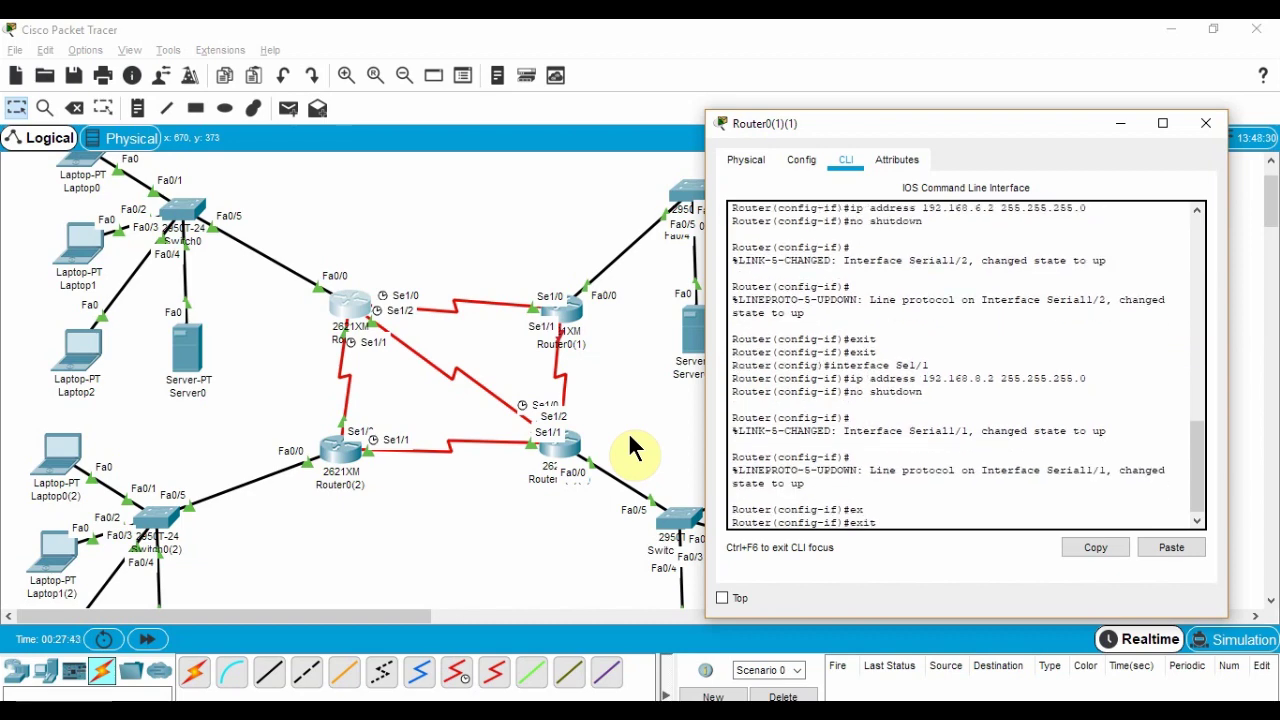
pyautogui.press('Return')
pyautogui.write('interface Se1/0')
pyautogui.press('Return')
pyautogui.write('ip address 192.168.7.')
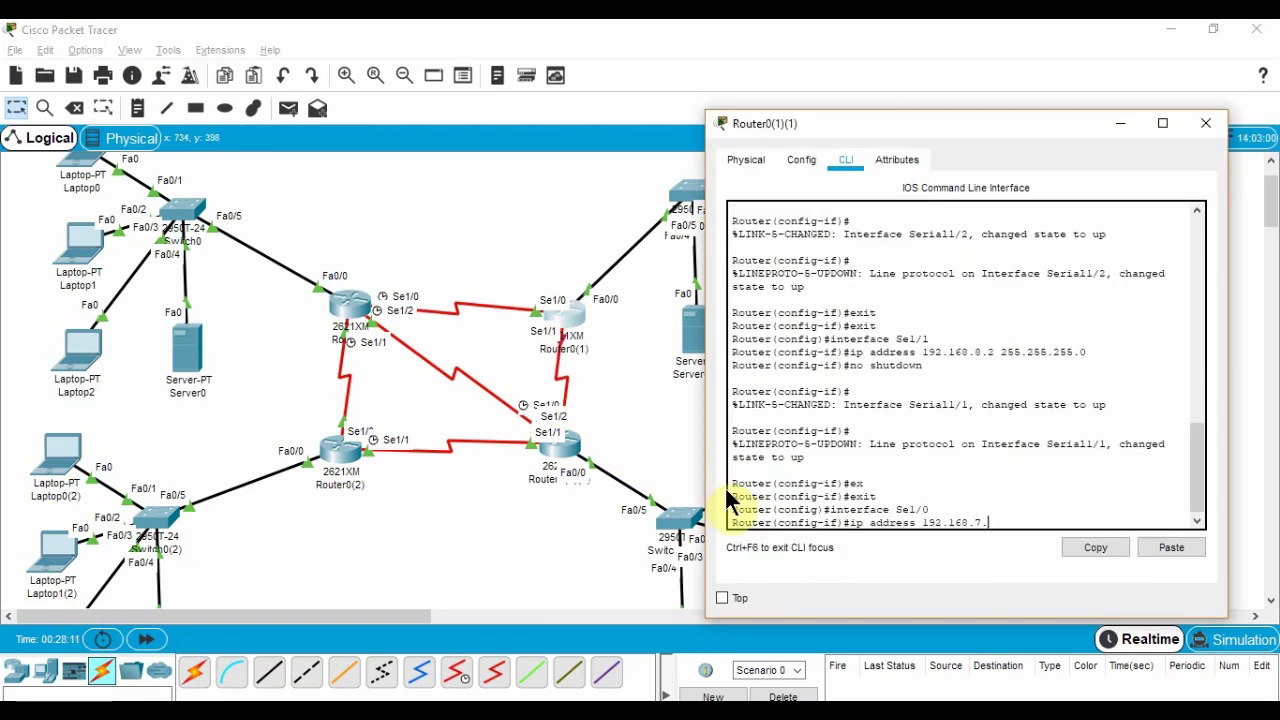
pyautogui.write('1 255.255.255.0')
pyautogui.press('Return')
pyautogui.write('no shutdown')
pyautogui.press('Return')
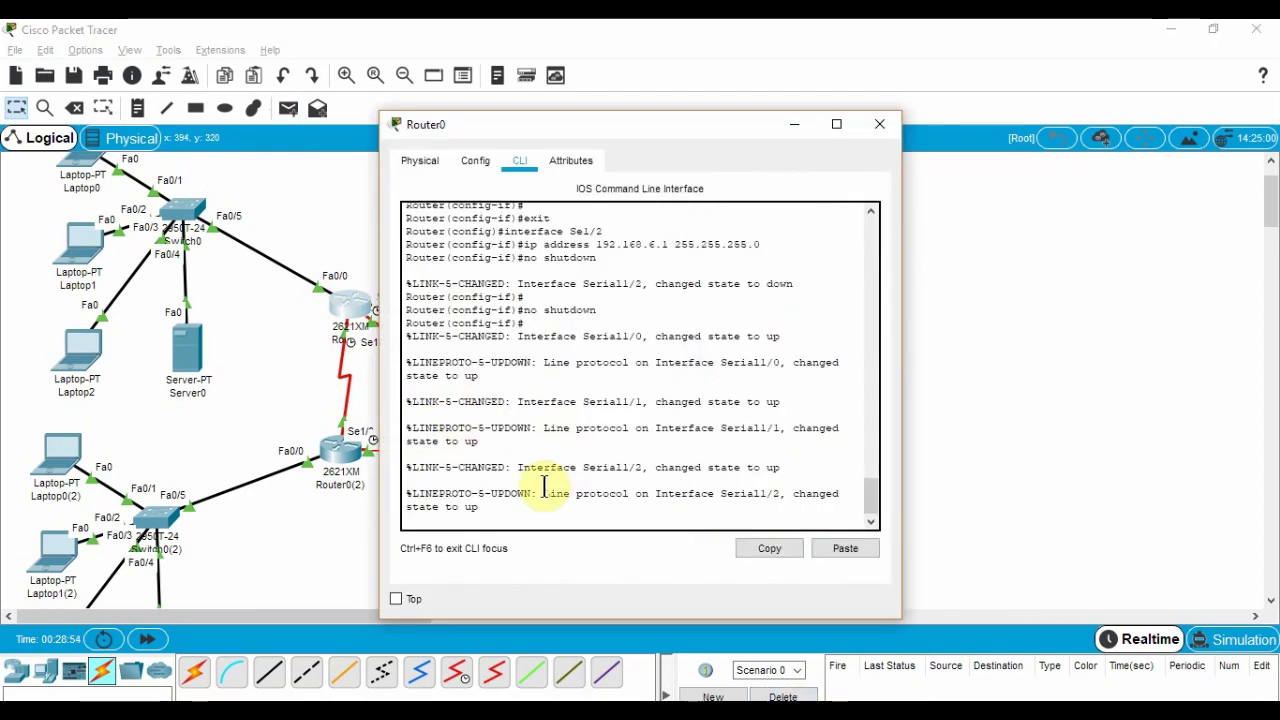
# Start OSPF process 1 on Router0 with 'router ospf 1'
pyautogui.write('exit')
pyautogui.press('Return')
pyautogui.moveTo(706, 134); pyautogui.dragTo(1018, 122)
pyautogui.write('c')
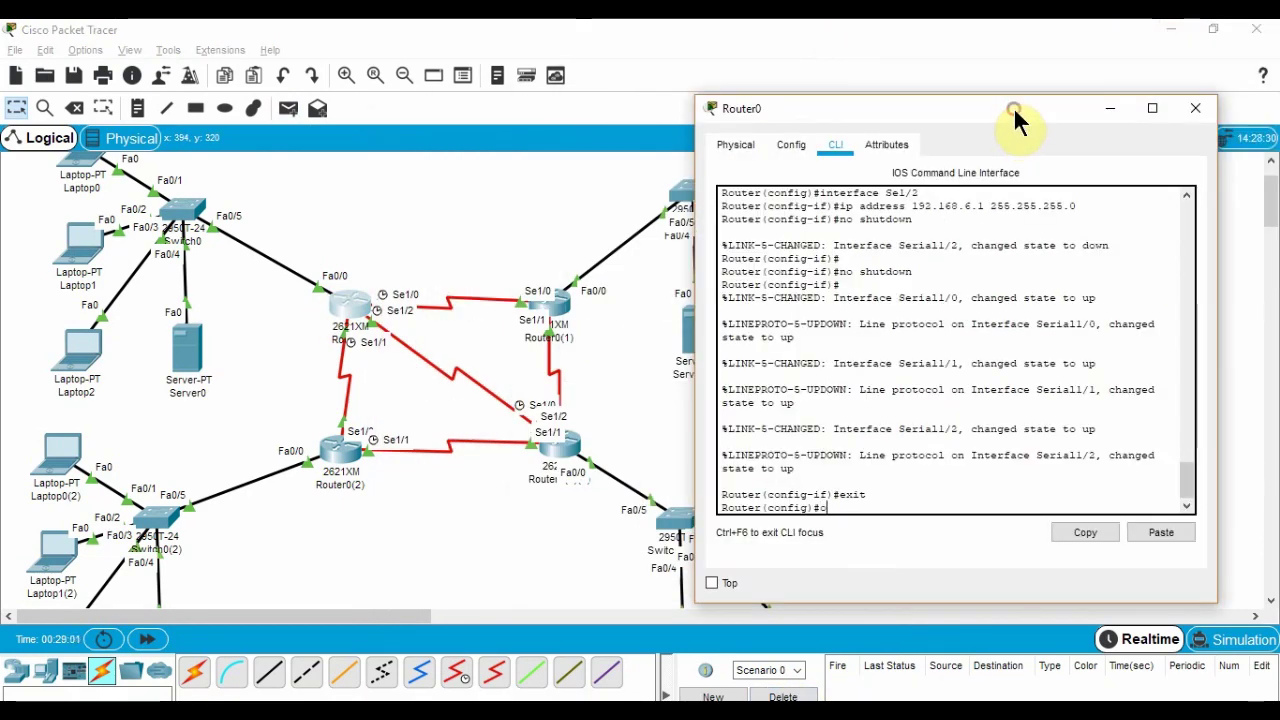
pyautogui.write('outer')
pyautogui.press('BackSpace')
pyautogui.press('BackSpace')
pyautogui.press('BackSpace')
pyautogui.press('BackSpace')
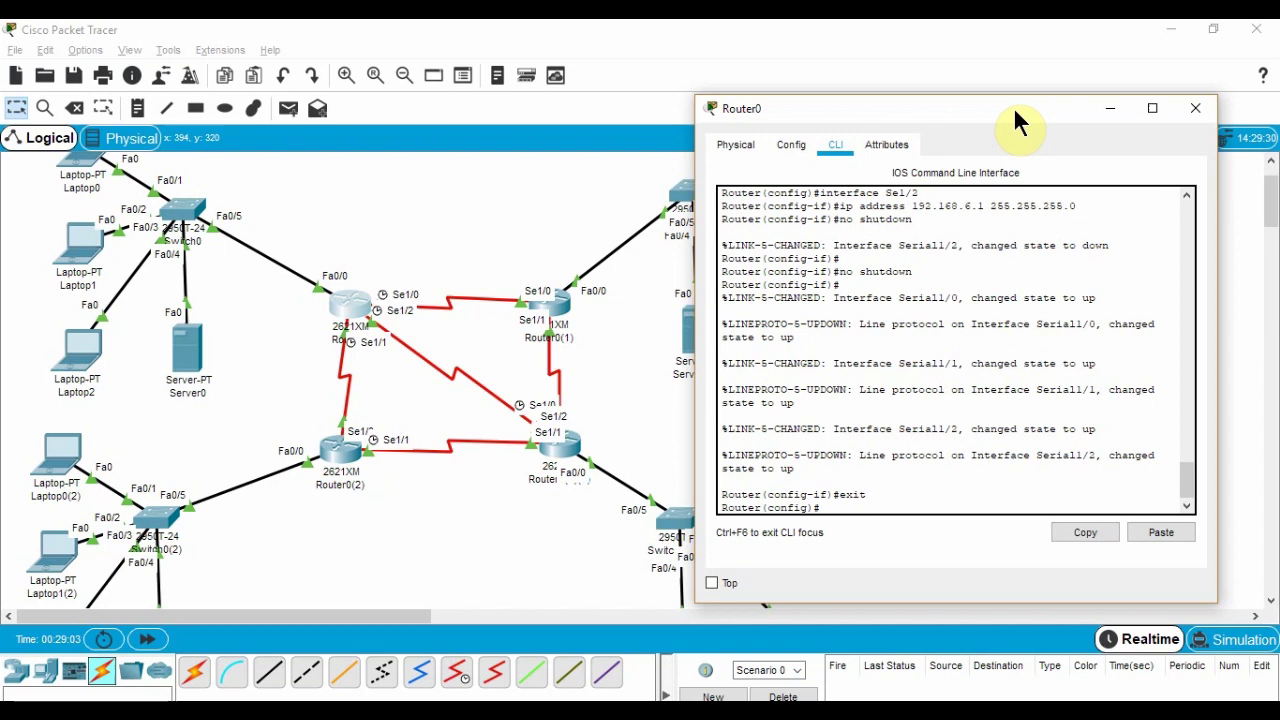
pyautogui.write('rou')
pyautogui.press('Tab')
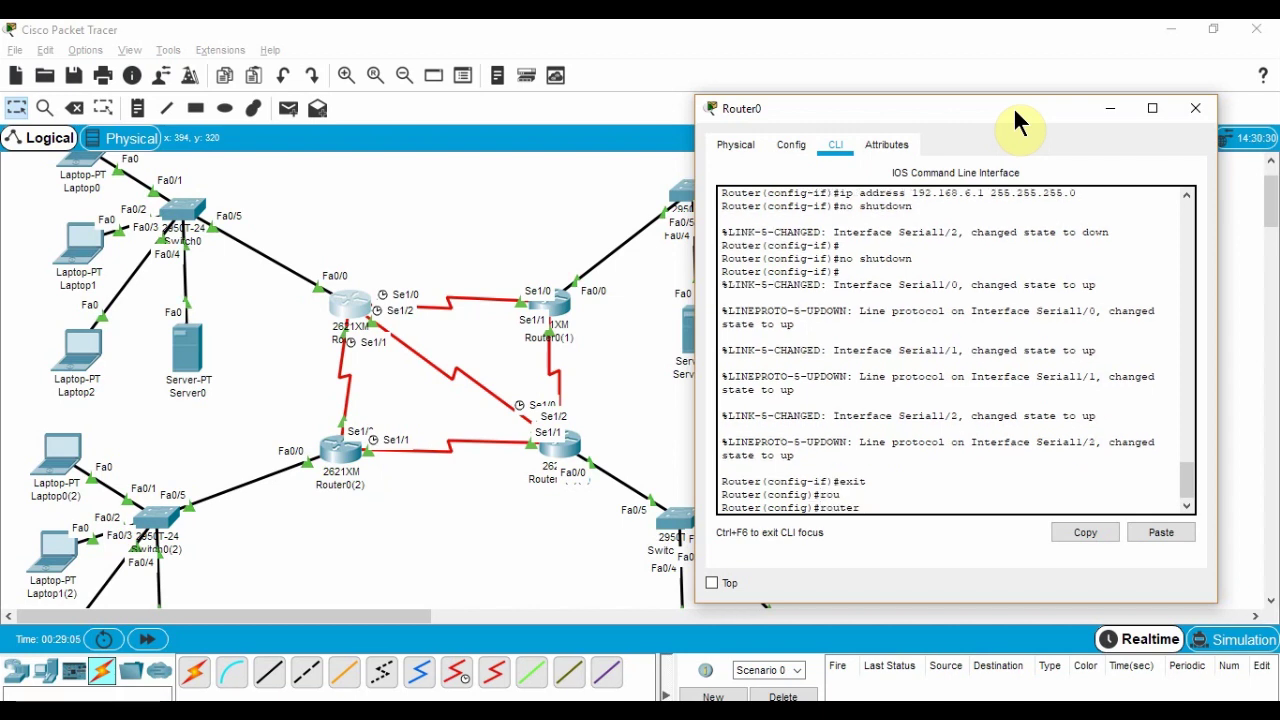
pyautogui.write('os')
pyautogui.press('Tab')
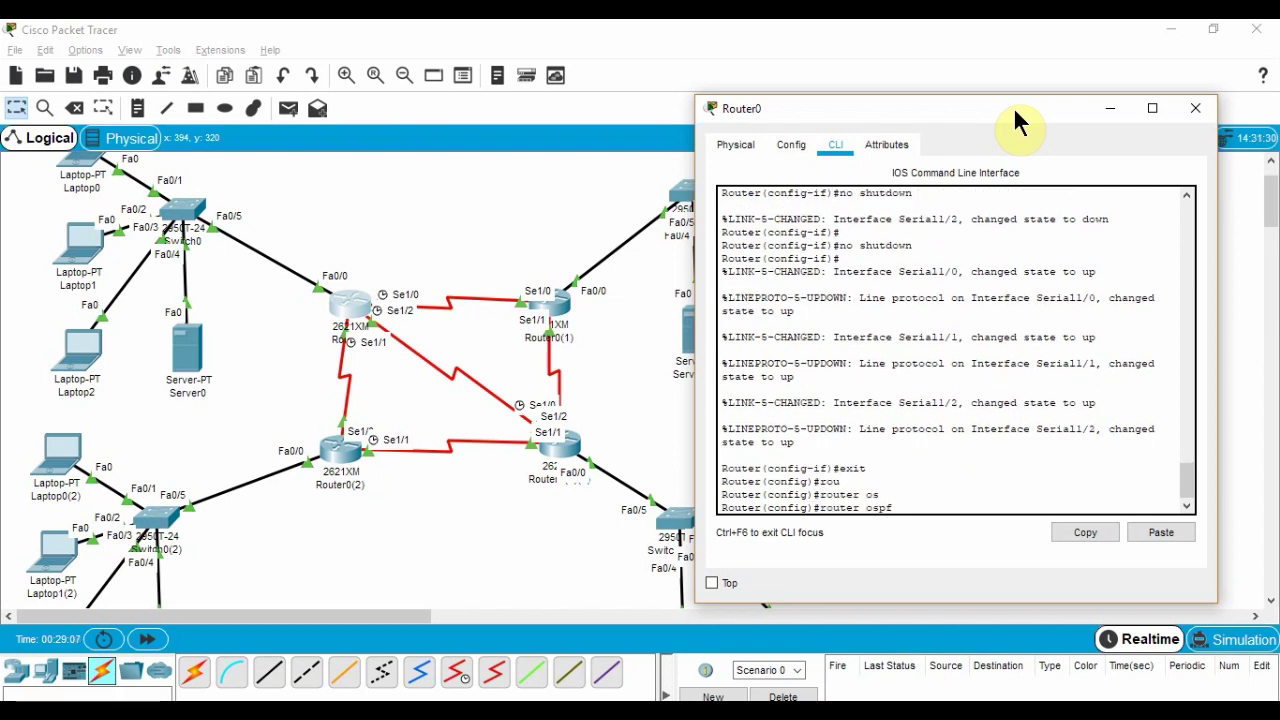
pyautogui.write('?')
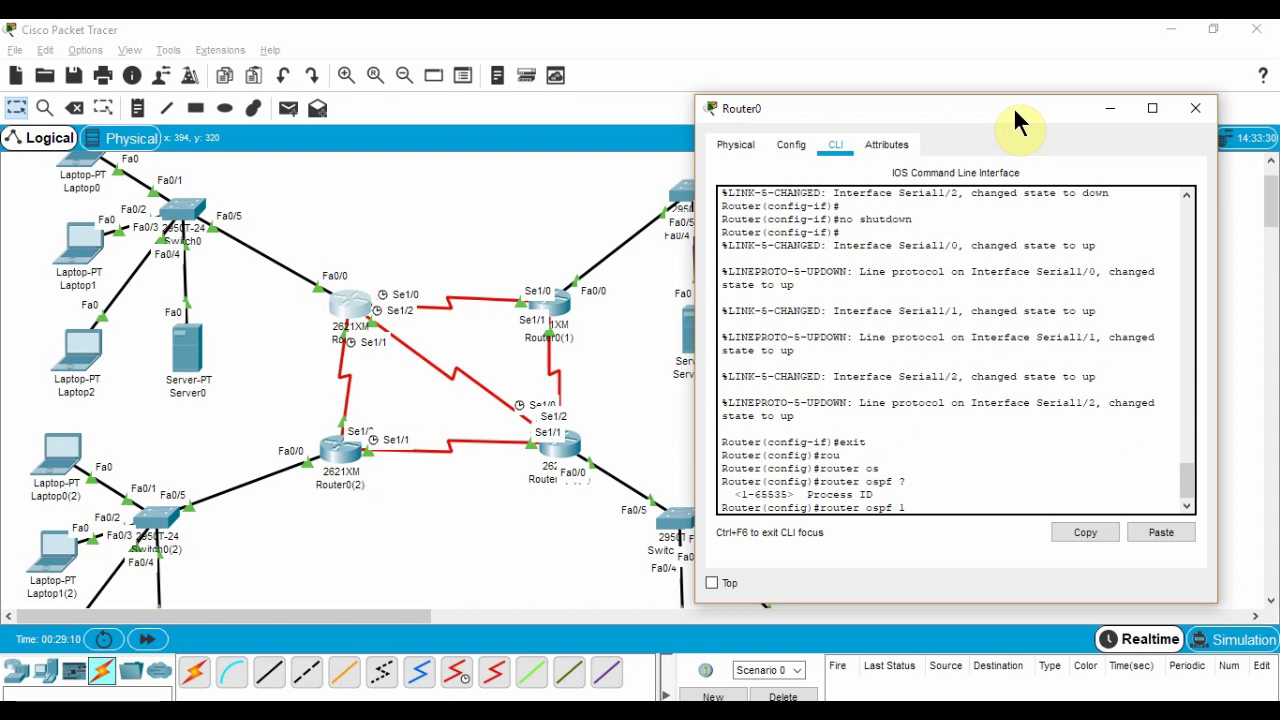
pyautogui.write('1')
pyautogui.press('Return')
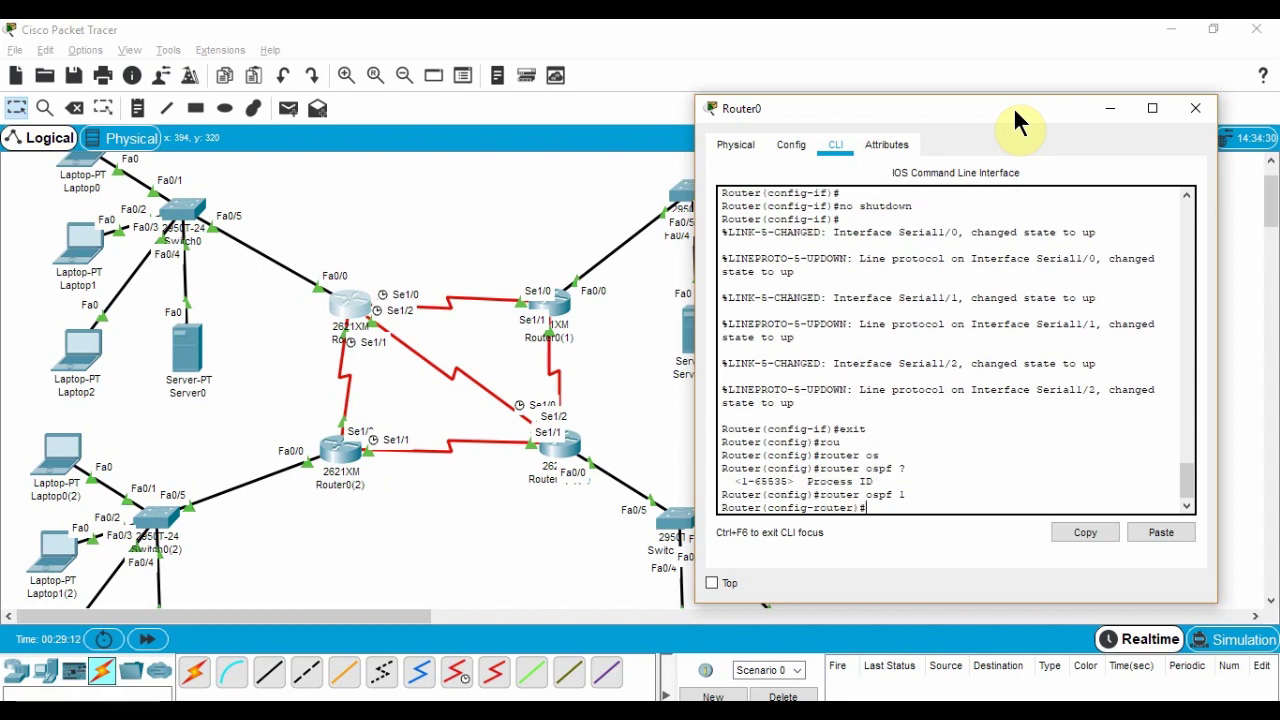
# Advertise 192.168.1.0, 192.168.4.0, 192.168.5.0 and 192.168.6.0 with wildcard 0.0.0.255 in area 0
pyautogui.write('net')
pyautogui.press('Tab')
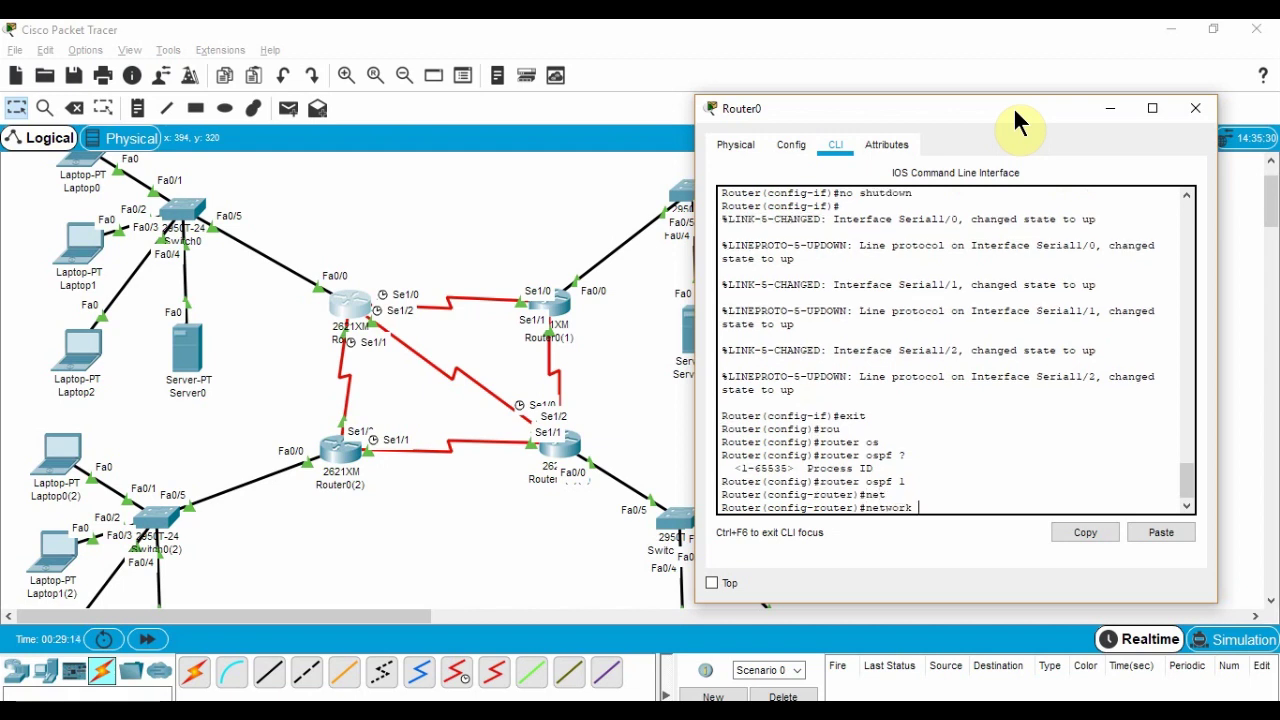
pyautogui.write('?')
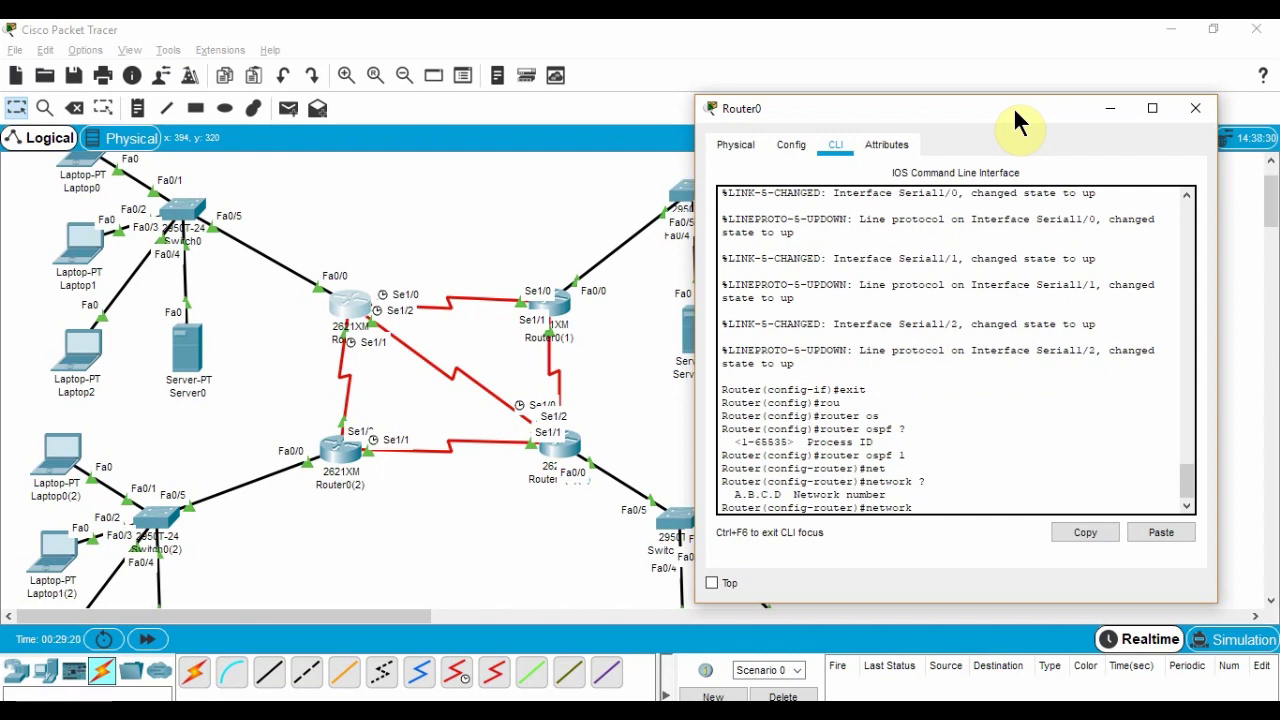
pyautogui.write('1')
pyautogui.write('92.168.1.0 0.0.0.255')
pyautogui.press('Return')
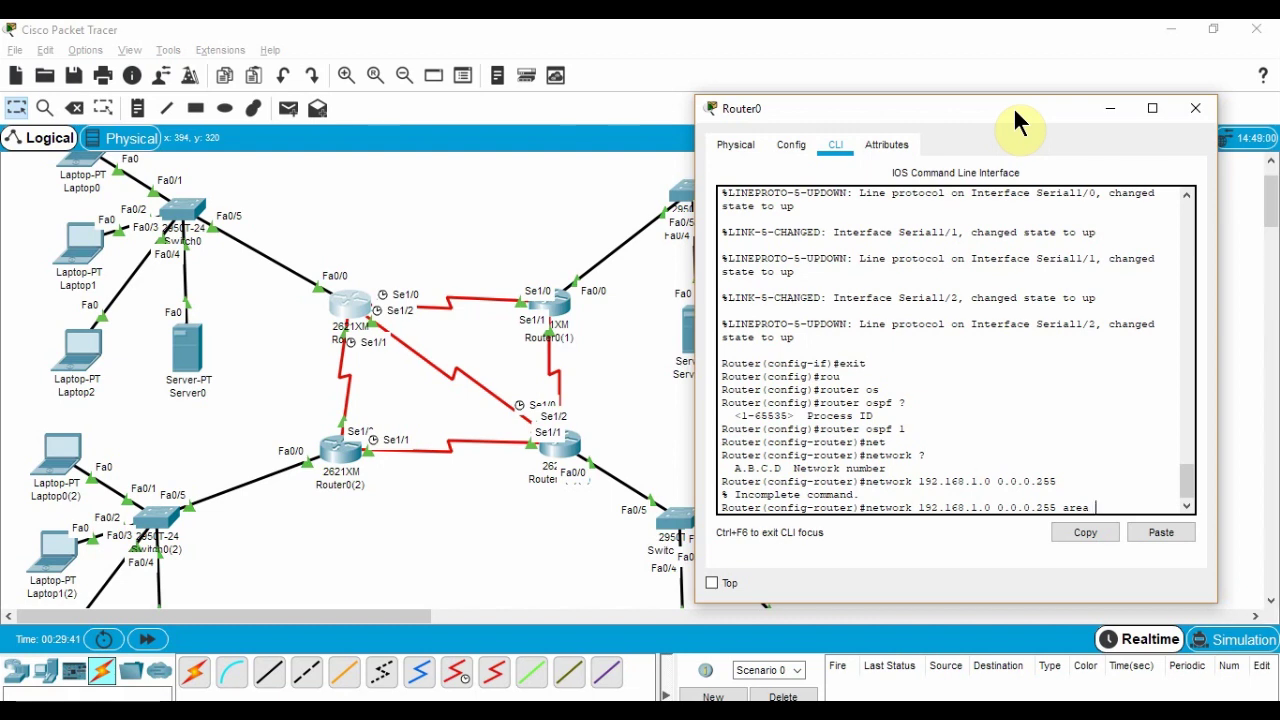
pyautogui.press('Return')
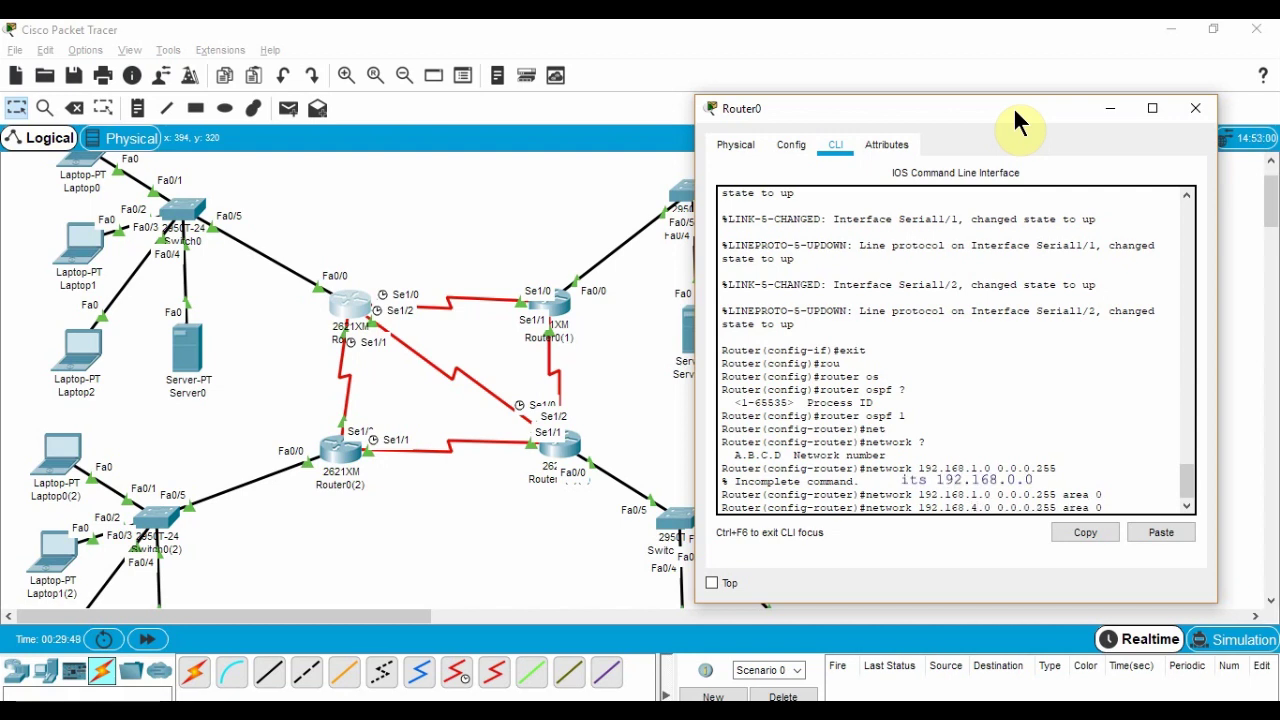
pyautogui.press('Return')
pyautogui.press('Up')
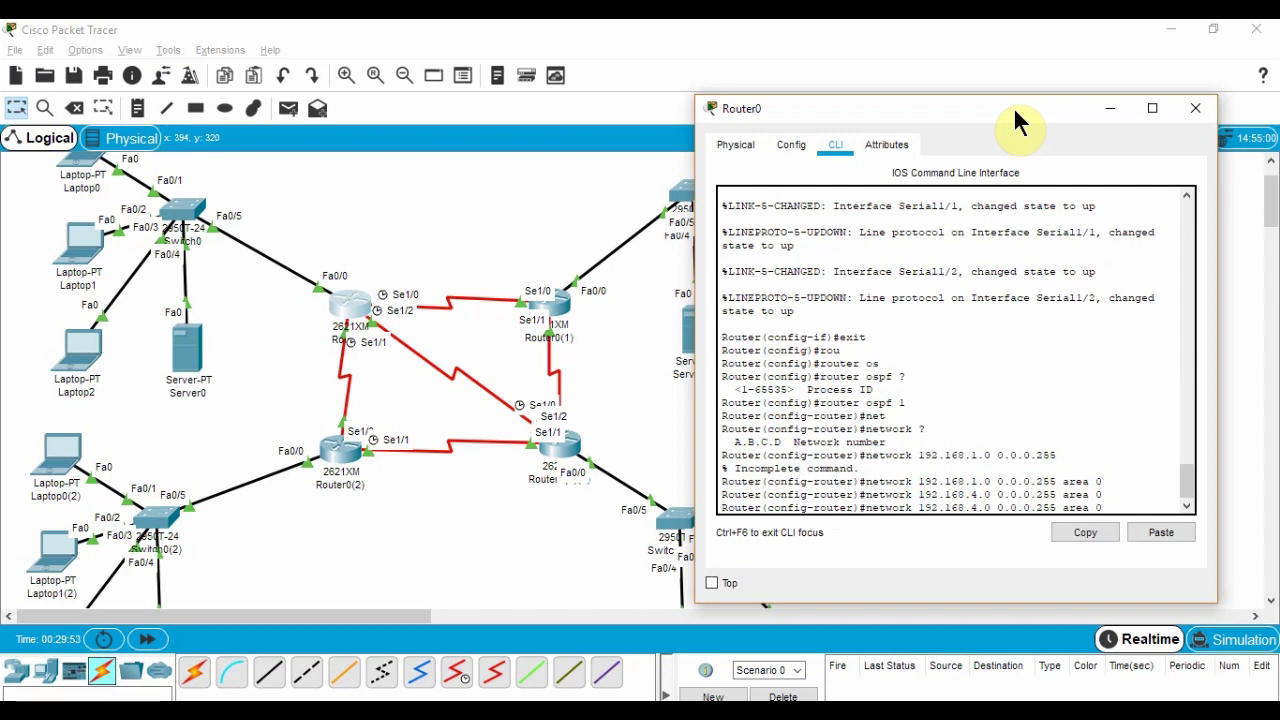
pyautogui.press('Left')
pyautogui.press('Left')
pyautogui.press('Left')
pyautogui.press('Left')
pyautogui.press('Left')
pyautogui.press('Left')
pyautogui.press('Left')
pyautogui.press('Left')
pyautogui.press('Left')
pyautogui.press('Left')
pyautogui.press('Left')
pyautogui.press('Left')
pyautogui.press('Left')
pyautogui.press('Left')
pyautogui.press('Left')
pyautogui.press('Left')
pyautogui.press('Left')
pyautogui.press('Left')
pyautogui.press('Left')
pyautogui.press('Left')
pyautogui.press('Return')
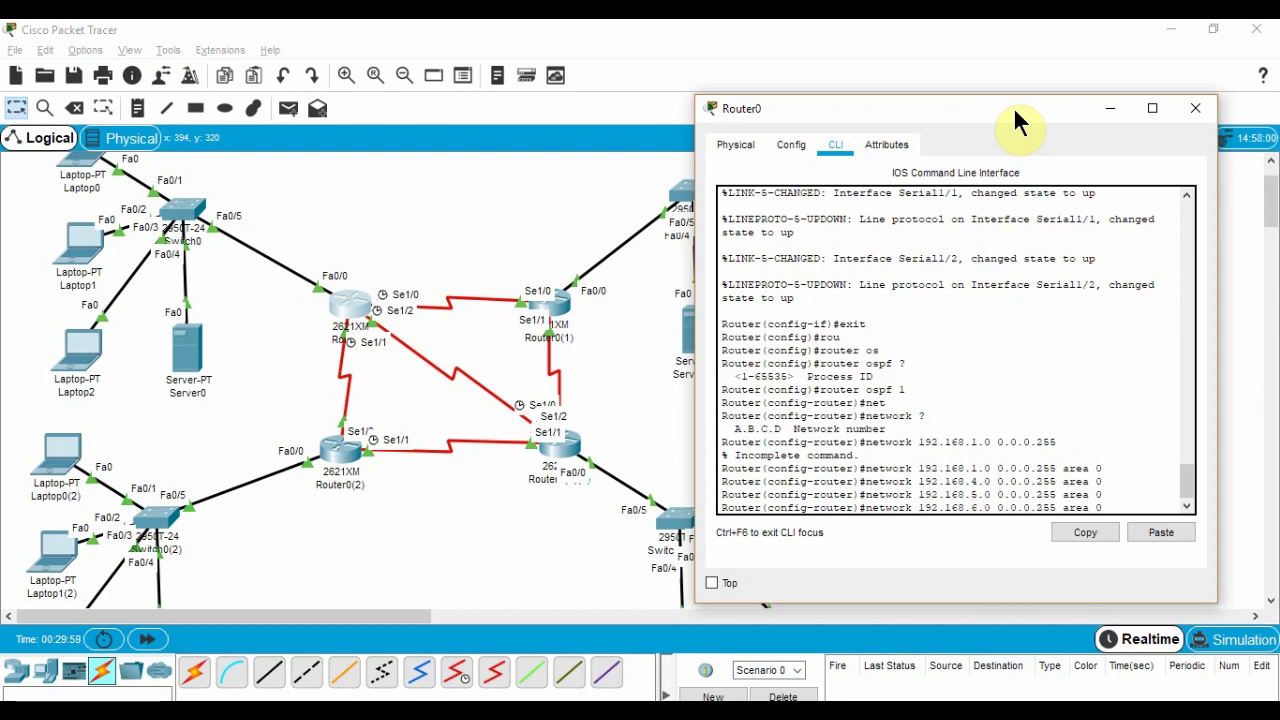
pyautogui.press('Return')
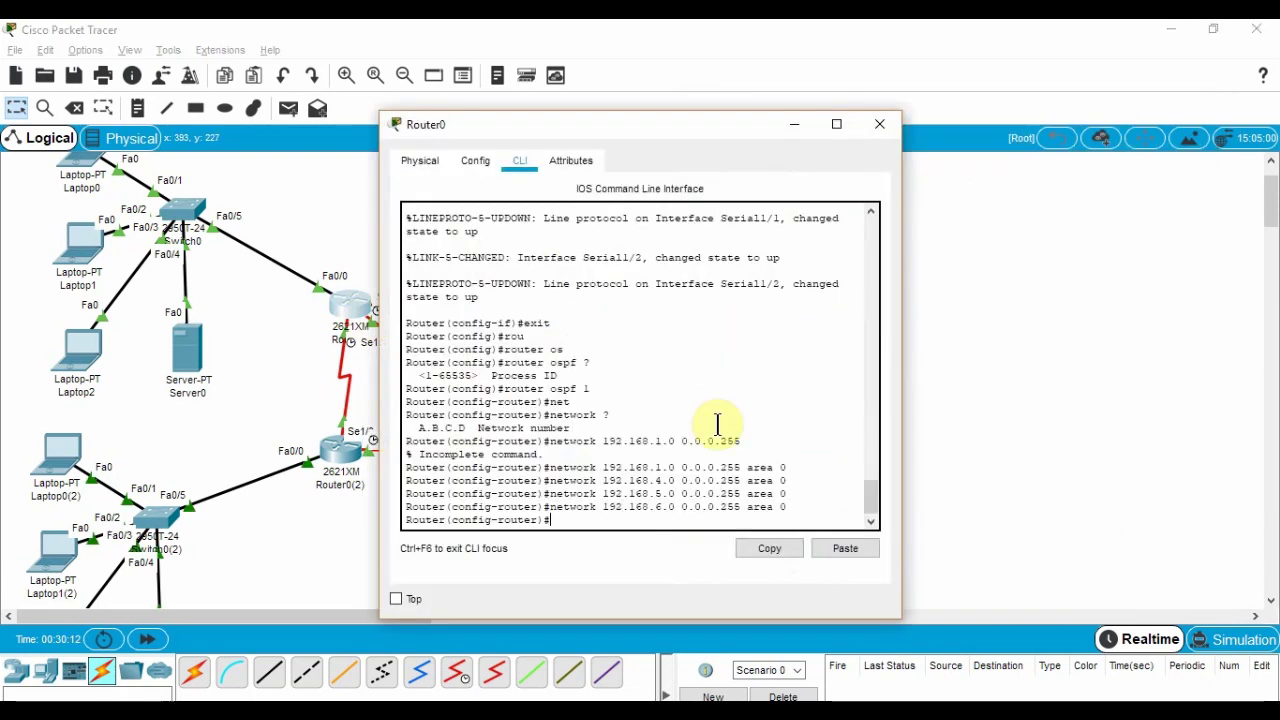
# Run OSPF process 2 on Router0(1), advertising its networks in area 0, and close its console
pyautogui.write('exit')
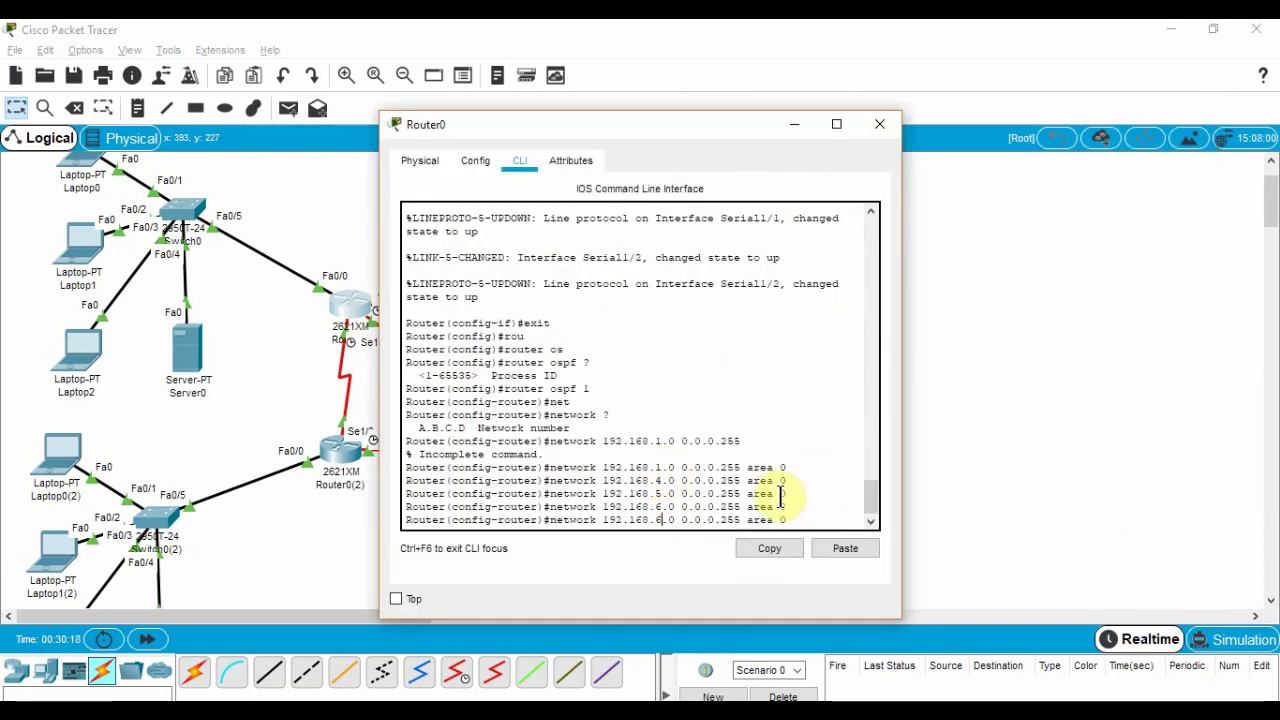
pyautogui.press('Return')
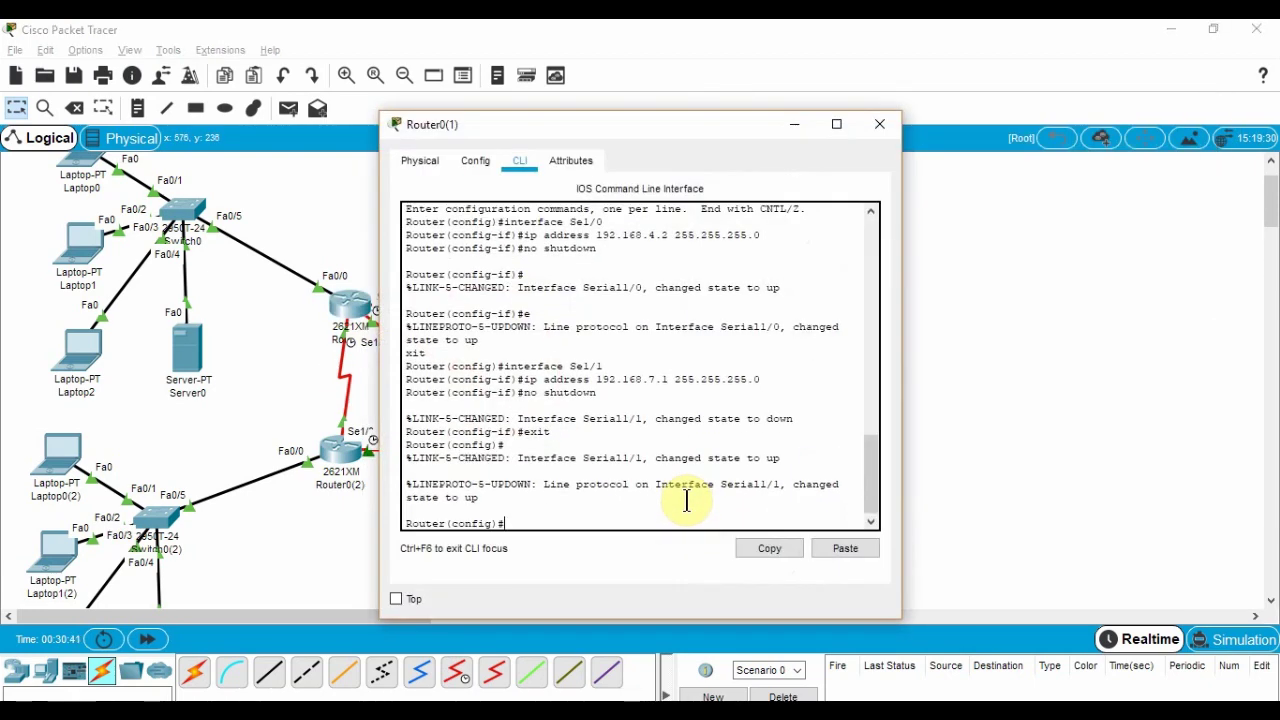
pyautogui.write('router ospf 2')
pyautogui.press('Return')
pyautogui.write('0.255 area 0')
pyautogui.press('Return')
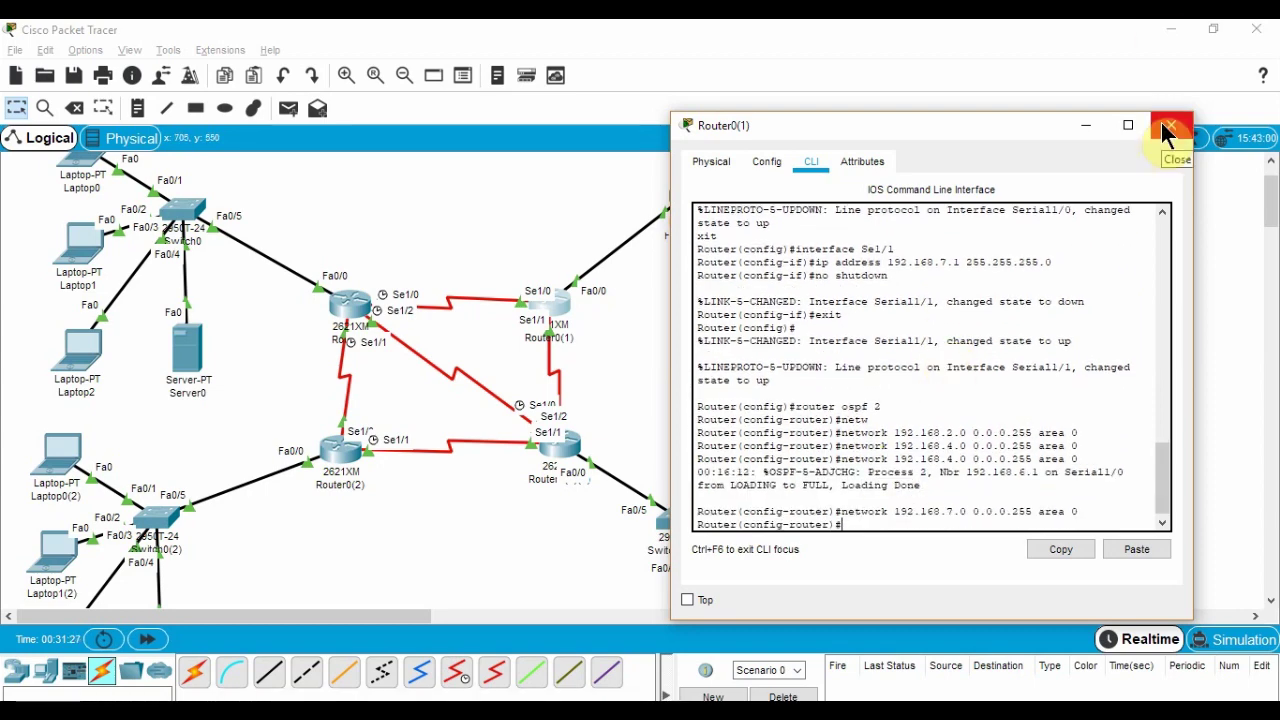
pyautogui.click(1171, 125)
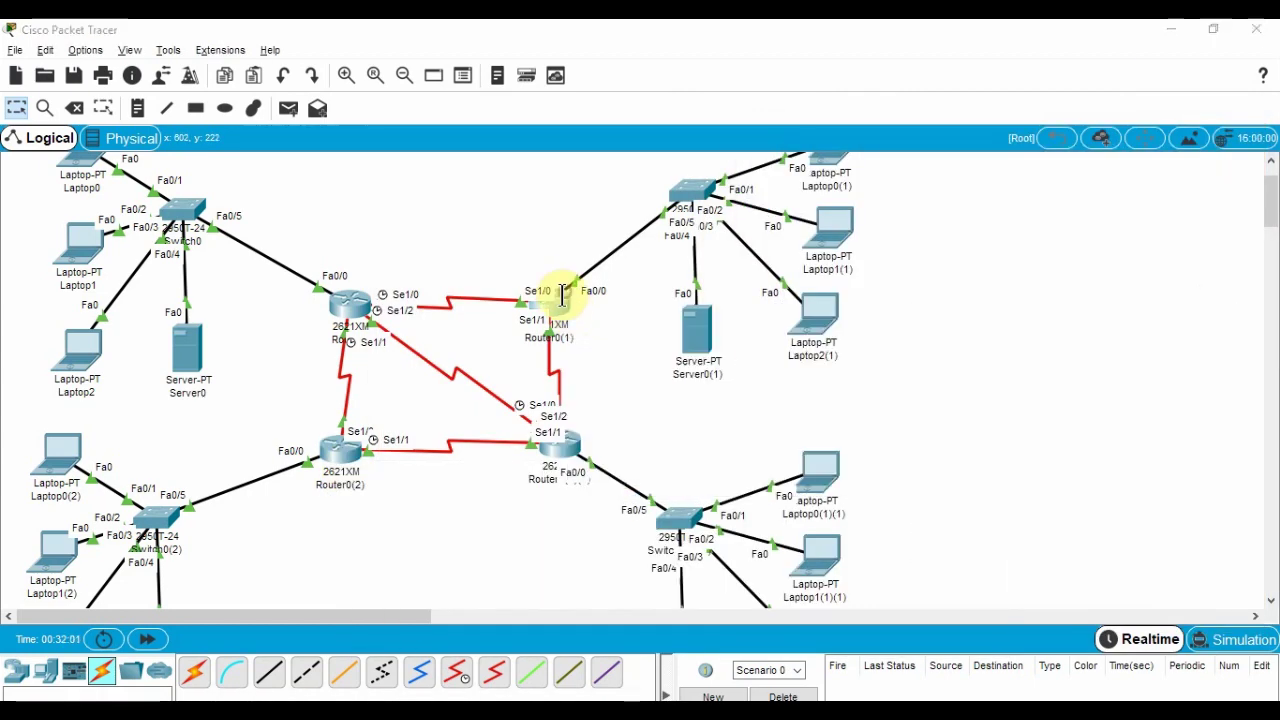
# Advertise Router0(2)'s networks, including 192.168.2.0, in OSPF area 0
pyautogui.click(560, 295)
pyautogui.press('Return')
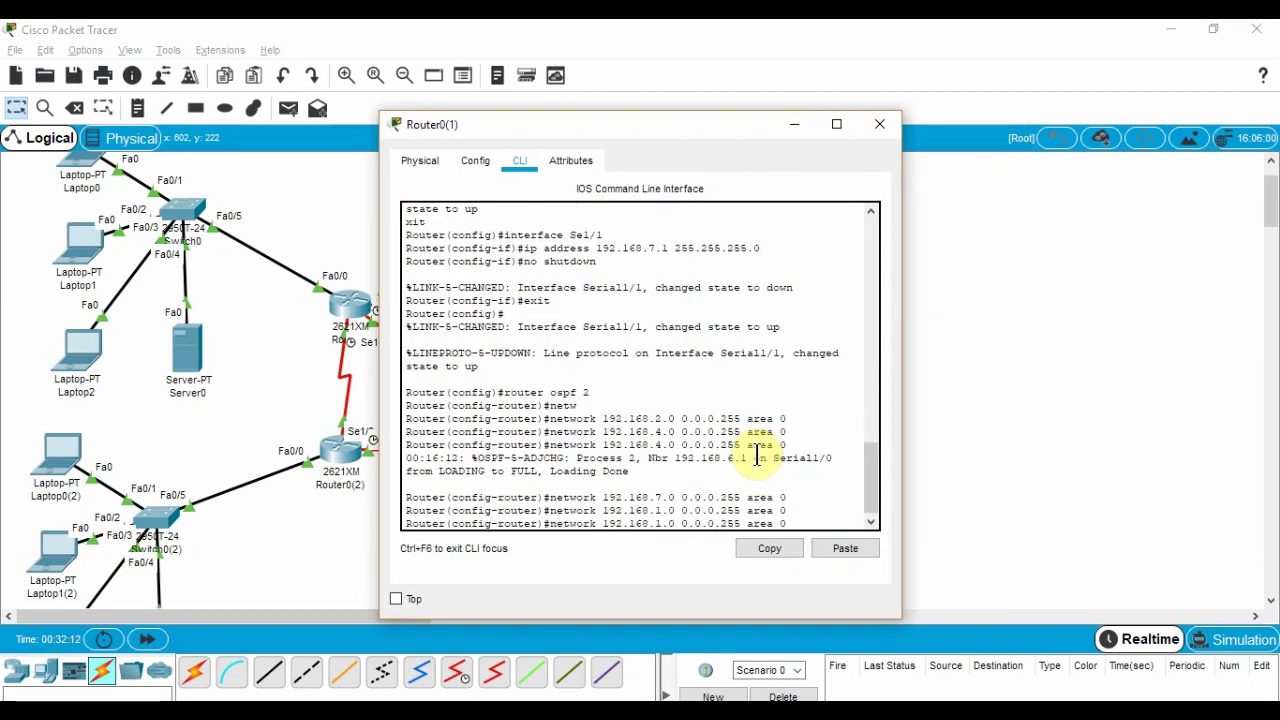
pyautogui.press('Return')
pyautogui.click(879, 124)
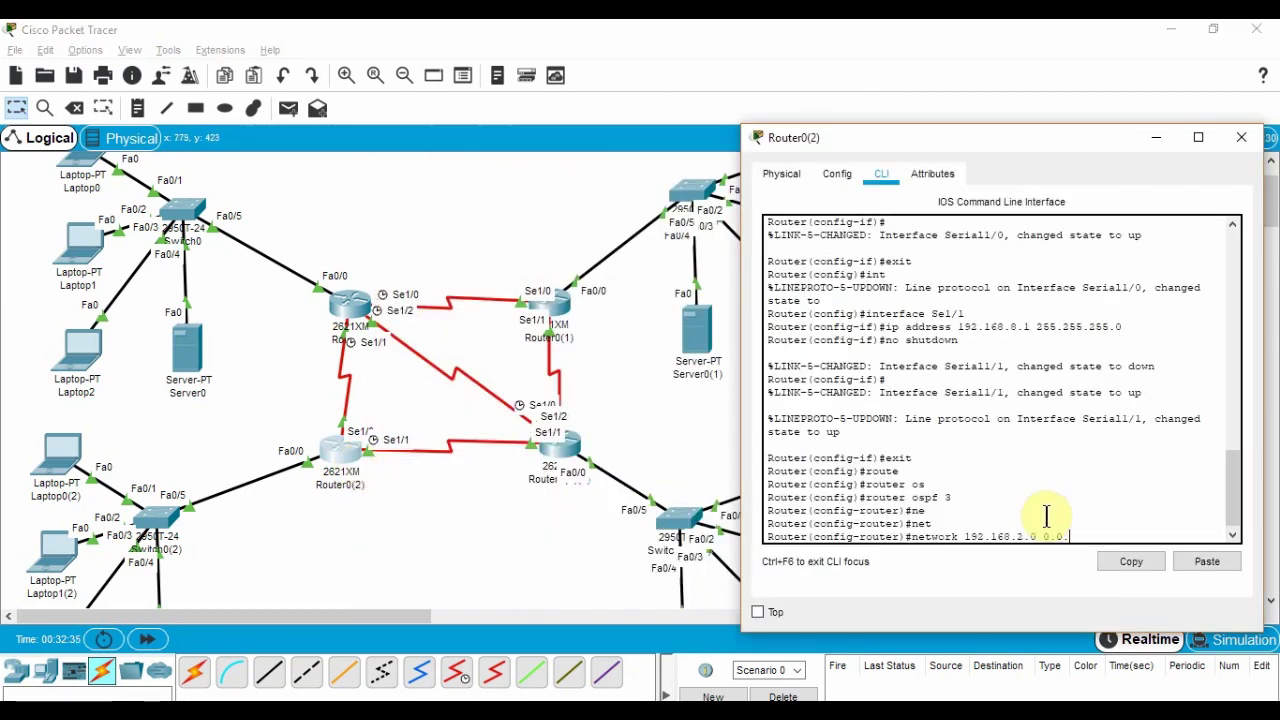
pyautogui.press('Return')
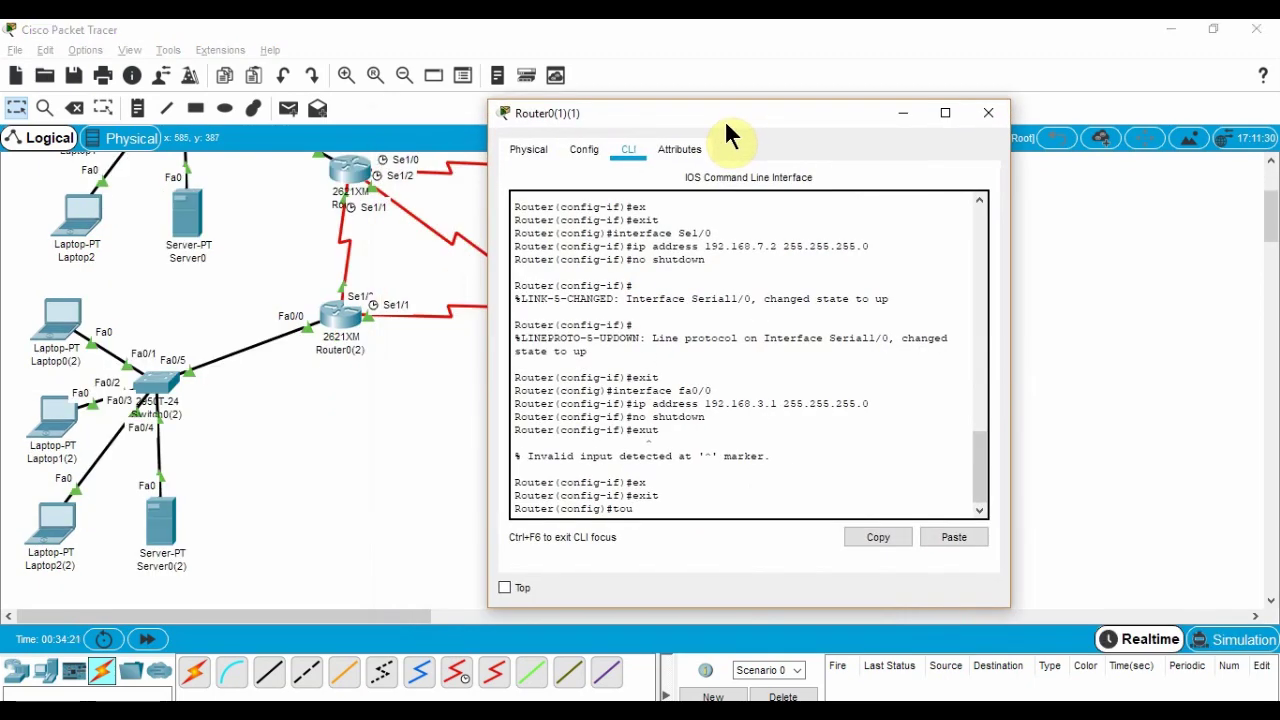
# Start OSPF process 4 on Router0(1)(1)
pyautogui.write('ter(config)#tou')
pyautogui.press('Tab')
pyautogui.write('er ospf')
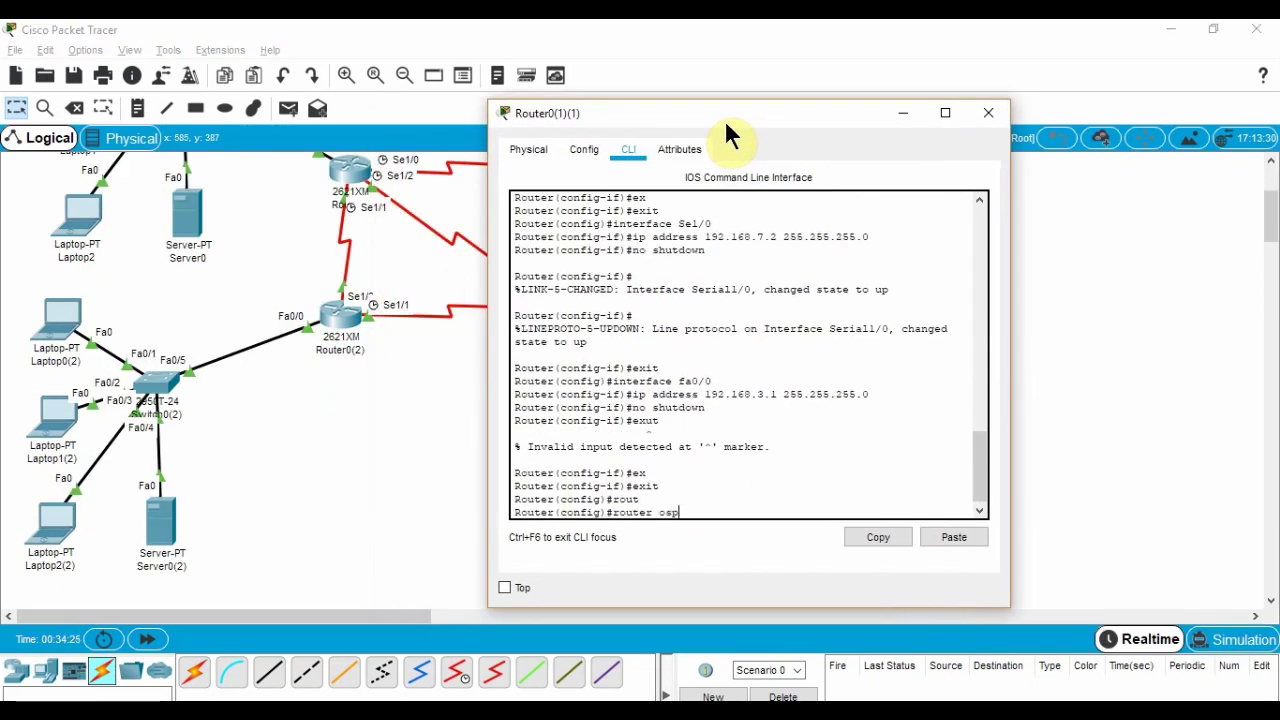
pyautogui.press('Tab')
pyautogui.write('4')
pyautogui.press('Return')
# Advertise 192.168.3.0, 192.168.7.0, 192.168.8.0 and 192.168.6.0 with wildcard 0.0.0.255 in area 0
pyautogui.write('net')
pyautogui.press('Tab')
pyautogui.write('rea 0')
pyautogui.press('Return')
pyautogui.write('network 192.168.7.0 0.0.0.255 area 0')
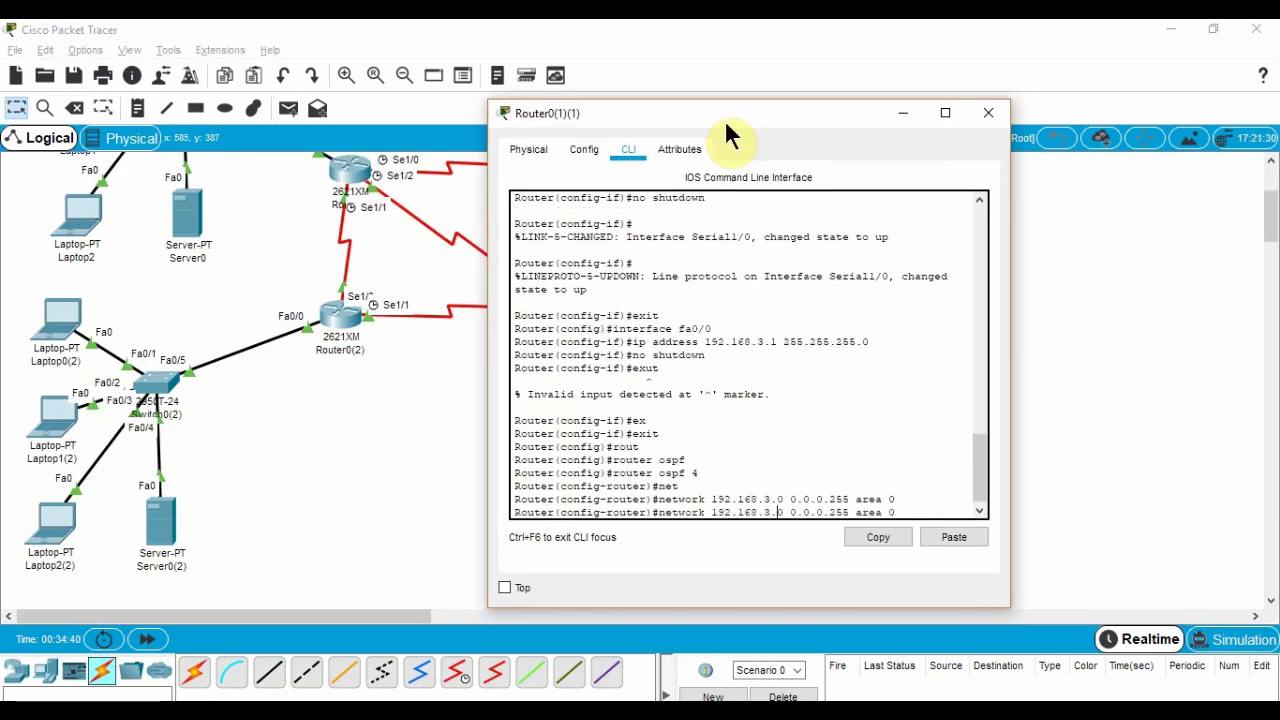
pyautogui.press('Return')
pyautogui.write('network 192.168.8.0 0.0.0.255 area 0')
pyautogui.press('Return')
pyautogui.write('network 192.168.6.0 0.0.0.255 area 0')
pyautogui.press('Return')
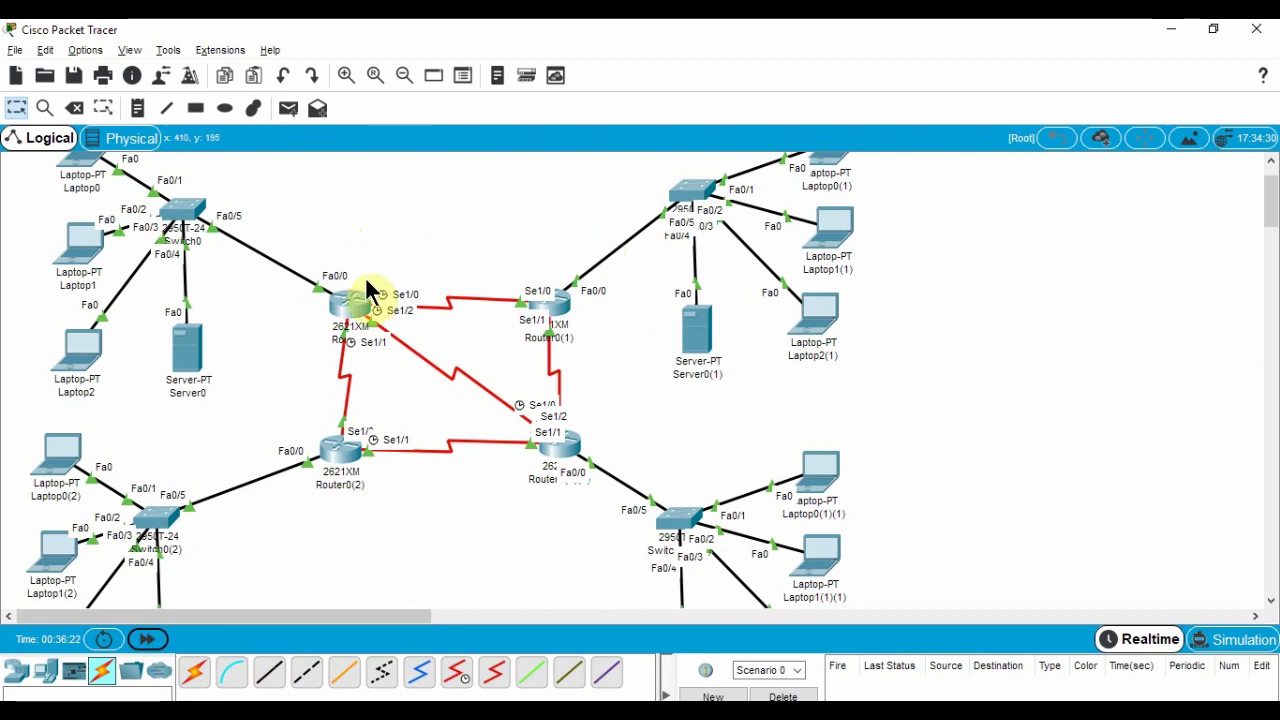
# Inspect Router0's routing table for OSPF routes to 192.168.1.0–3.0, 7.0 and 8.0
pyautogui.click(42, 108)
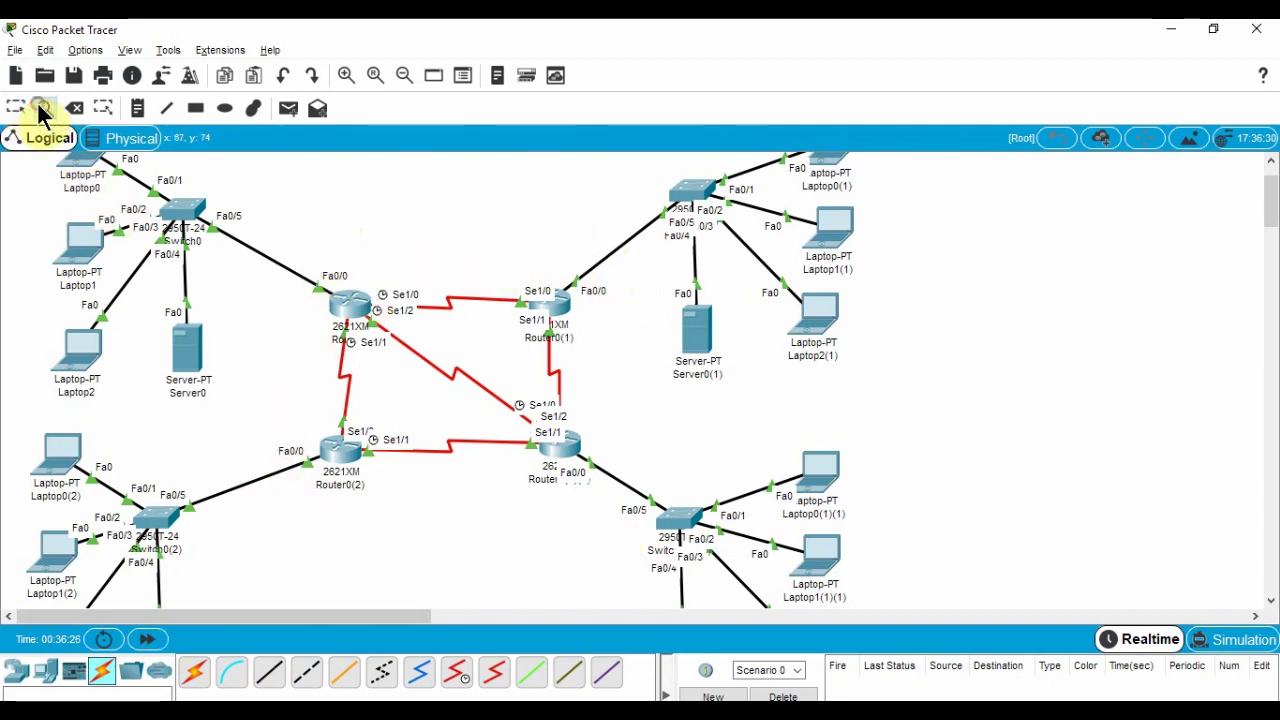
pyautogui.click(357, 315)
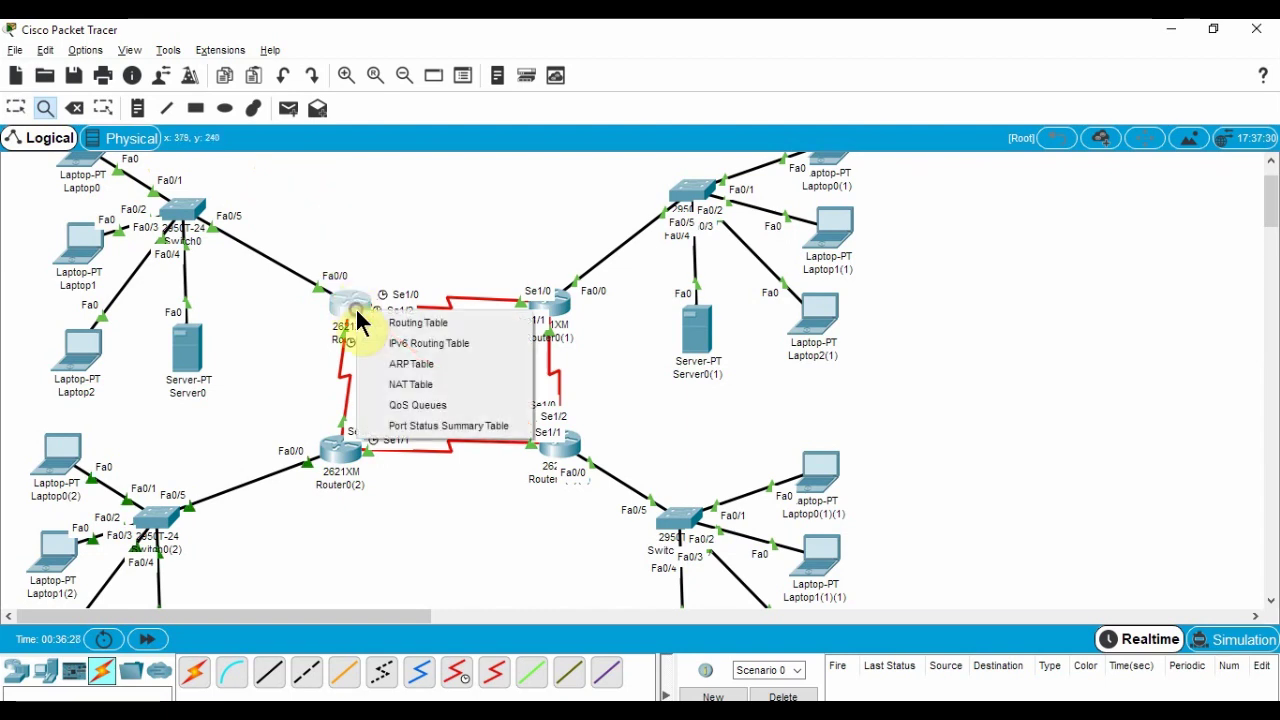
pyautogui.click(364, 321)
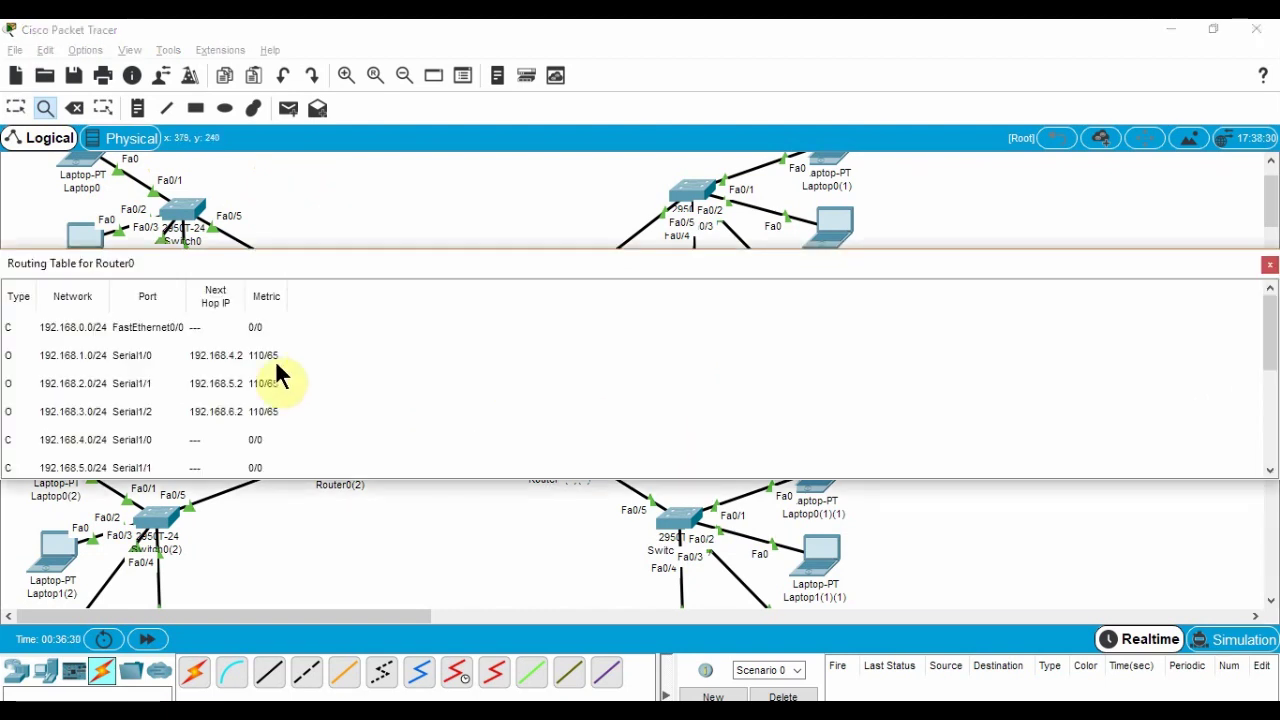
pyautogui.scroll(-1, 135, 365)
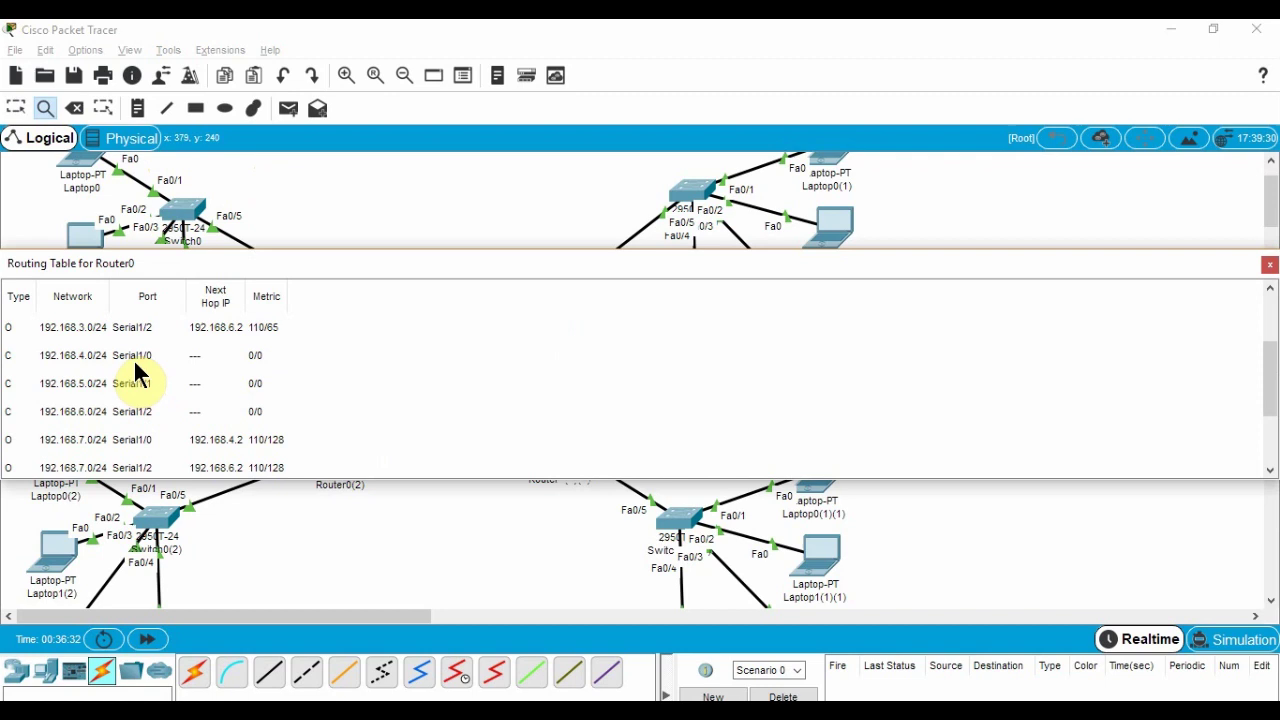
pyautogui.scroll(-1, 133, 358)
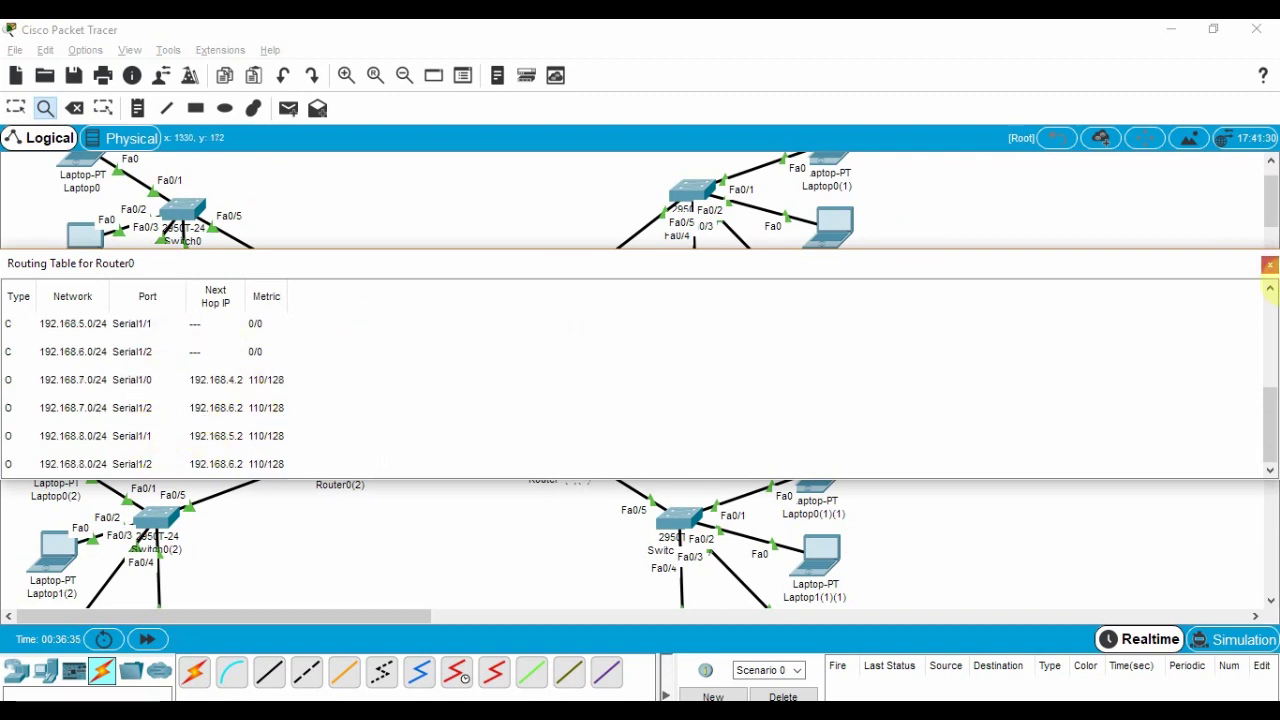
# In simulation mode, add a simple ping from Laptop2(2) to Laptop2(1)
pyautogui.click(1271, 266)
pyautogui.click(1214, 638)
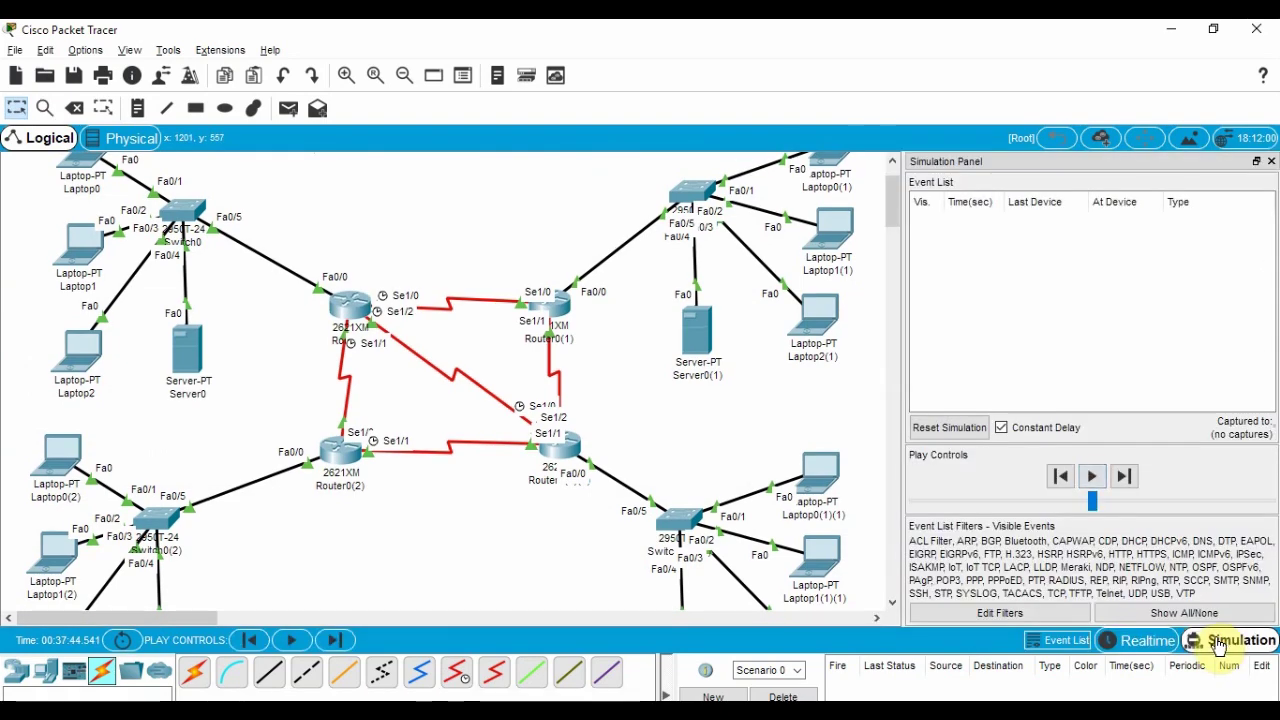
pyautogui.click(288, 108)
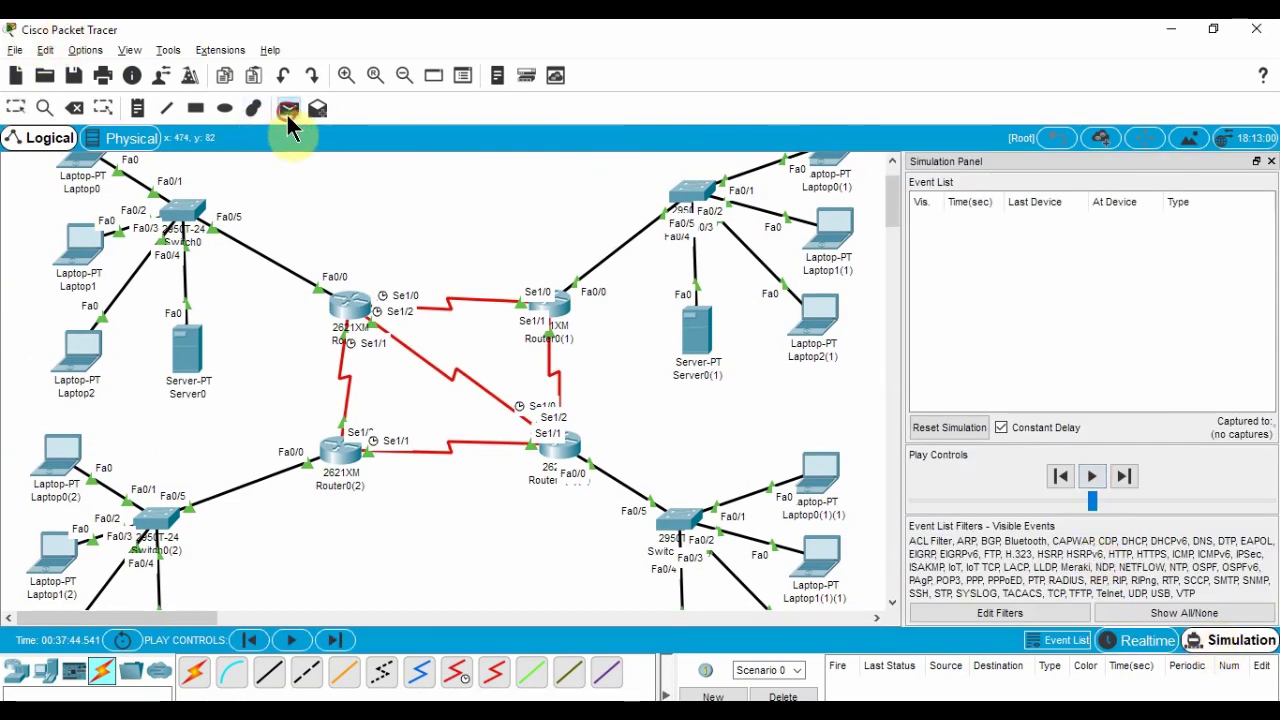
pyautogui.scroll(-3, 271, 214)
pyautogui.click(57, 522)
pyautogui.scroll(3, 600, 420)
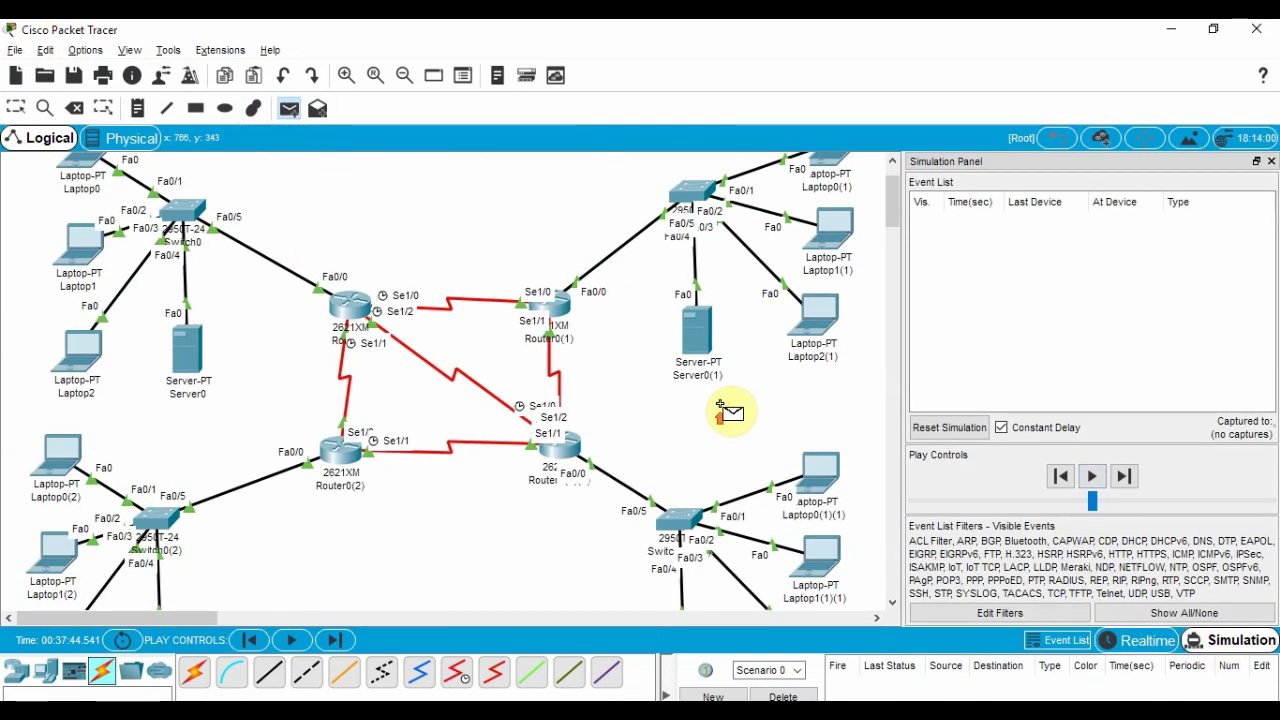
pyautogui.click(822, 320)
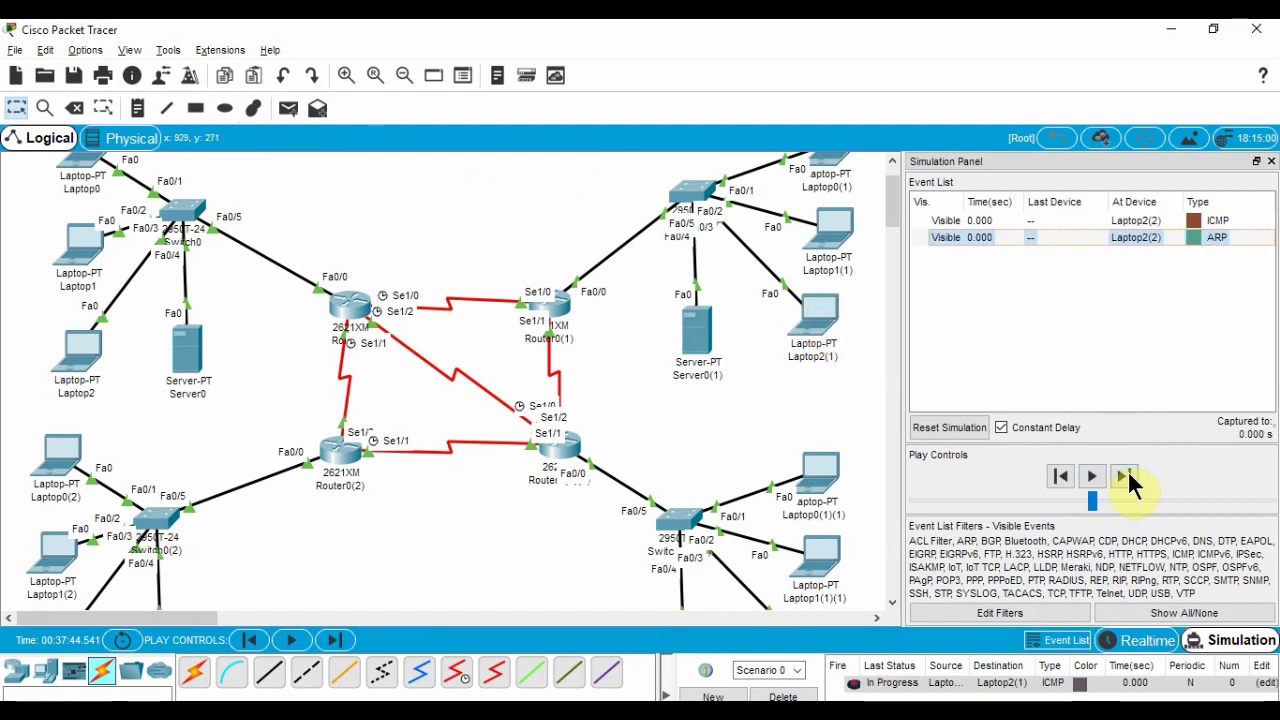
# Step the simulation until the ping crosses the routers and is delivered
pyautogui.click(1093, 477)
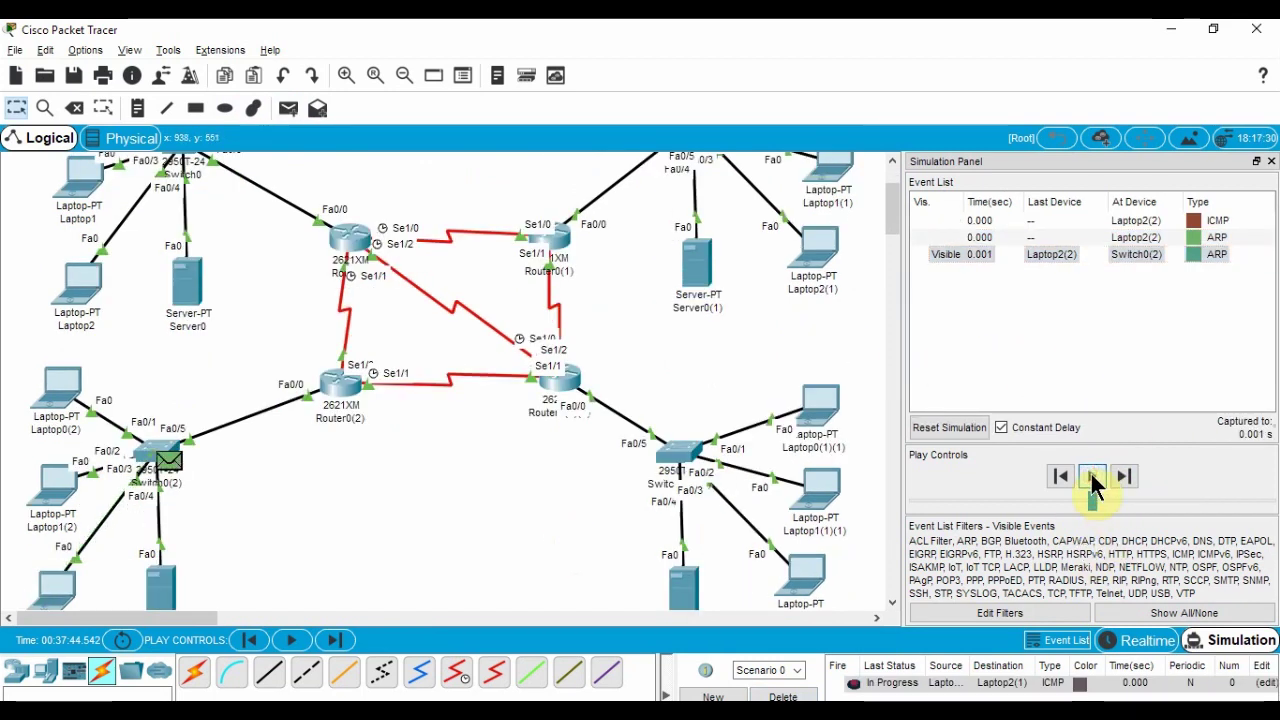
pyautogui.click(1093, 477)
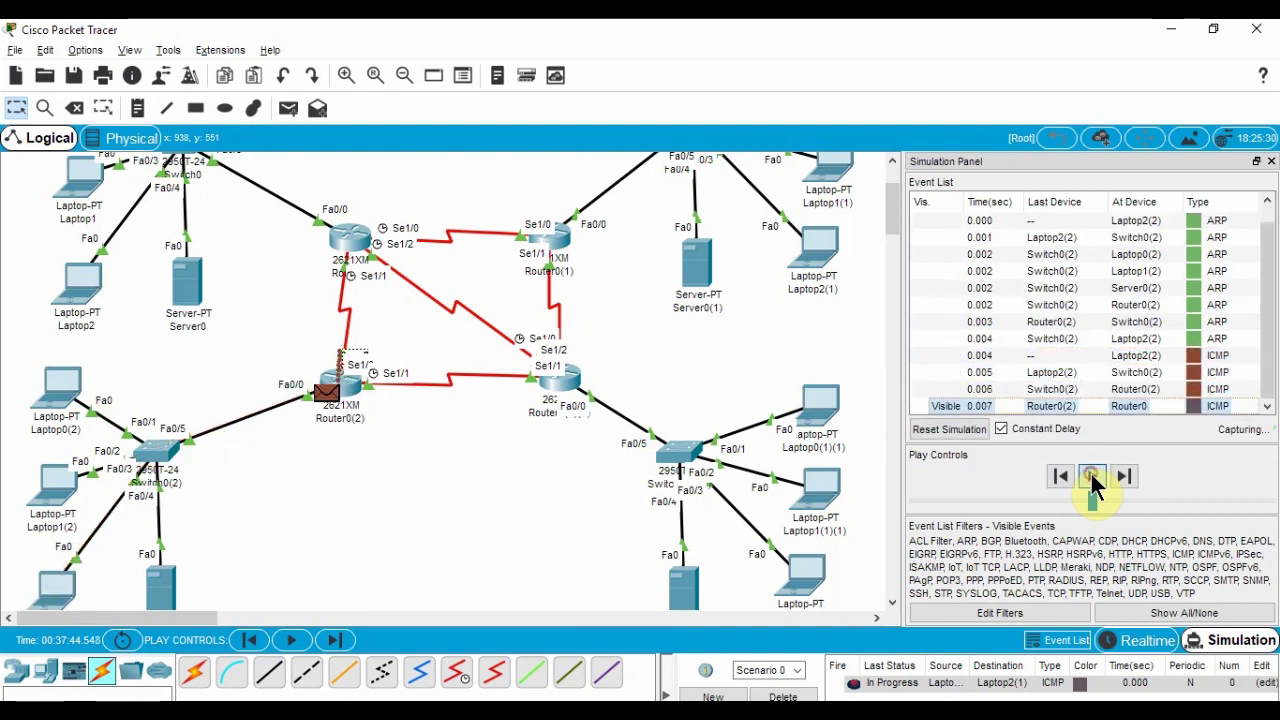
pyautogui.click(1093, 479)
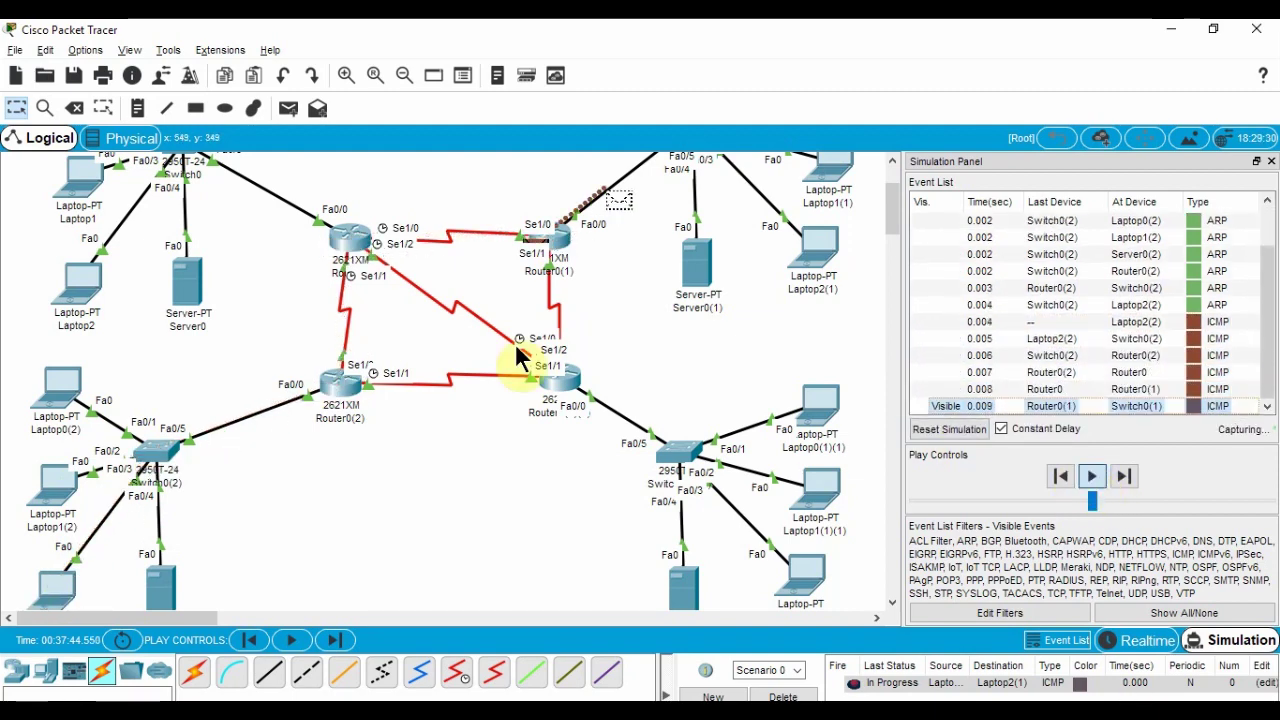
pyautogui.click(1091, 481)
pyautogui.click(1092, 478)
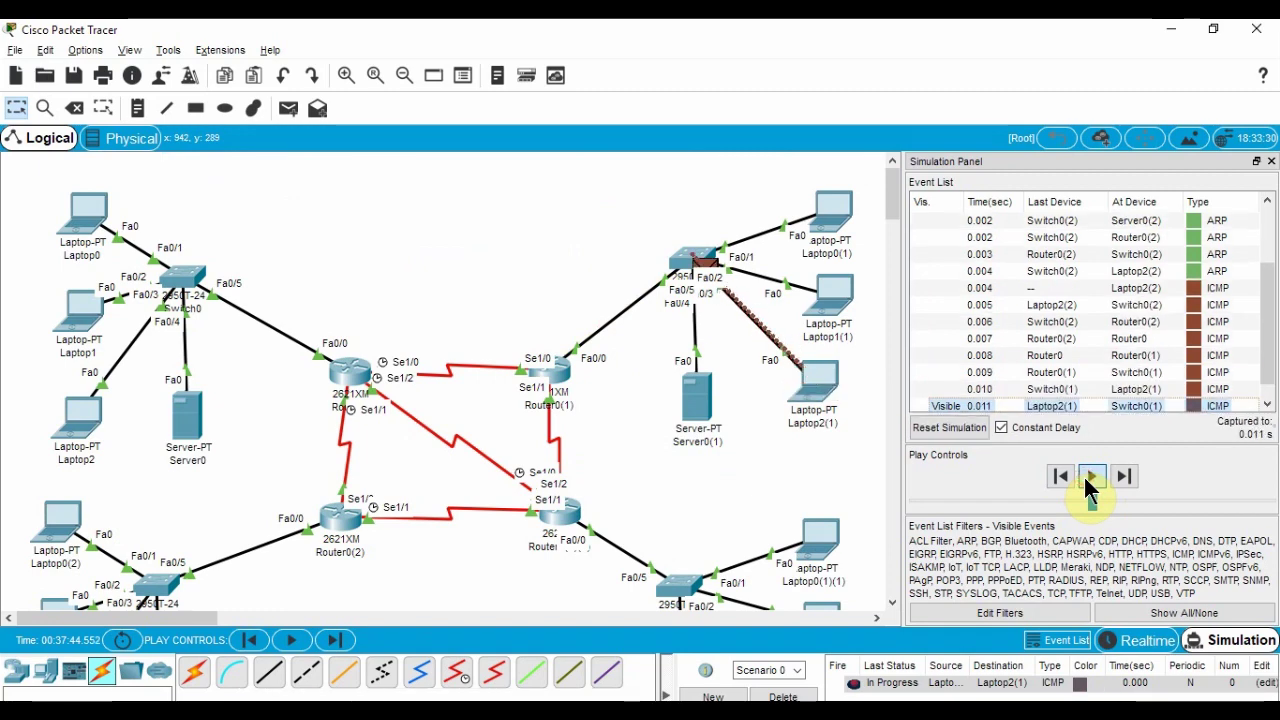
pyautogui.click(1092, 478)
pyautogui.click(1092, 478)
pyautogui.click(1092, 478)
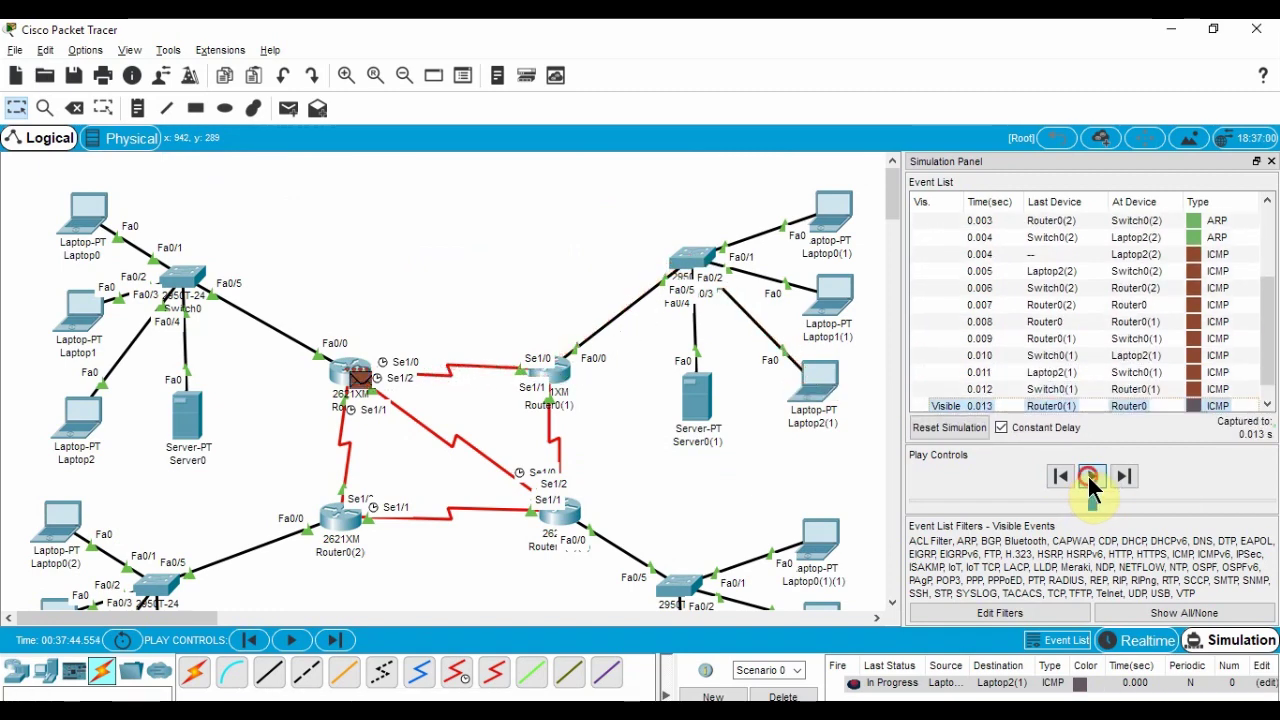
pyautogui.click(1092, 478)
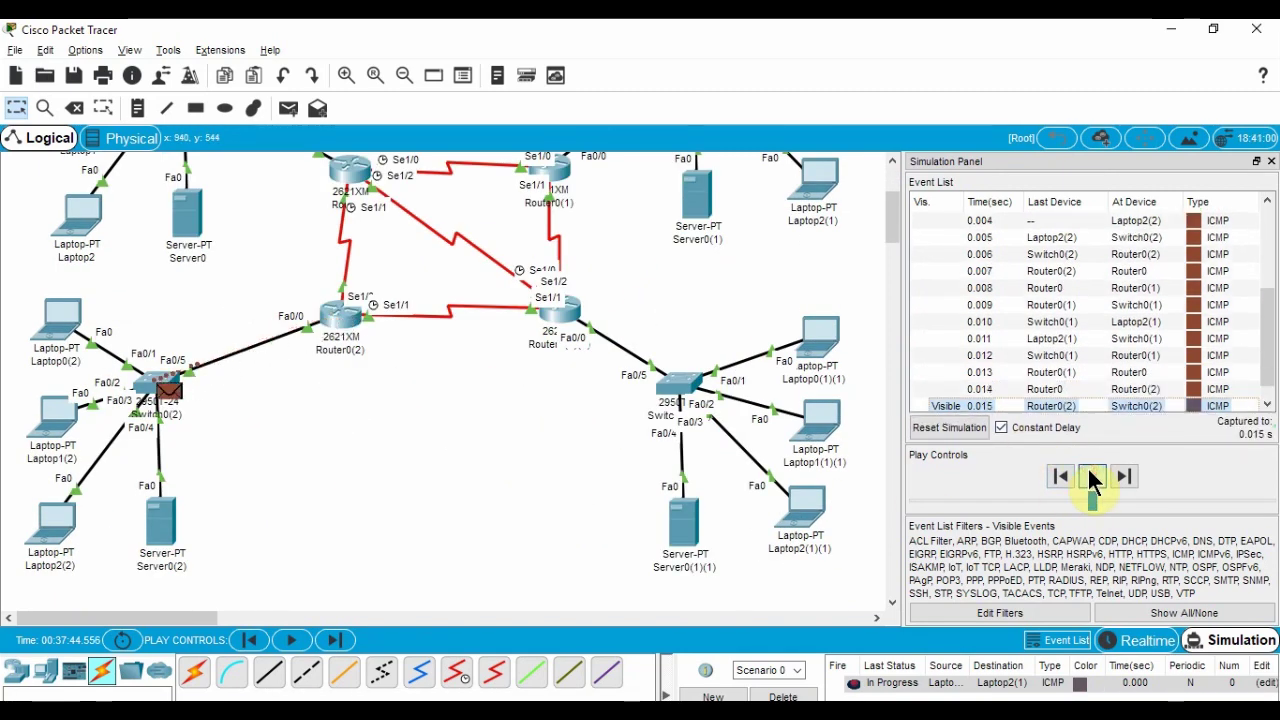
pyautogui.click(1092, 478)
# Return to realtime mode and delete the finished ping
pyautogui.click(1138, 640)
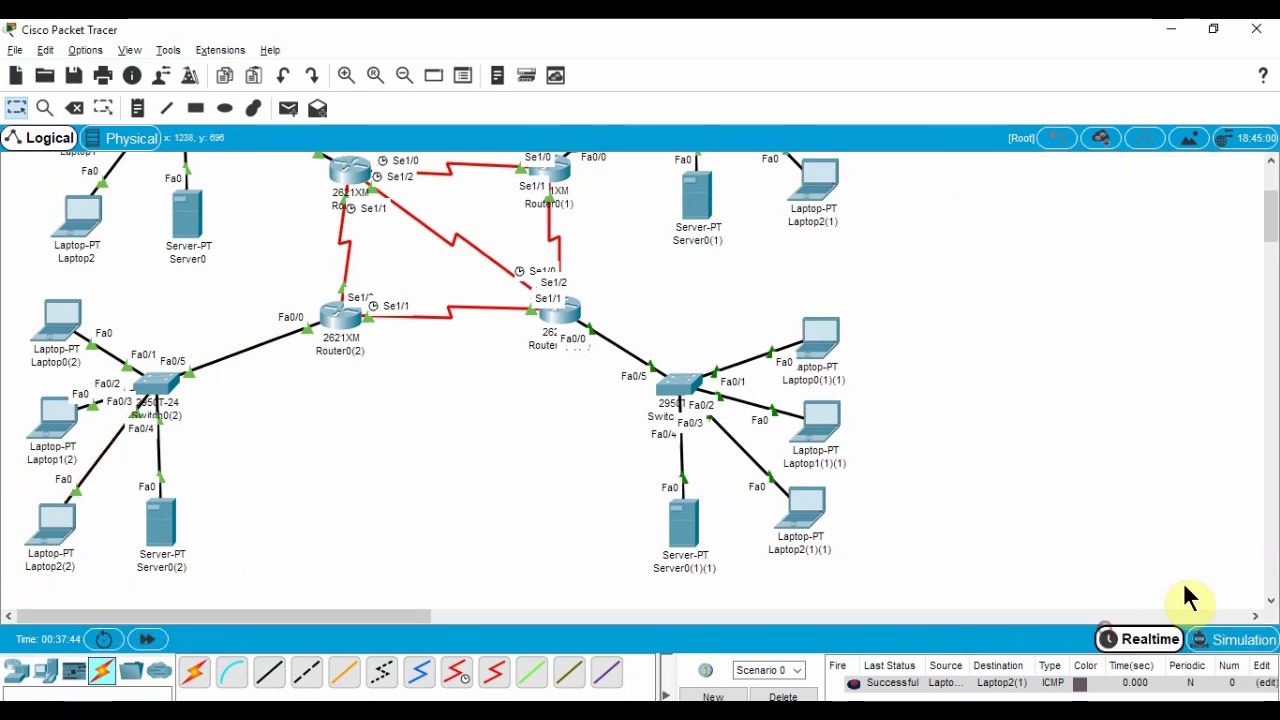
pyautogui.click(803, 697)
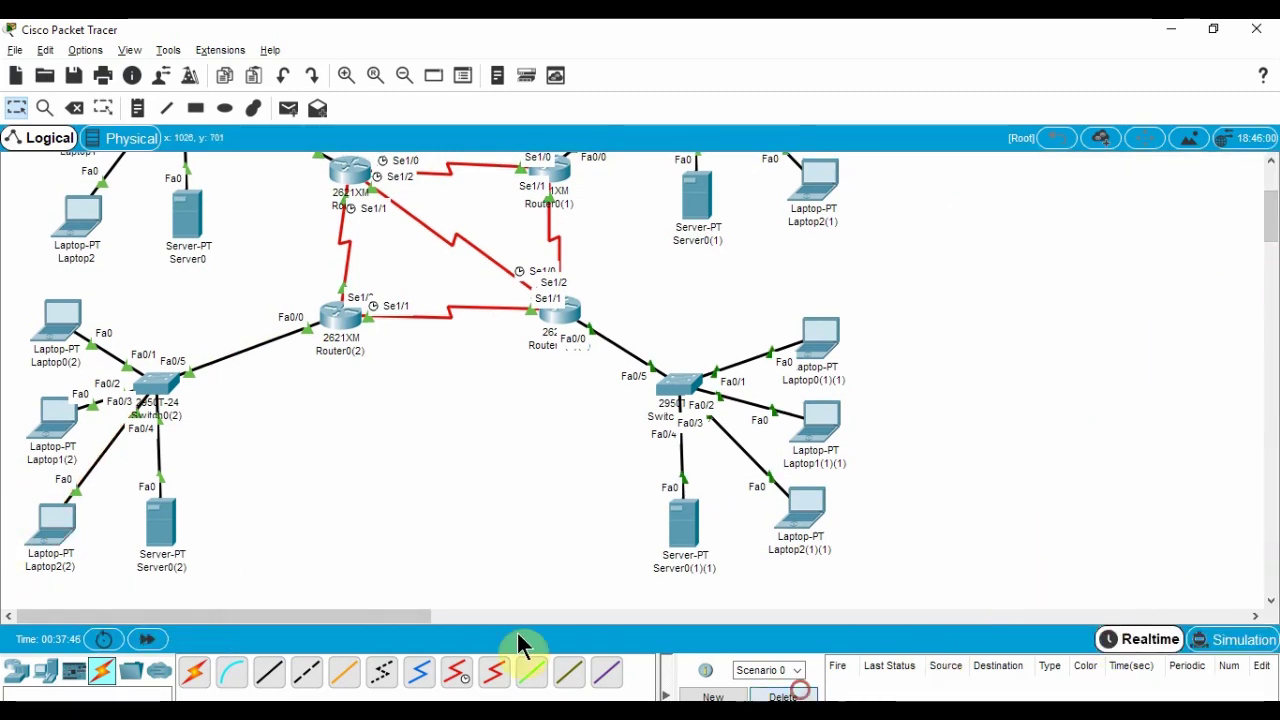
pyautogui.scroll(3, 400, 449)
# On Router0, set the enable password and secret and create a local user with a secret
pyautogui.click(340, 325)
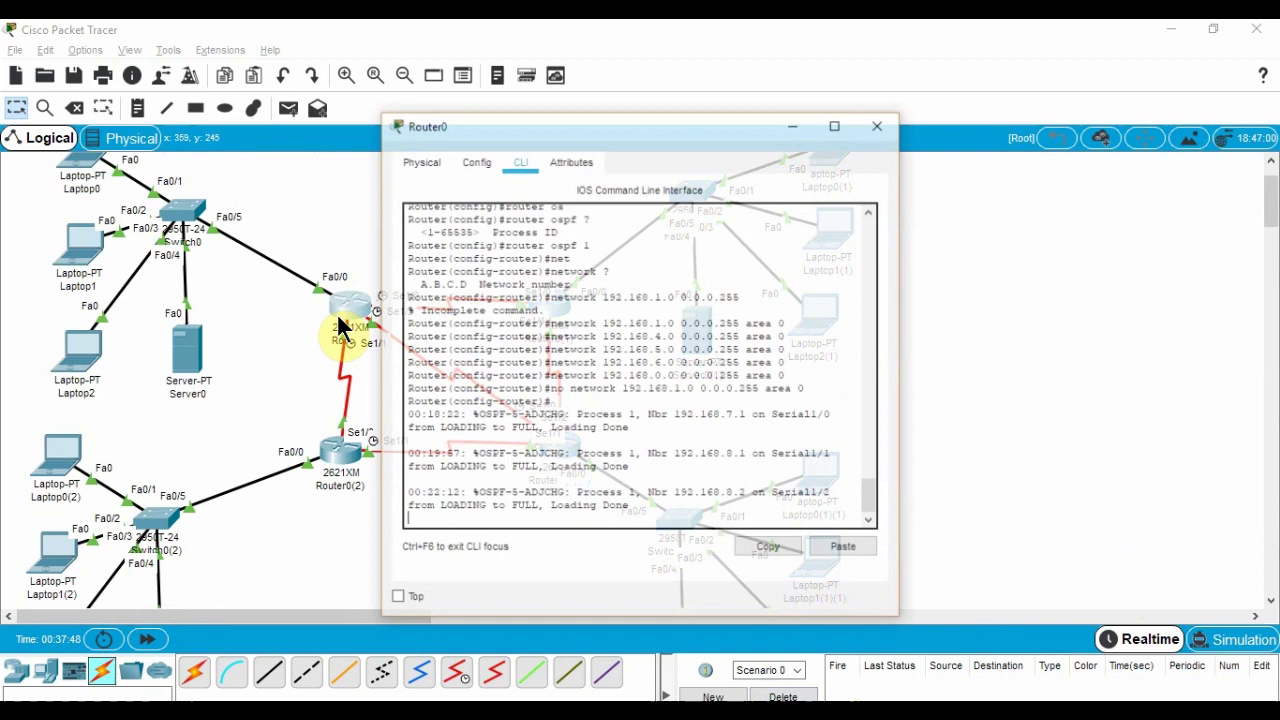
pyautogui.press('Return')
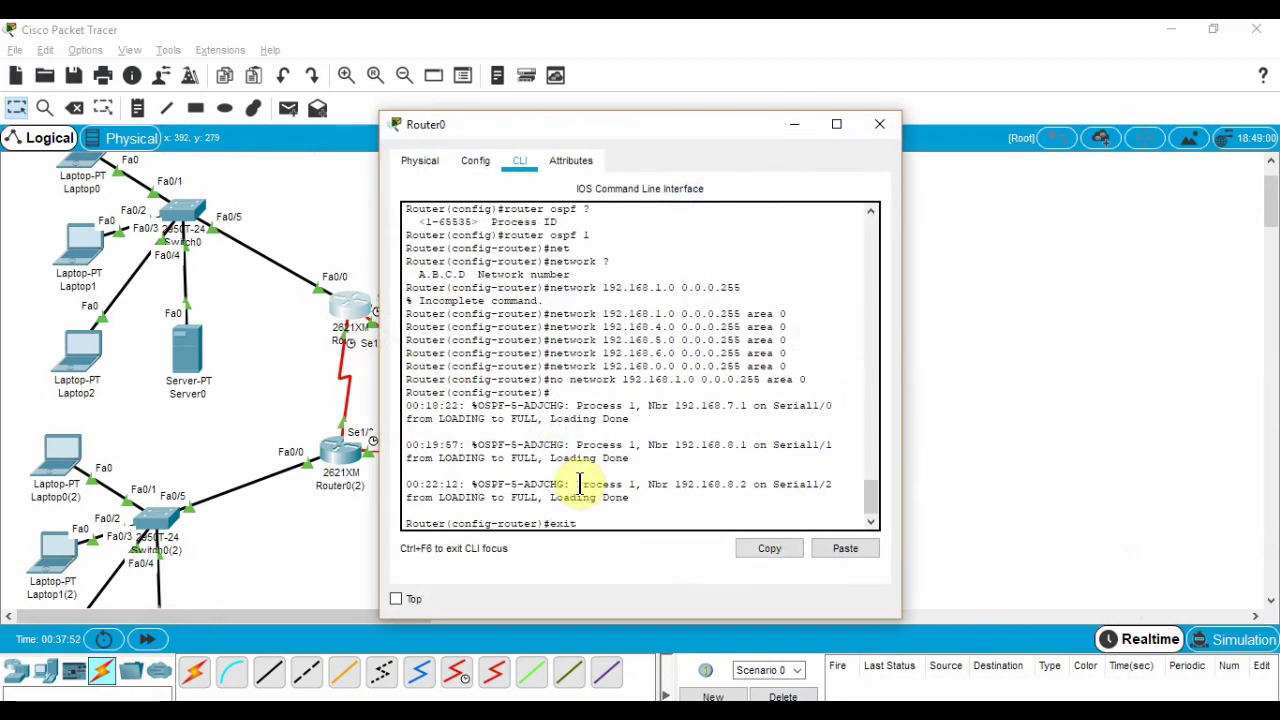
pyautogui.write('exit')
pyautogui.press('Return')
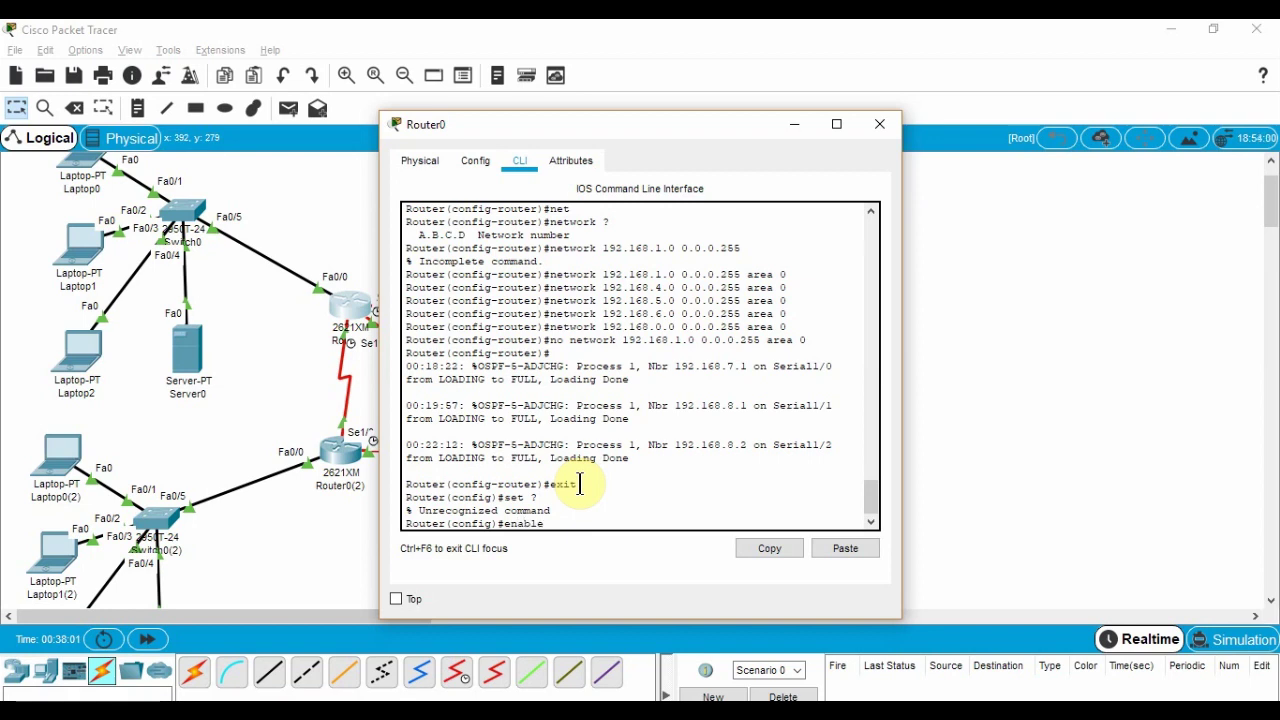
pyautogui.write('?p')
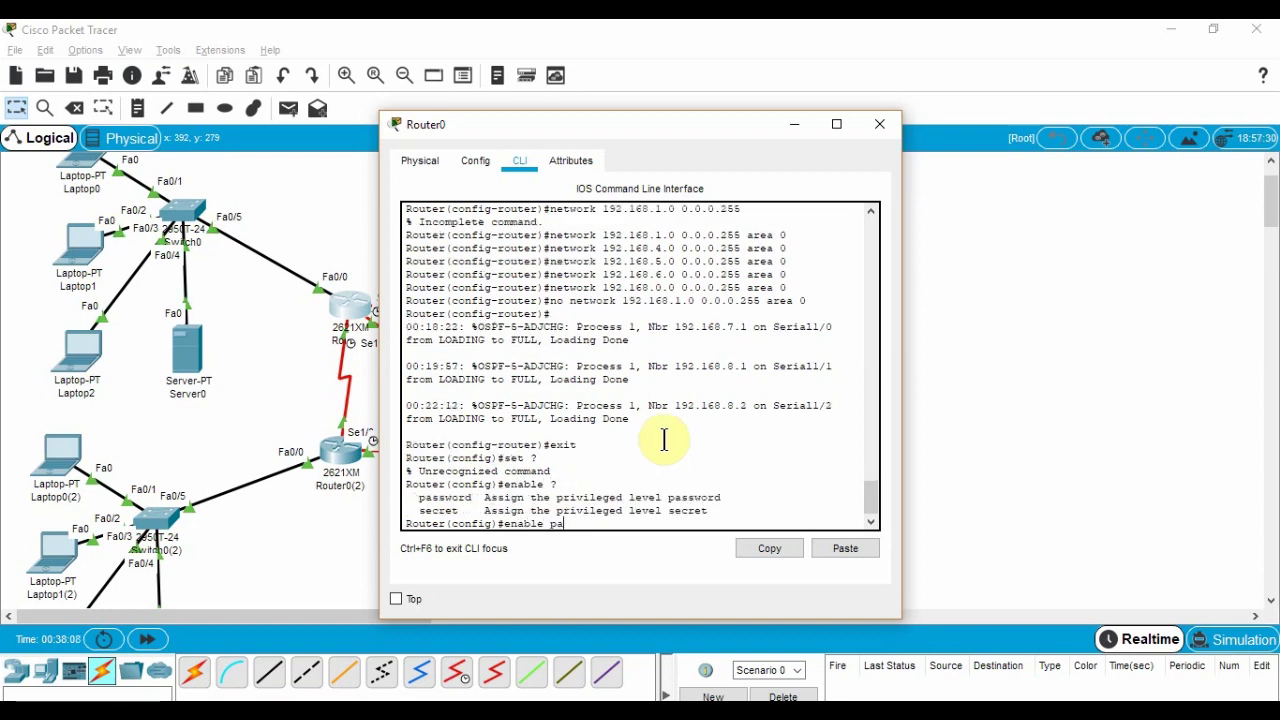
pyautogui.write('assword cisco')
pyautogui.press('Return')
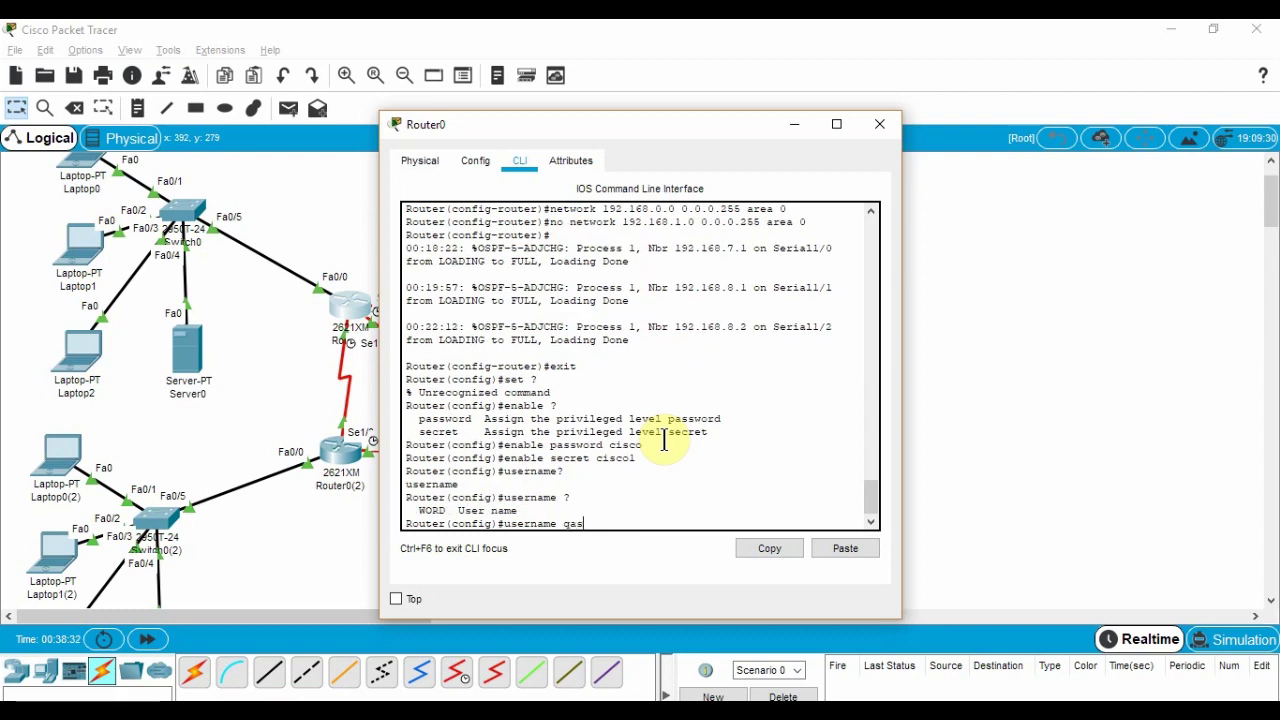
pyautogui.write('im')
pyautogui.write('?')
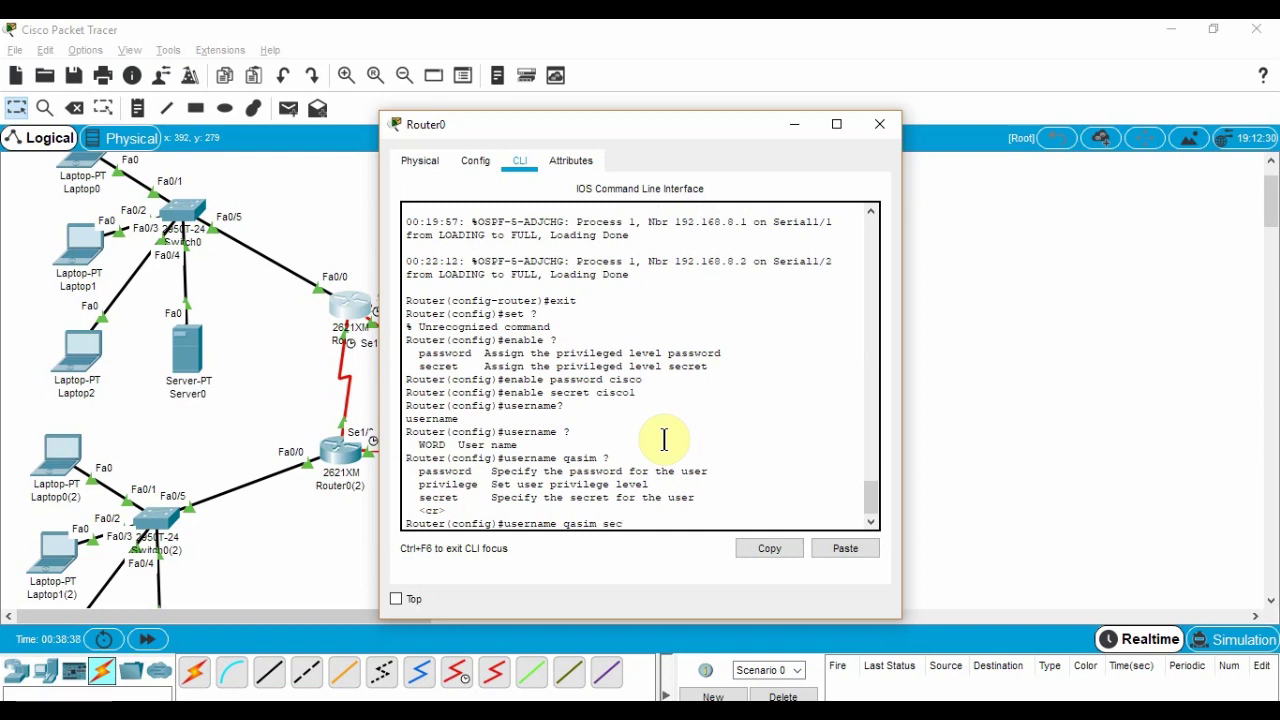
pyautogui.write('secret cisco')
pyautogui.press('Return')
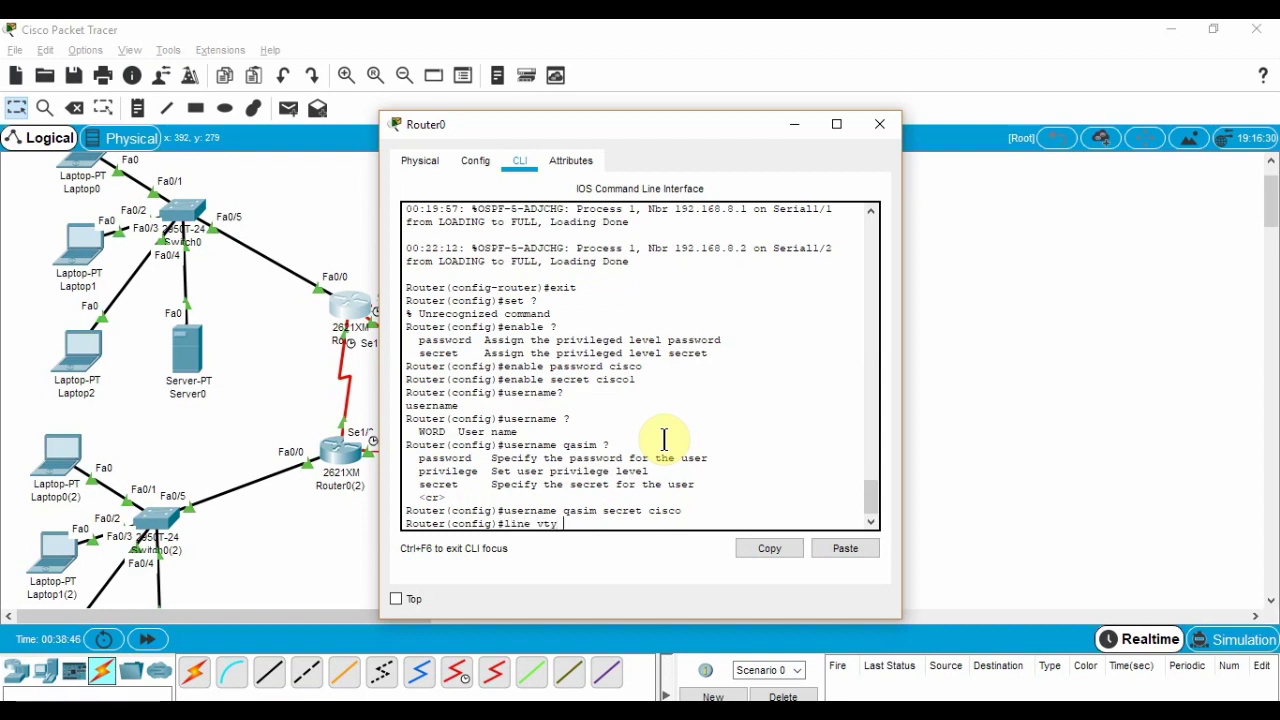
# Require 'login local' on telnet lines vty 0 4, then close Router0's window
pyautogui.write('line vty 0 4')
pyautogui.press('Return')
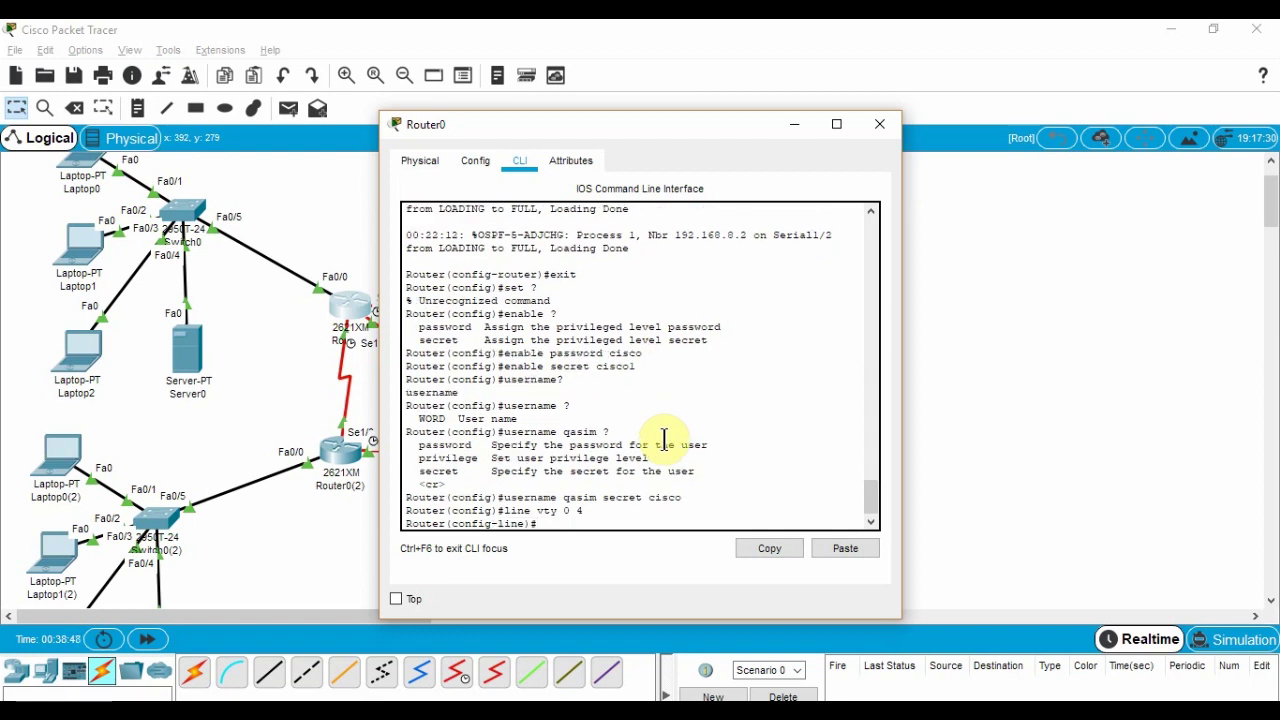
pyautogui.write('login local')
pyautogui.press('Return')
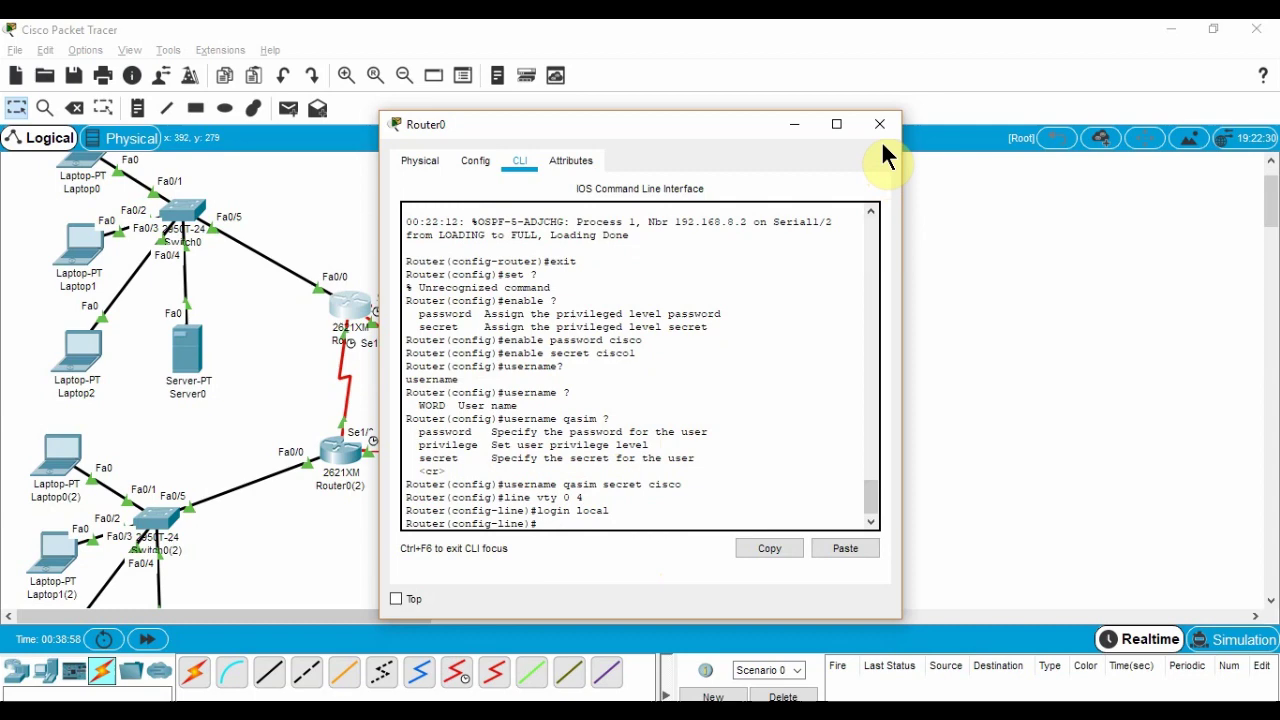
pyautogui.scroll(2, 636, 437)
pyautogui.scroll(1, 636, 437)
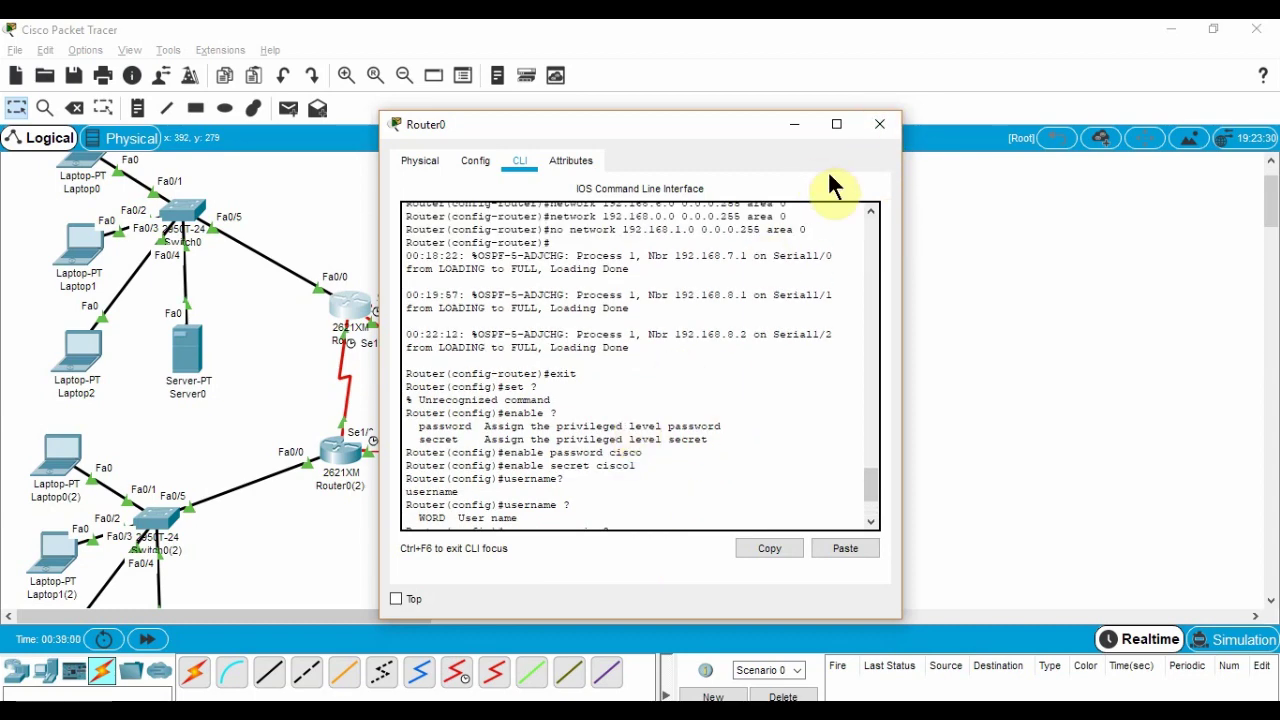
pyautogui.click(880, 124)
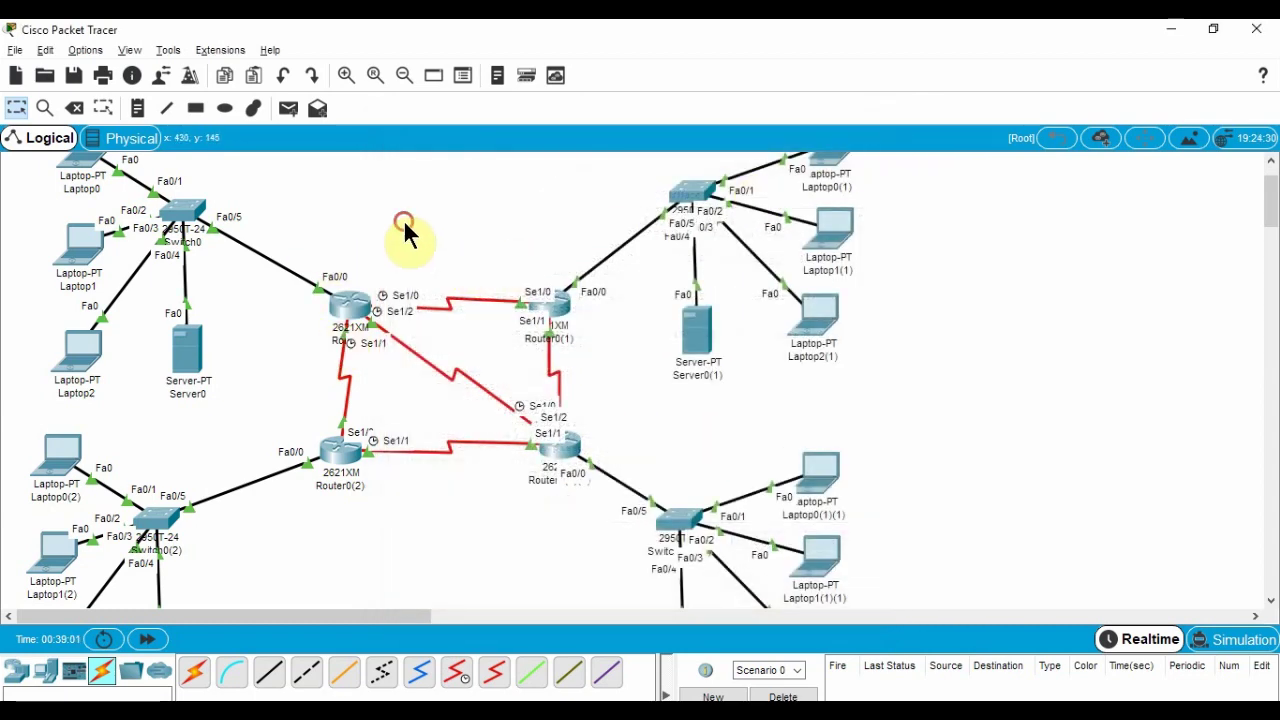
# From Laptop2's command prompt, telnet to 192.168.0.1 and log in with the local user account
pyautogui.click(85, 355)
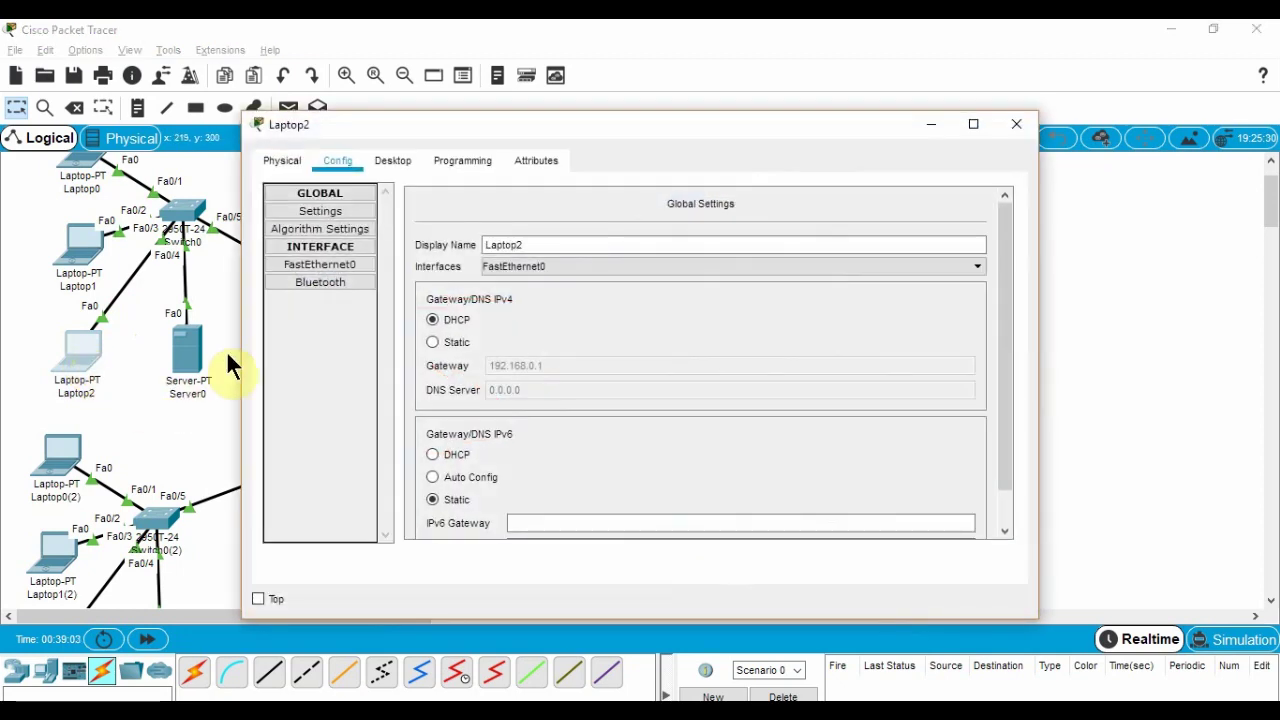
pyautogui.click(374, 156)
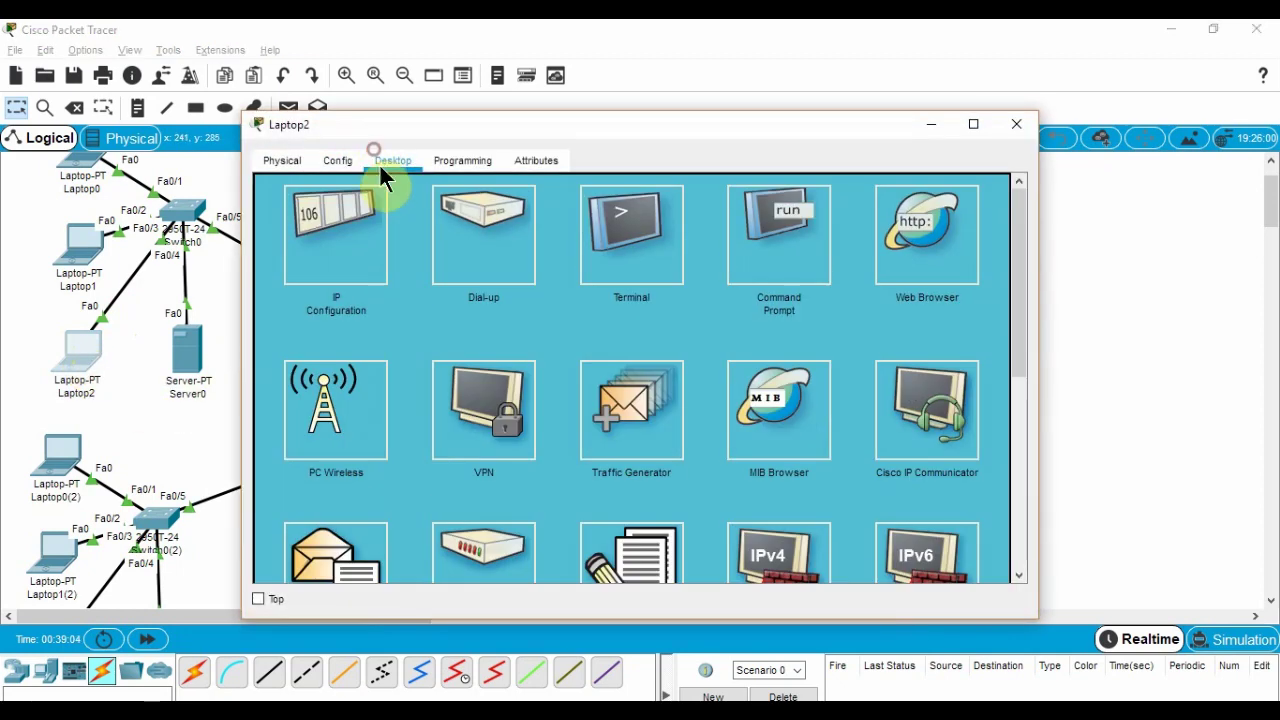
pyautogui.click(808, 238)
pyautogui.write('telnet 192.')
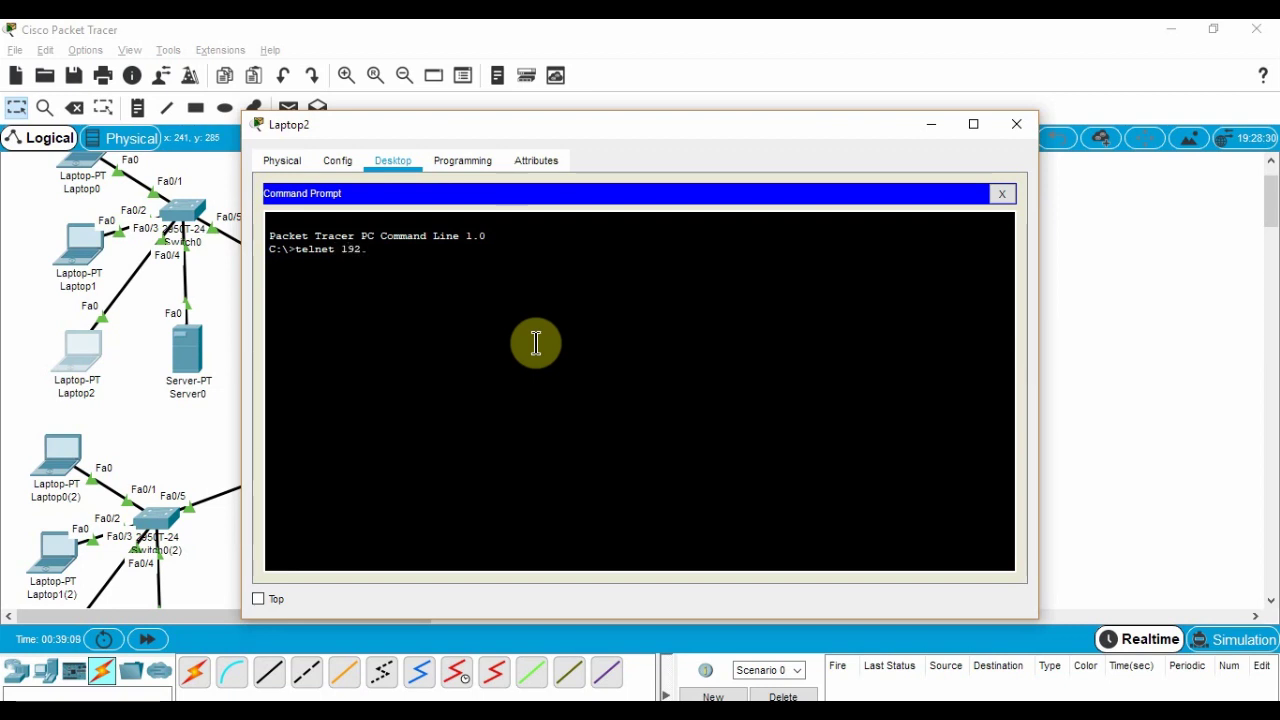
pyautogui.write('168.0.1')
pyautogui.press('Return')
pyautogui.write('qa')
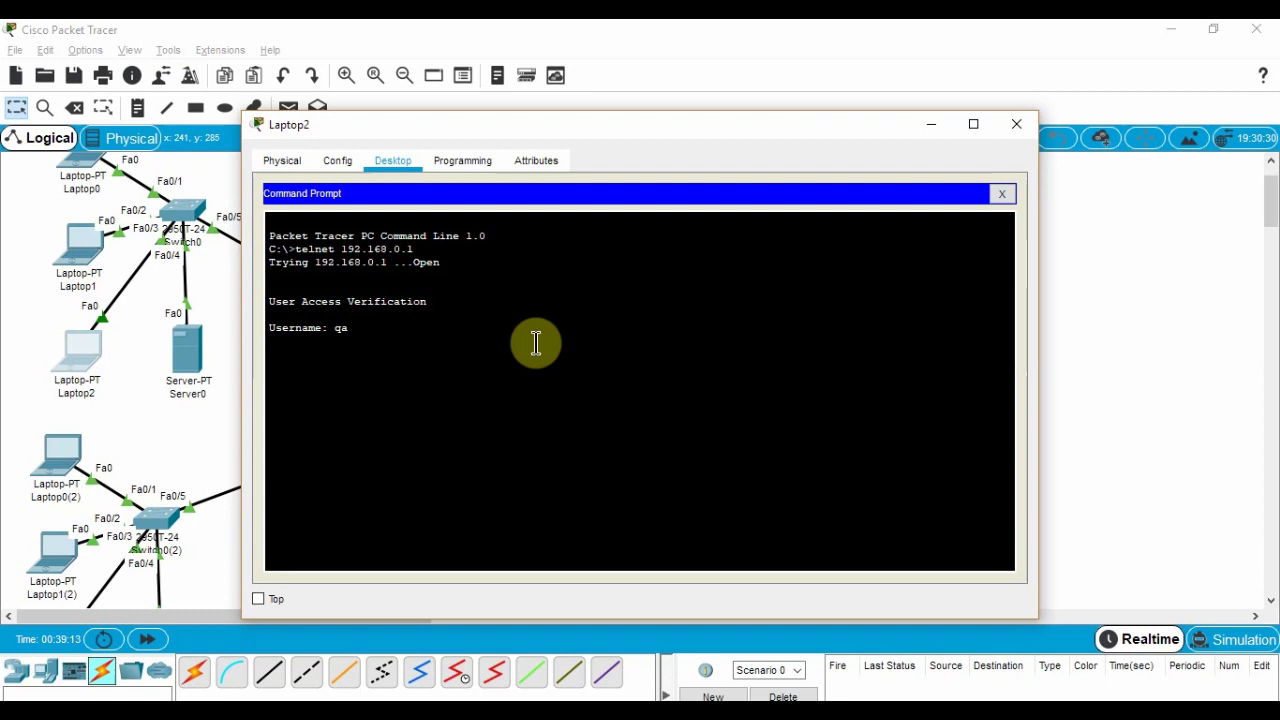
pyautogui.write('sim')
pyautogui.press('Return')
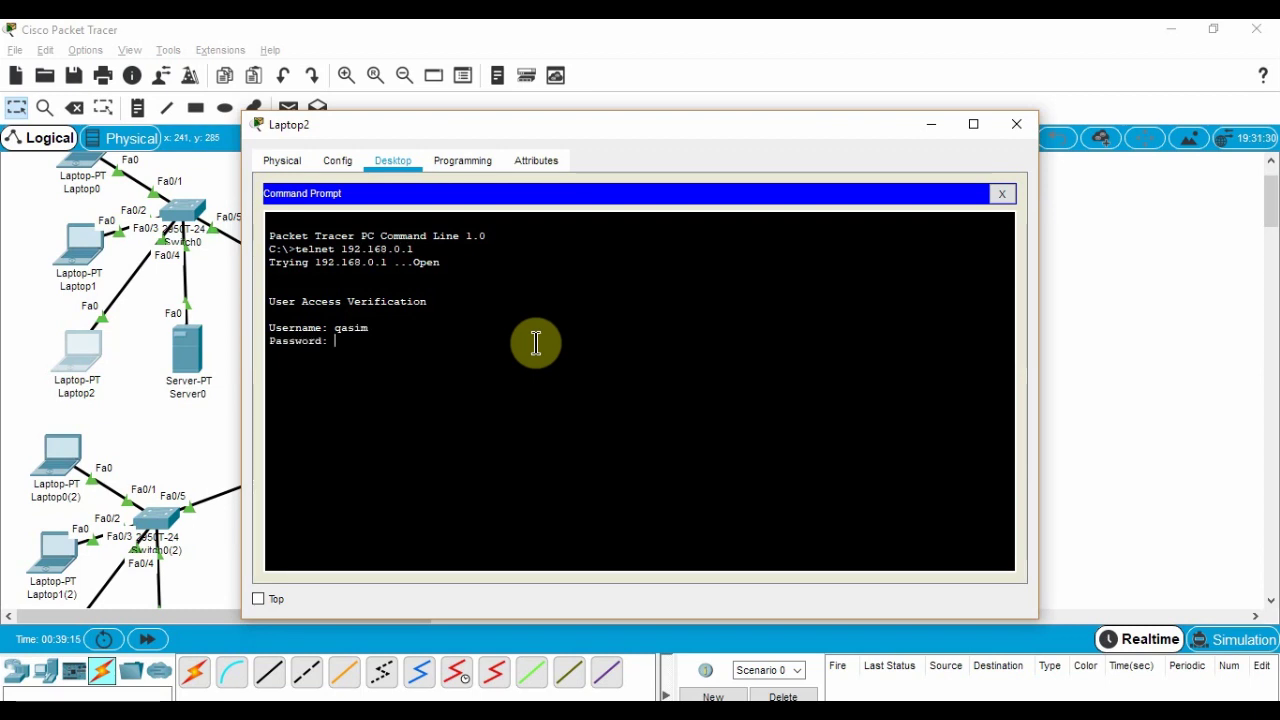
pyautogui.press('Return')
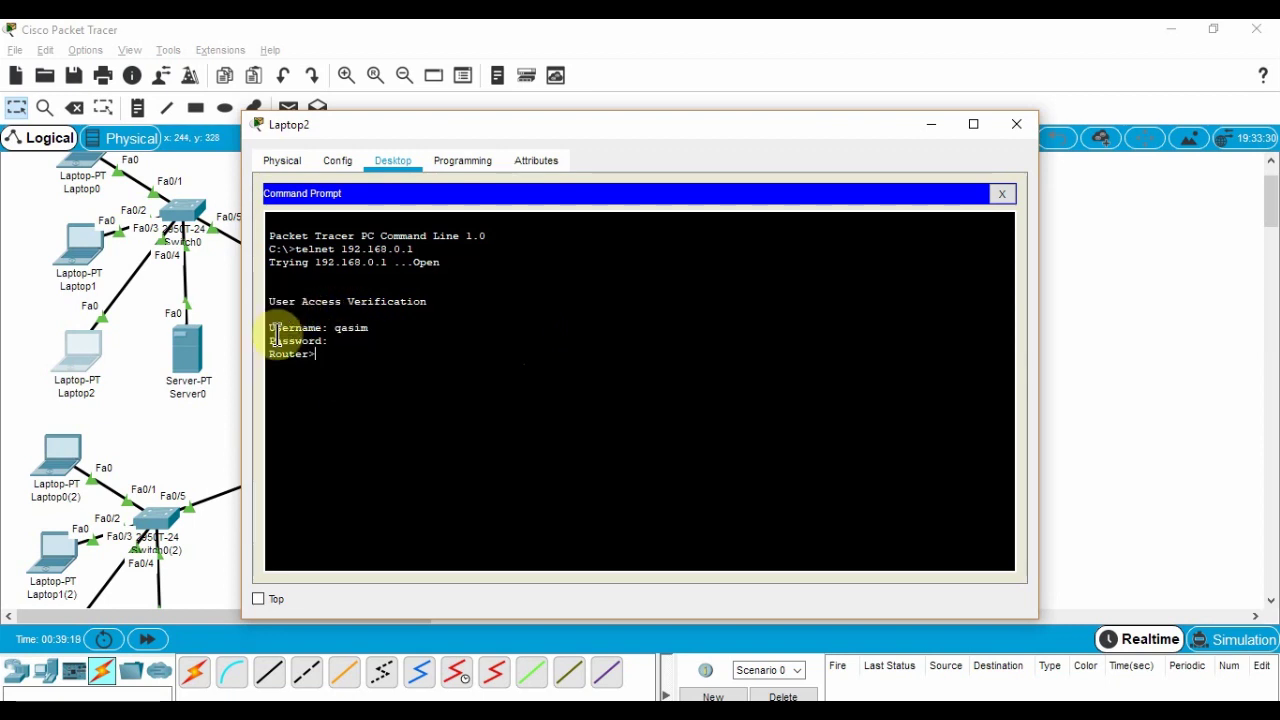
# Enter privileged mode with the enable password and page through 'show running-config'
pyautogui.write('en')
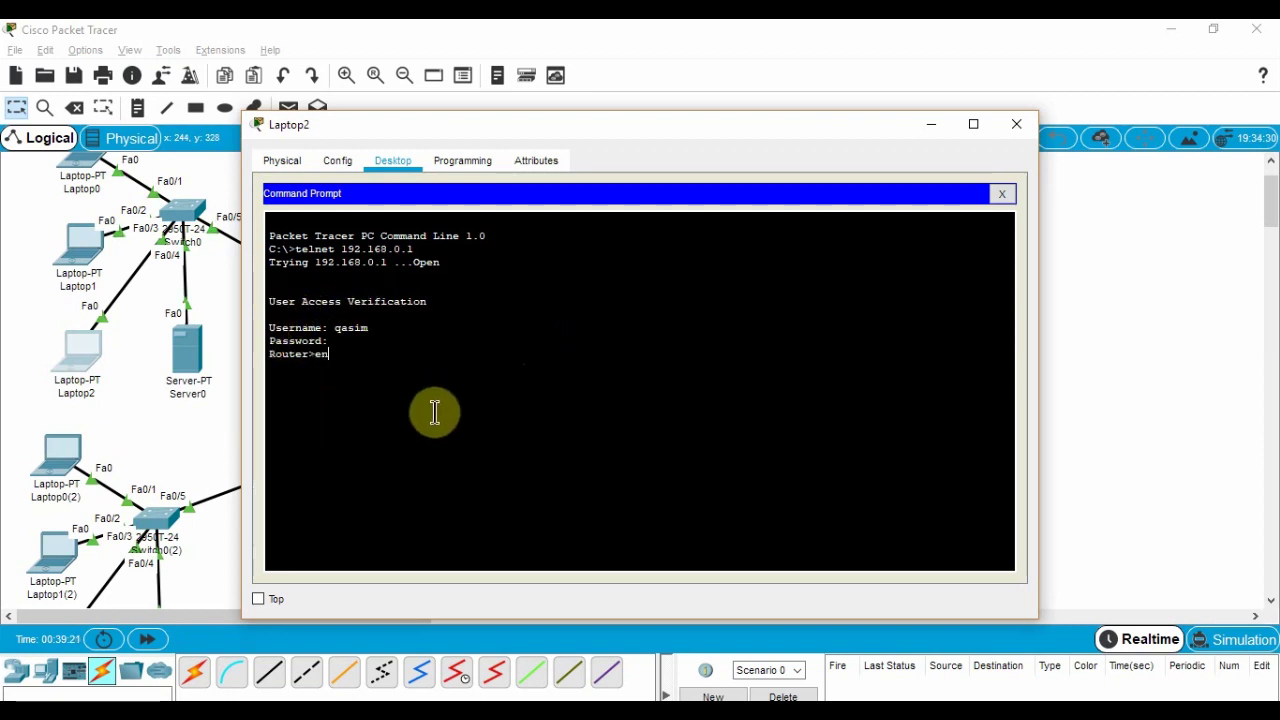
pyautogui.press('Return')
pyautogui.press('Return')
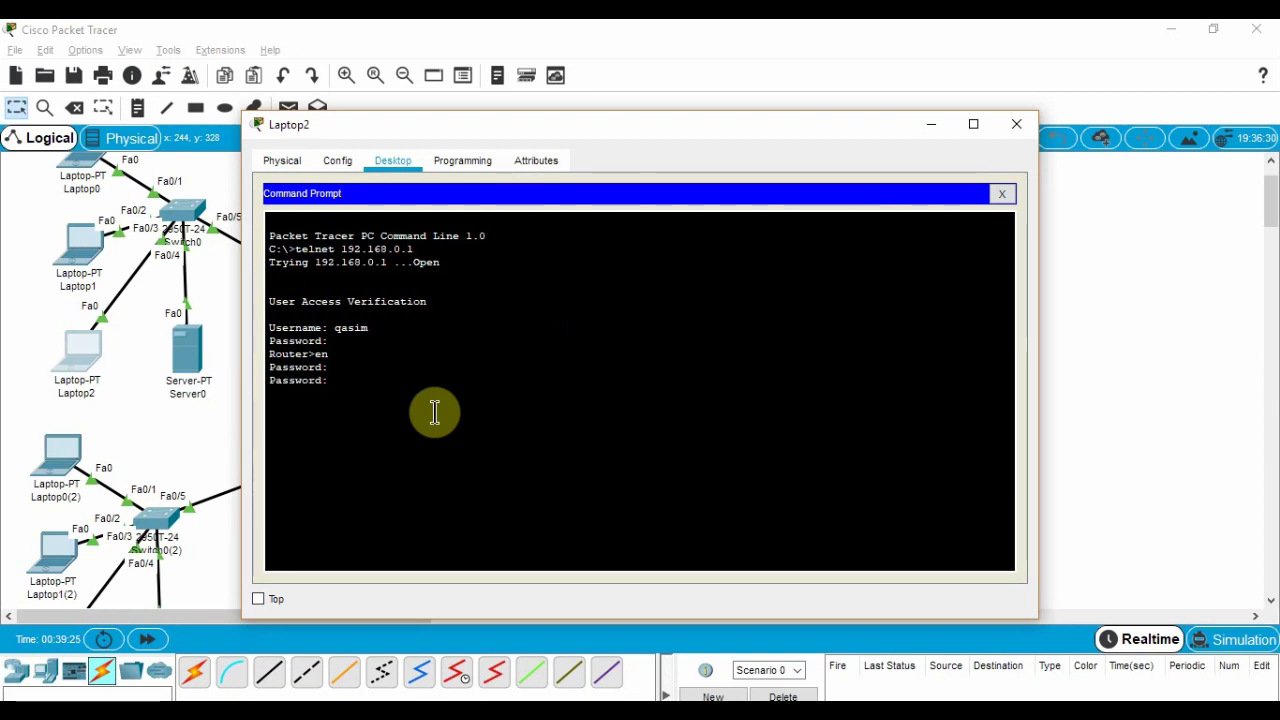
pyautogui.press('Return')
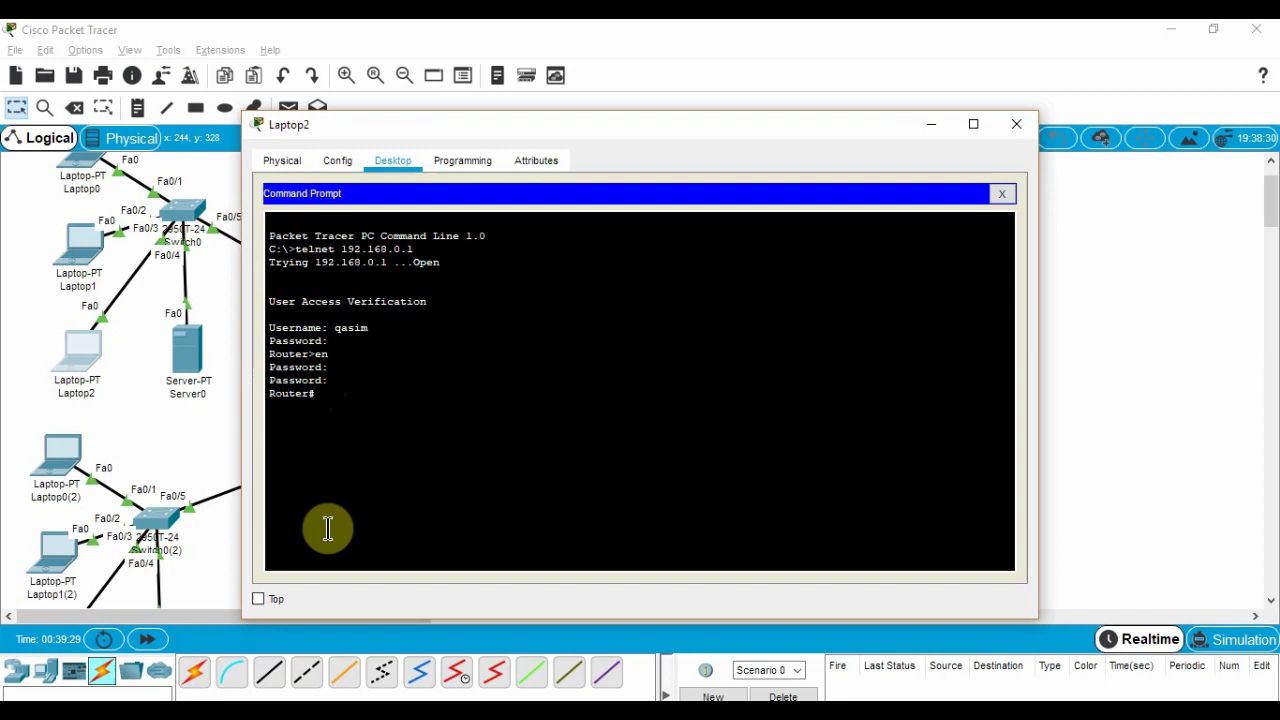
pyautogui.write('show')
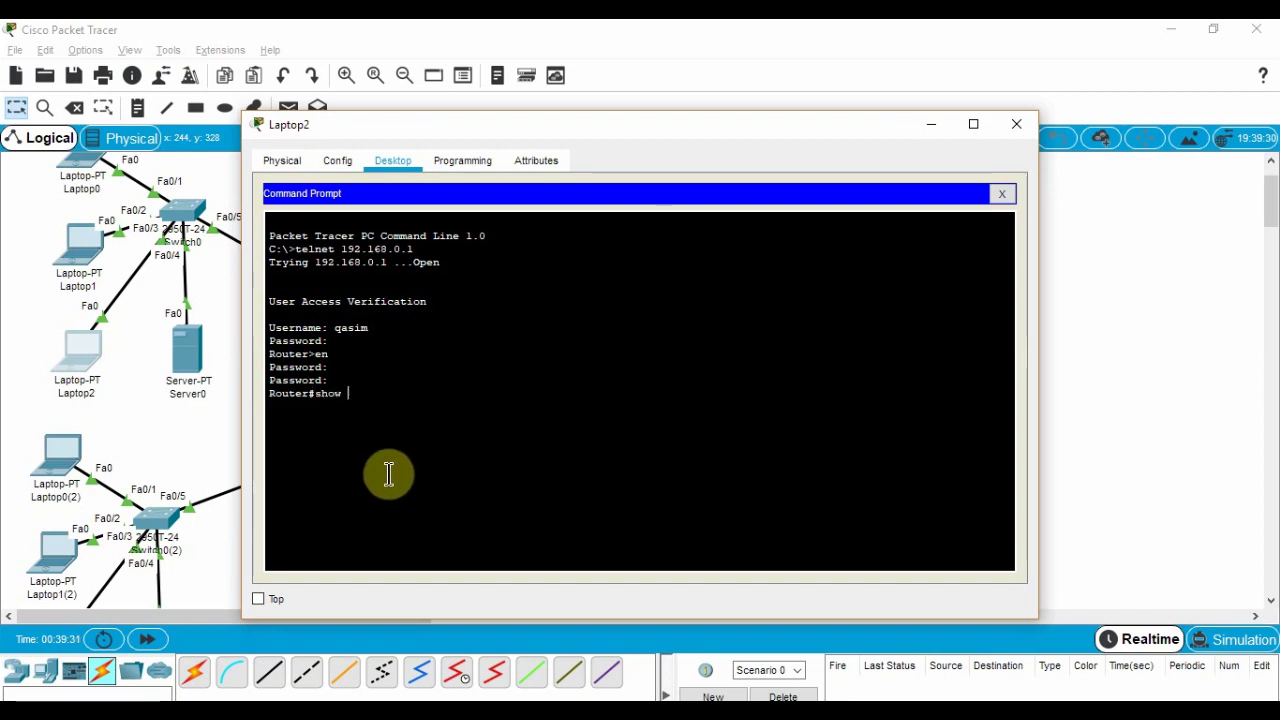
pyautogui.write(' running0')
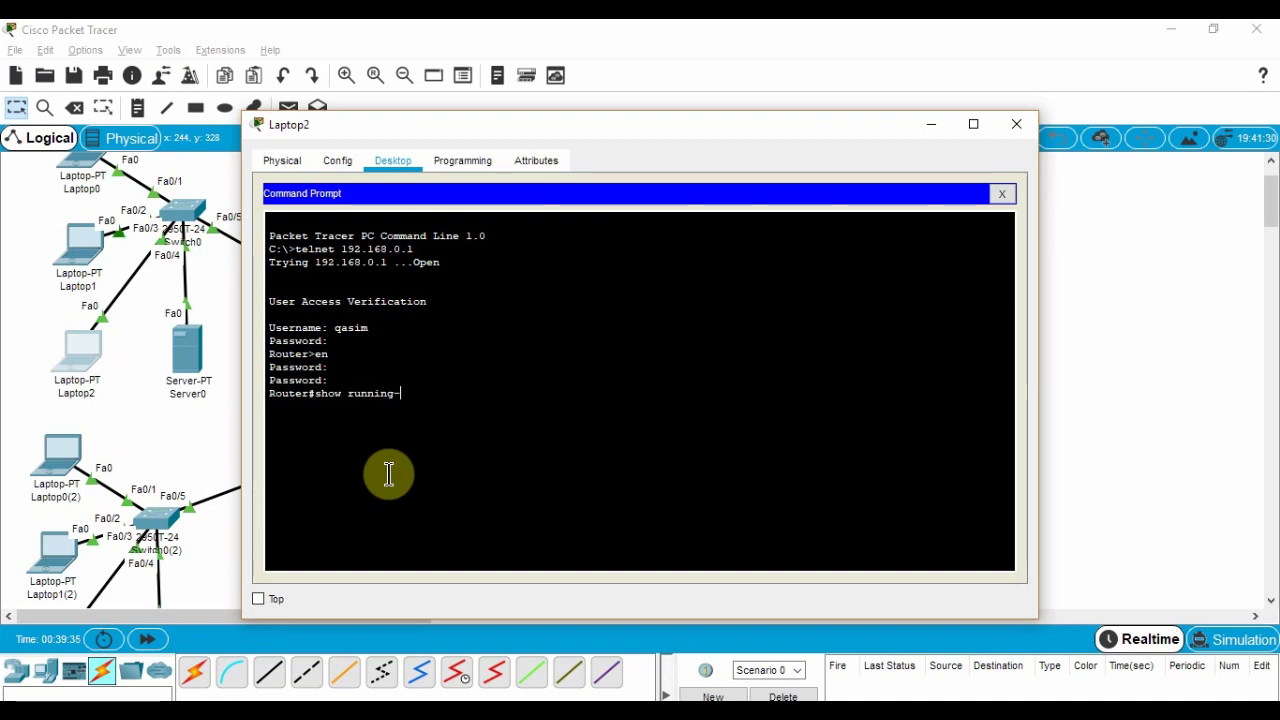
pyautogui.write('config')
pyautogui.press('Return')
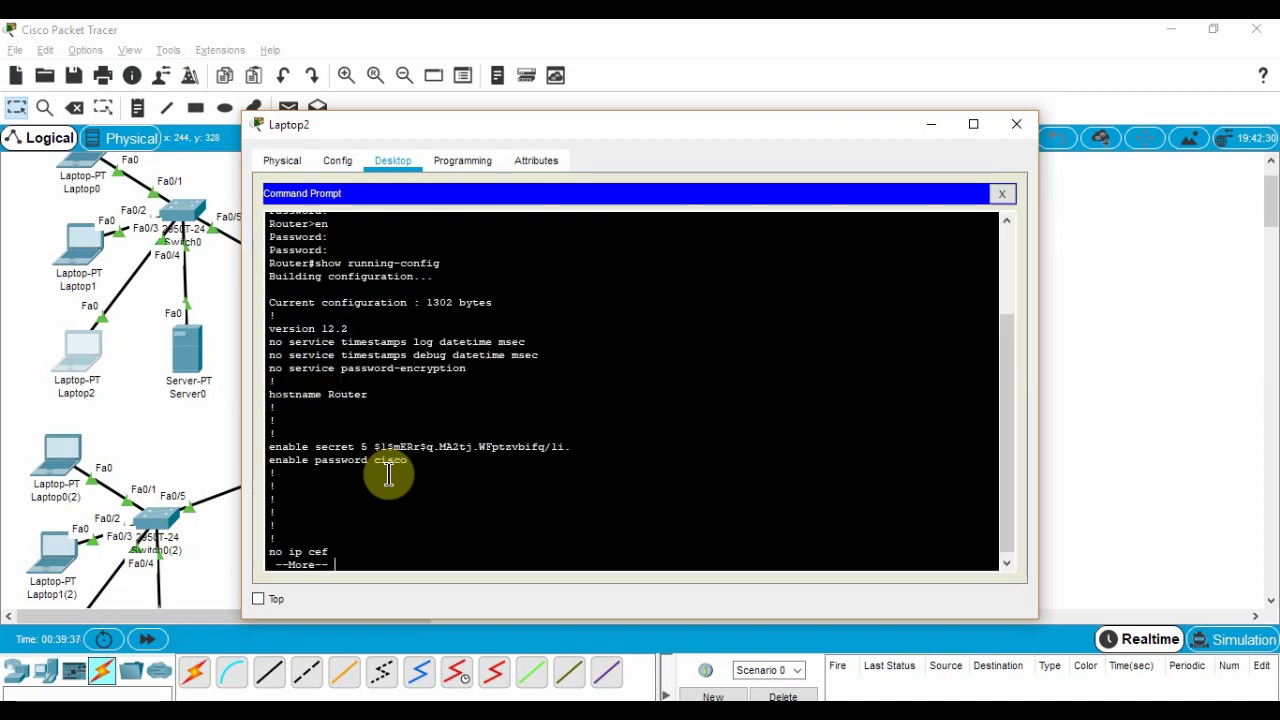
pyautogui.press('Return')
pyautogui.press('Return')
pyautogui.press('Return')
pyautogui.press('Return')
pyautogui.press('Return')
pyautogui.press('Return')
pyautogui.press('Return')
pyautogui.press('Return')
pyautogui.press('Return')
pyautogui.press('Return')
pyautogui.press('Return')
pyautogui.press('Return')
pyautogui.press('Return')
pyautogui.press('Return')
pyautogui.press('Return')
pyautogui.press('Return')
pyautogui.press('Return')
pyautogui.press('Return')
pyautogui.press('Return')
pyautogui.press('Return')
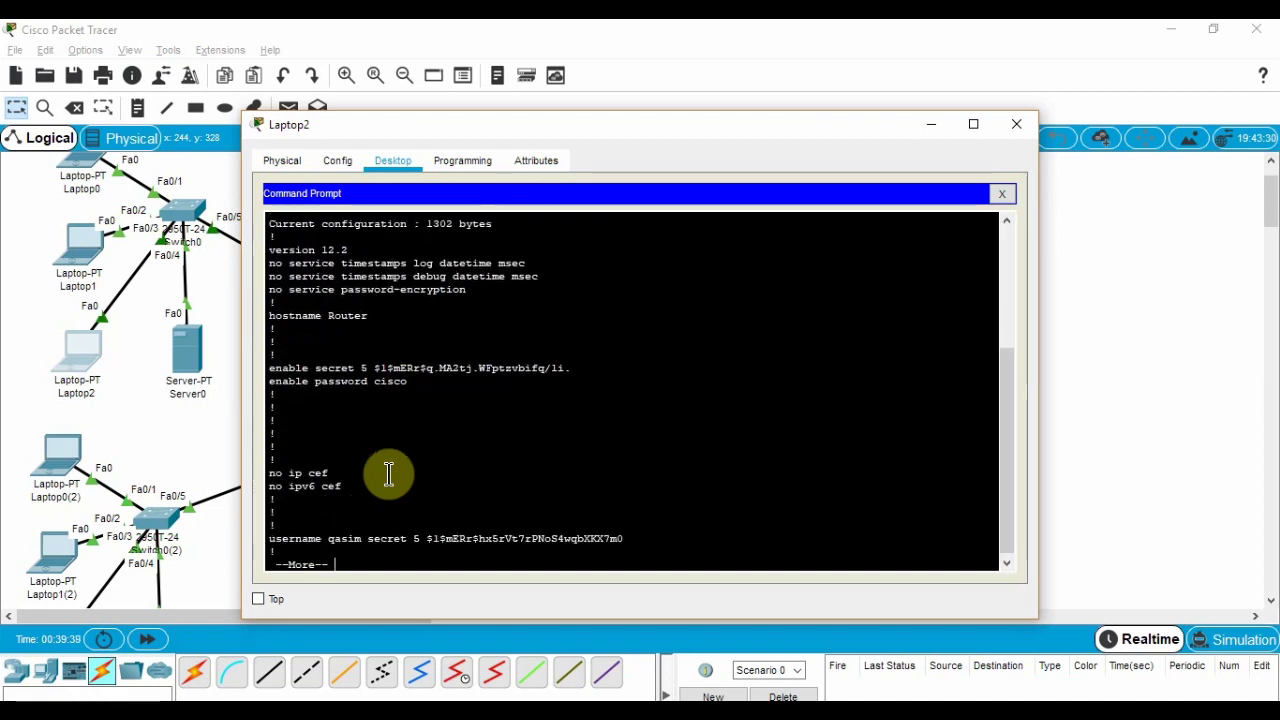